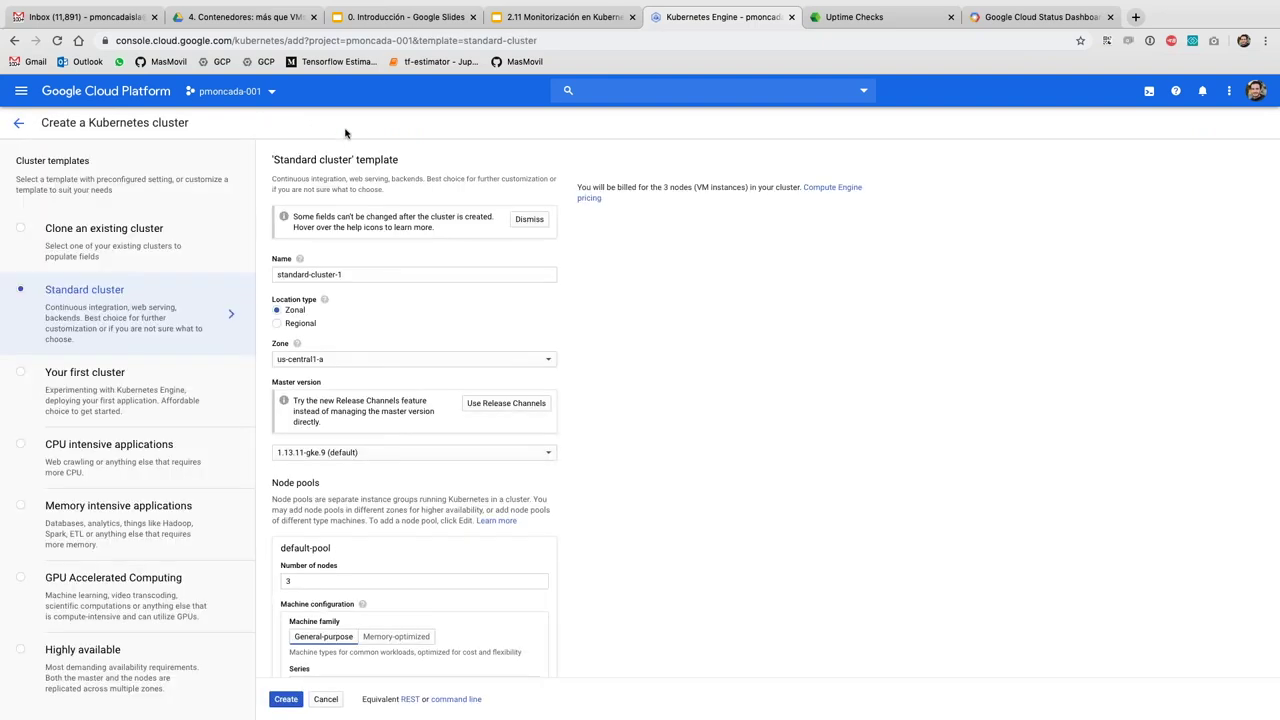
# Name the new cluster keepcoding and set its location type to Zonal
pyautogui.tripleClick(338, 274)
pyautogui.write('keepcoding')
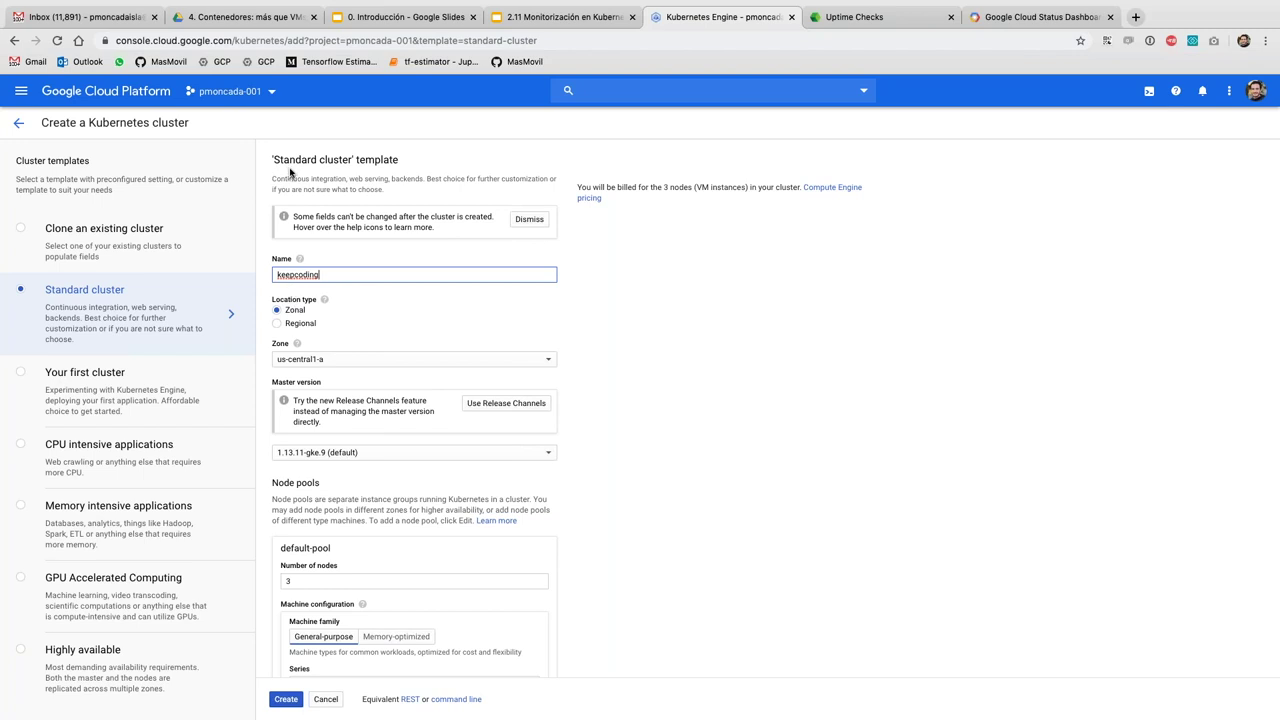
pyautogui.click(300, 323)
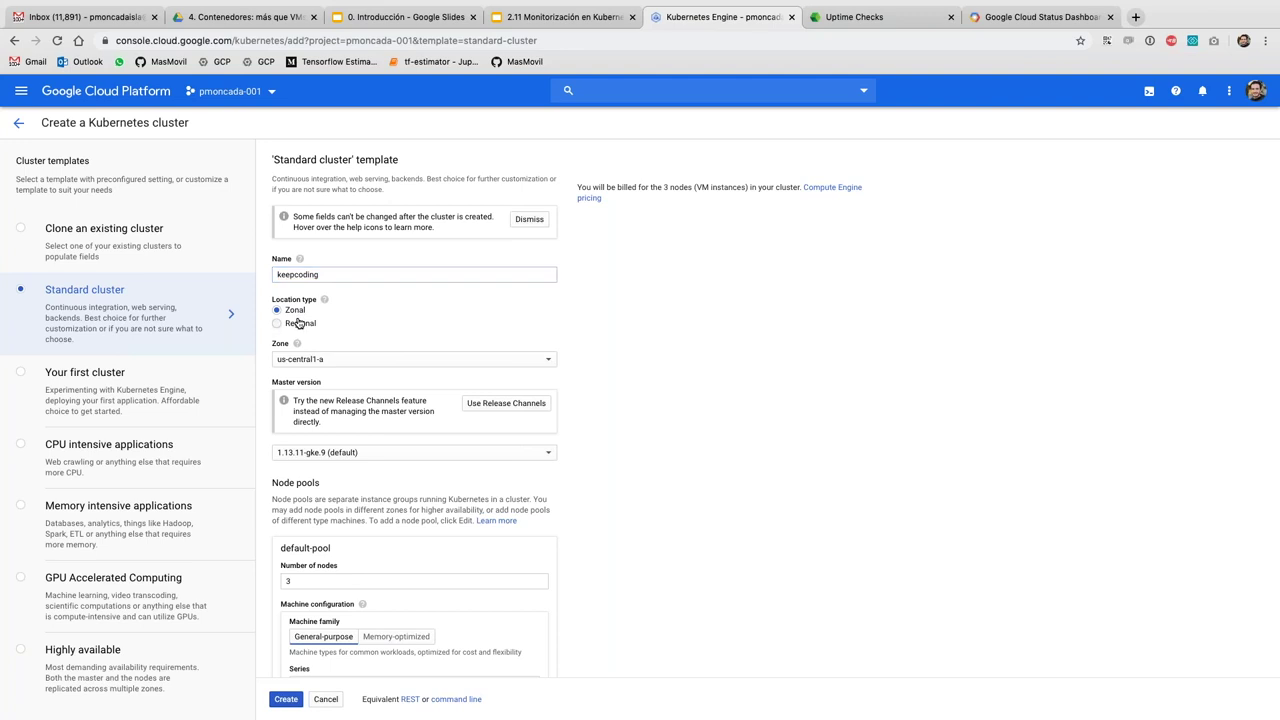
pyautogui.click(296, 311)
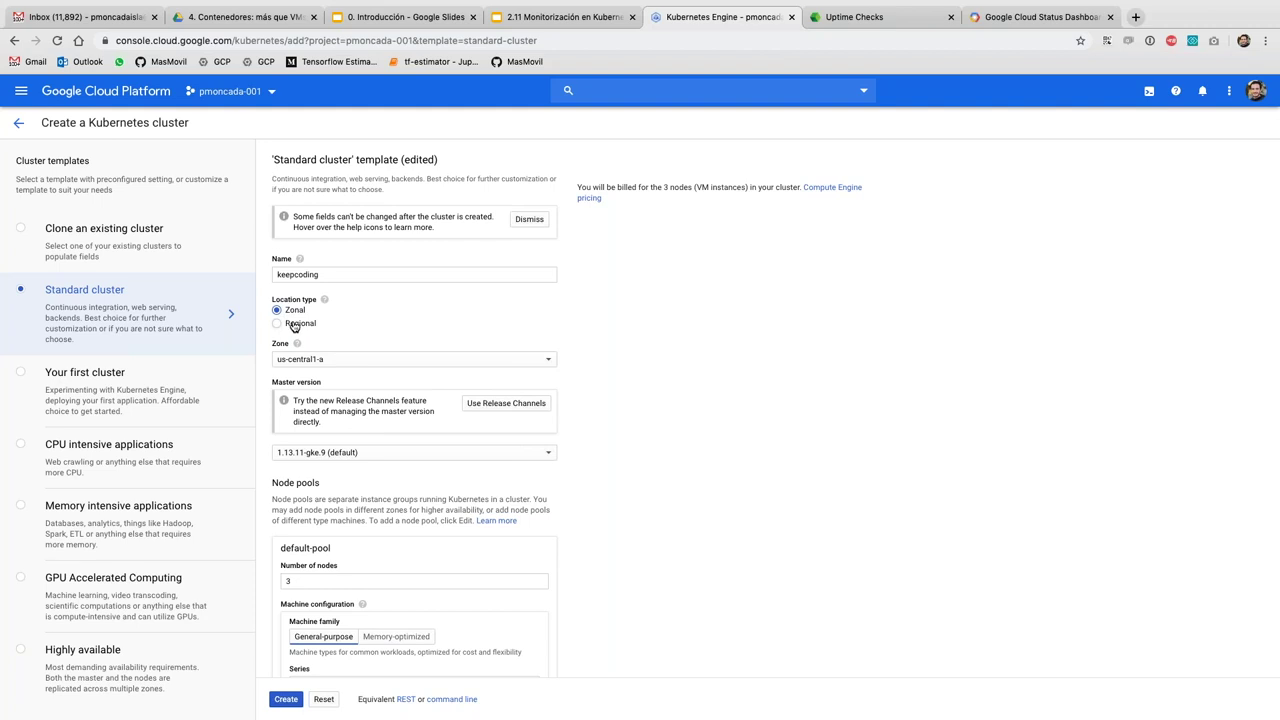
# Look through the available zones and open gcpping.com in a new tab to measure latency to the GCP regions
pyautogui.click(349, 363)
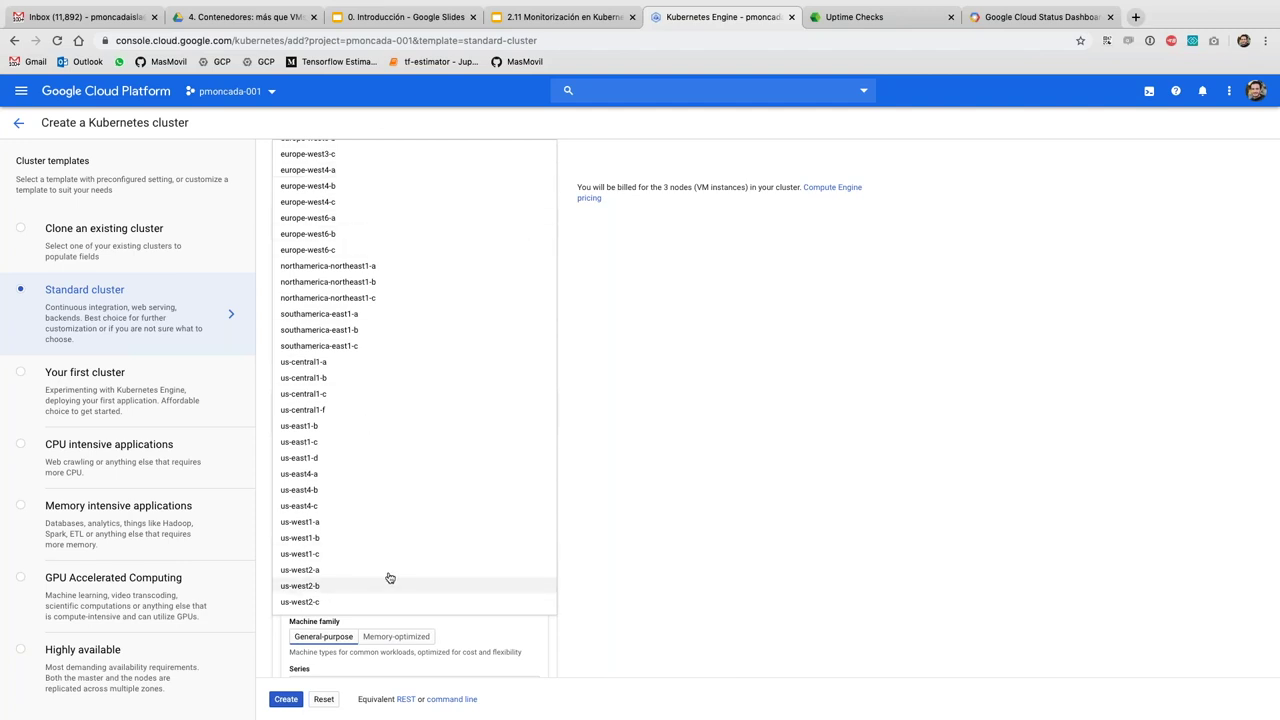
pyautogui.scroll(5, 395, 294)
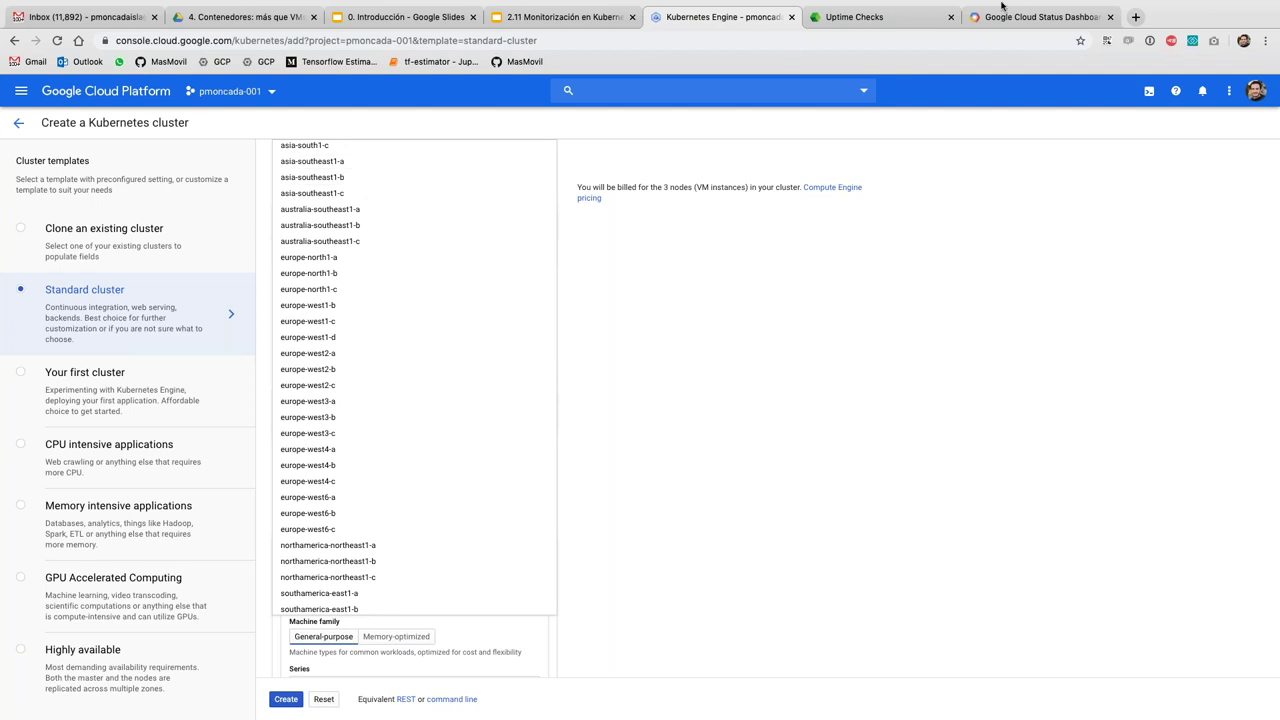
pyautogui.moveTo(1111, 21)
pyautogui.click(1136, 46)
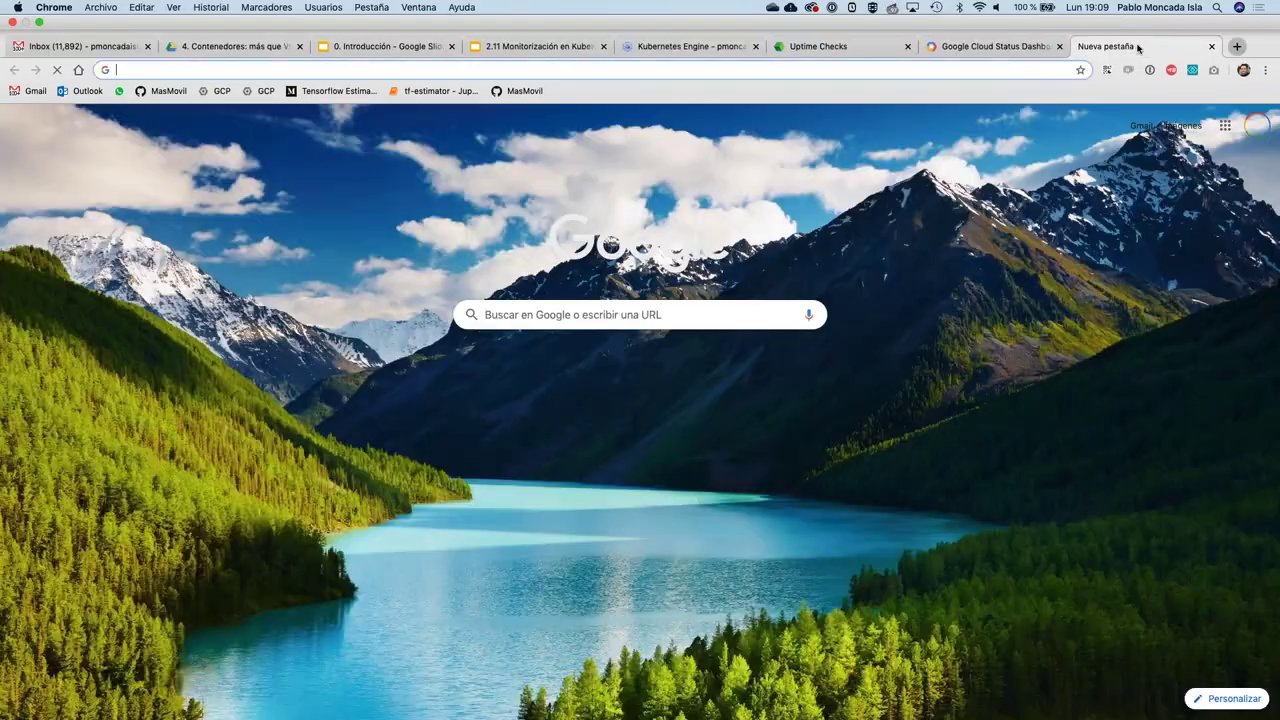
pyautogui.write('gcpping.com')
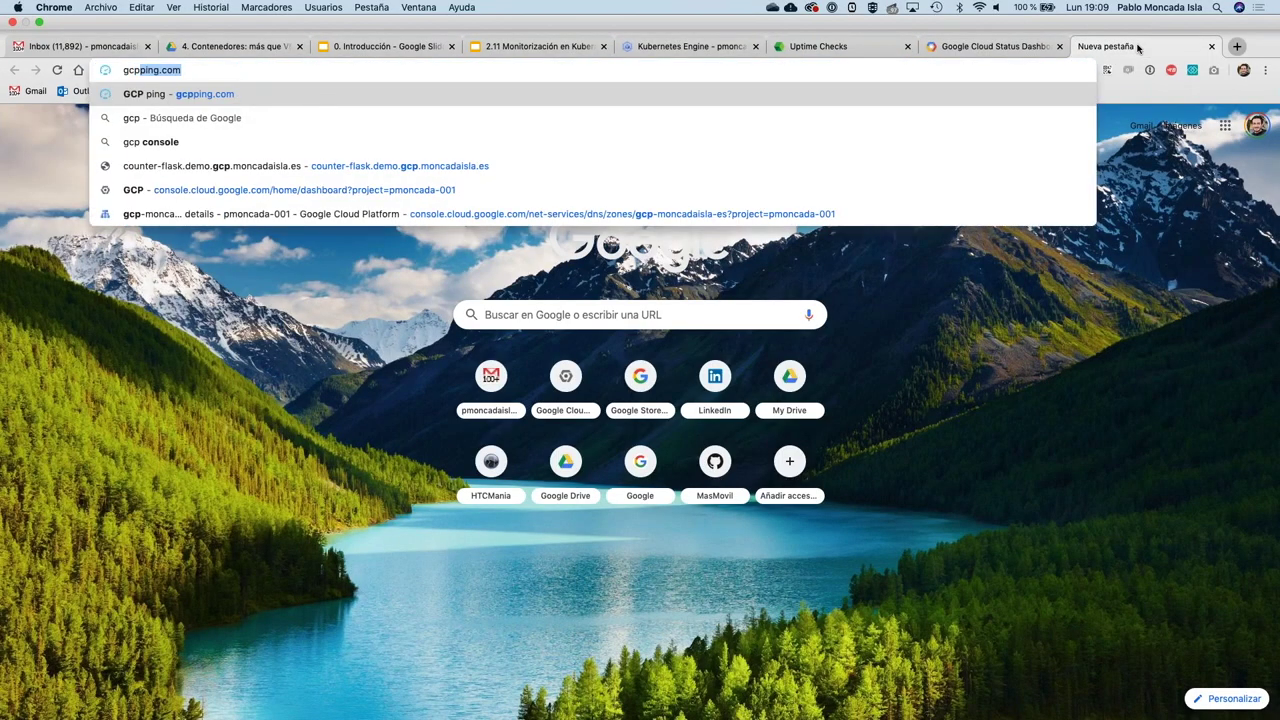
pyautogui.press('Return')
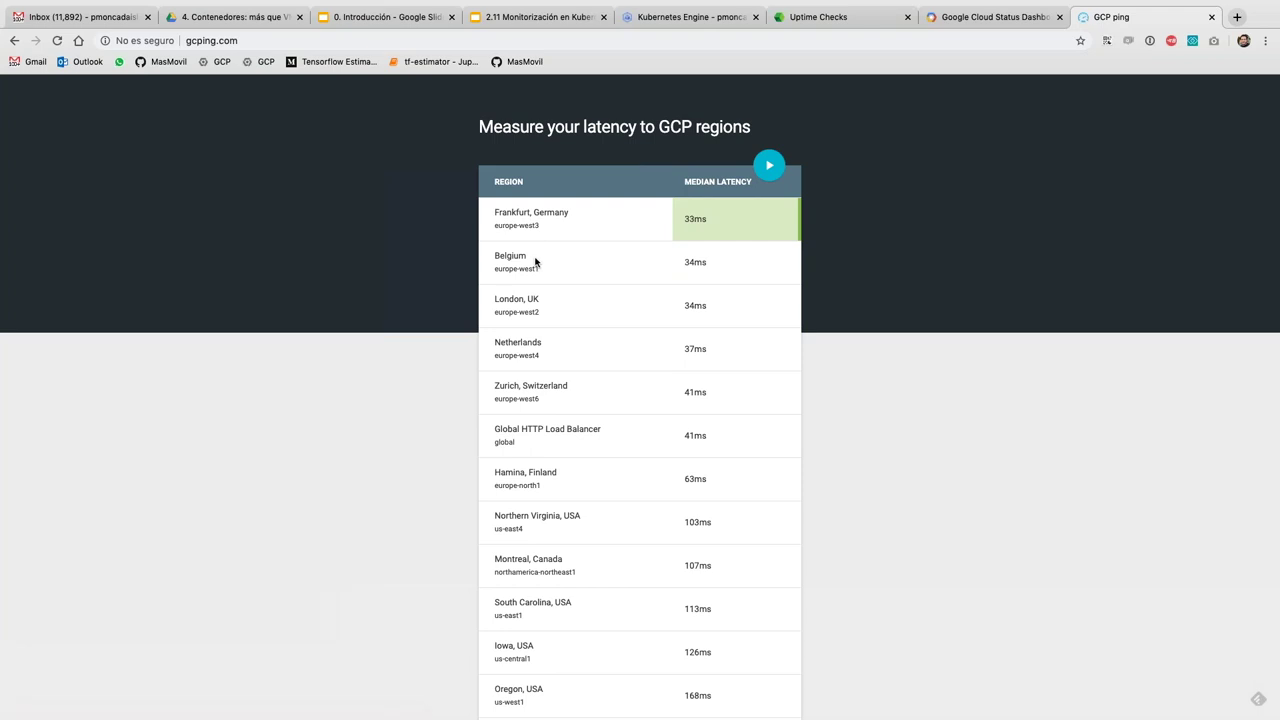
# Back in the cluster form, set the zone to europe-west1-d and the master version to 1.14.8-gke.12
pyautogui.click(688, 18)
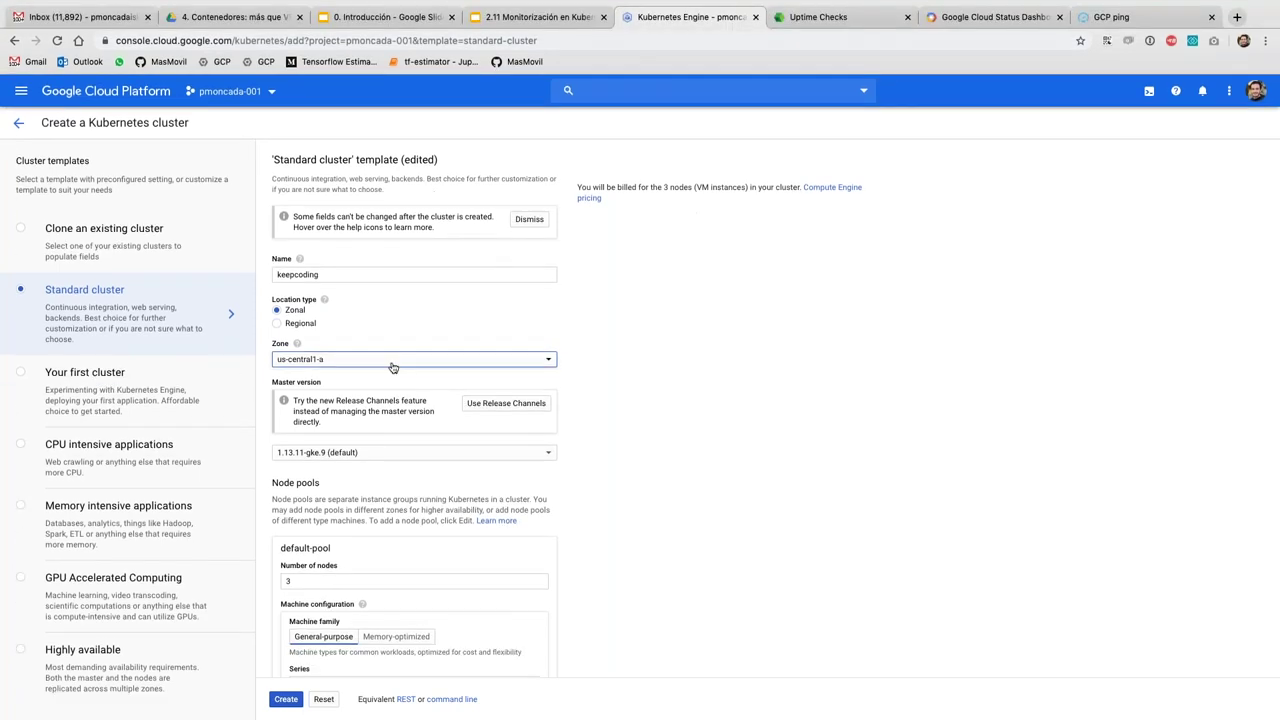
pyautogui.click(392, 367)
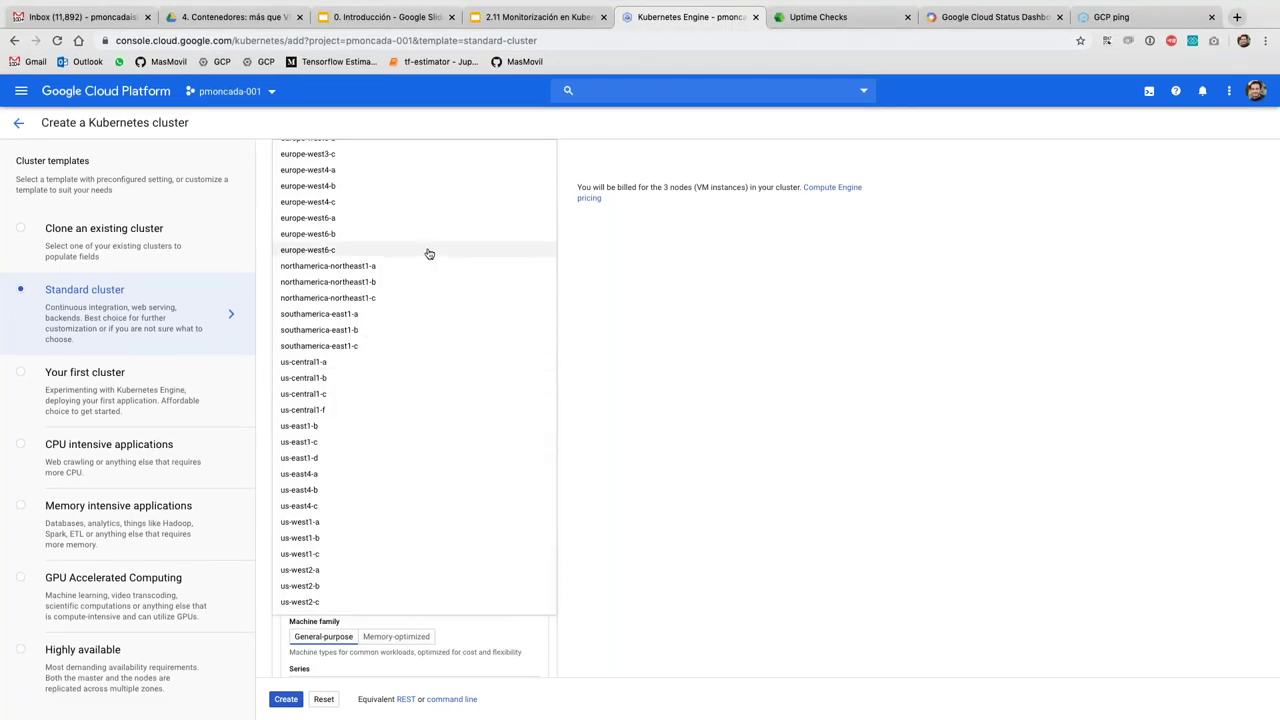
pyautogui.scroll(3, 410, 160)
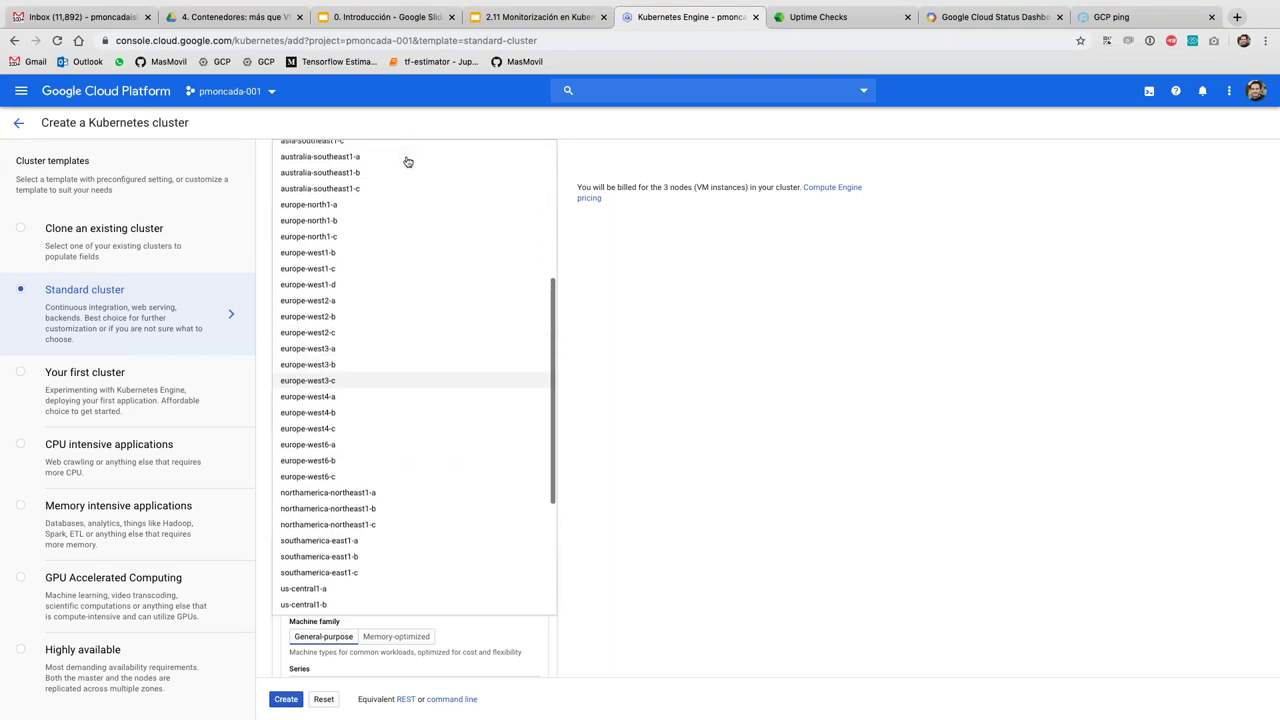
pyautogui.click(357, 285)
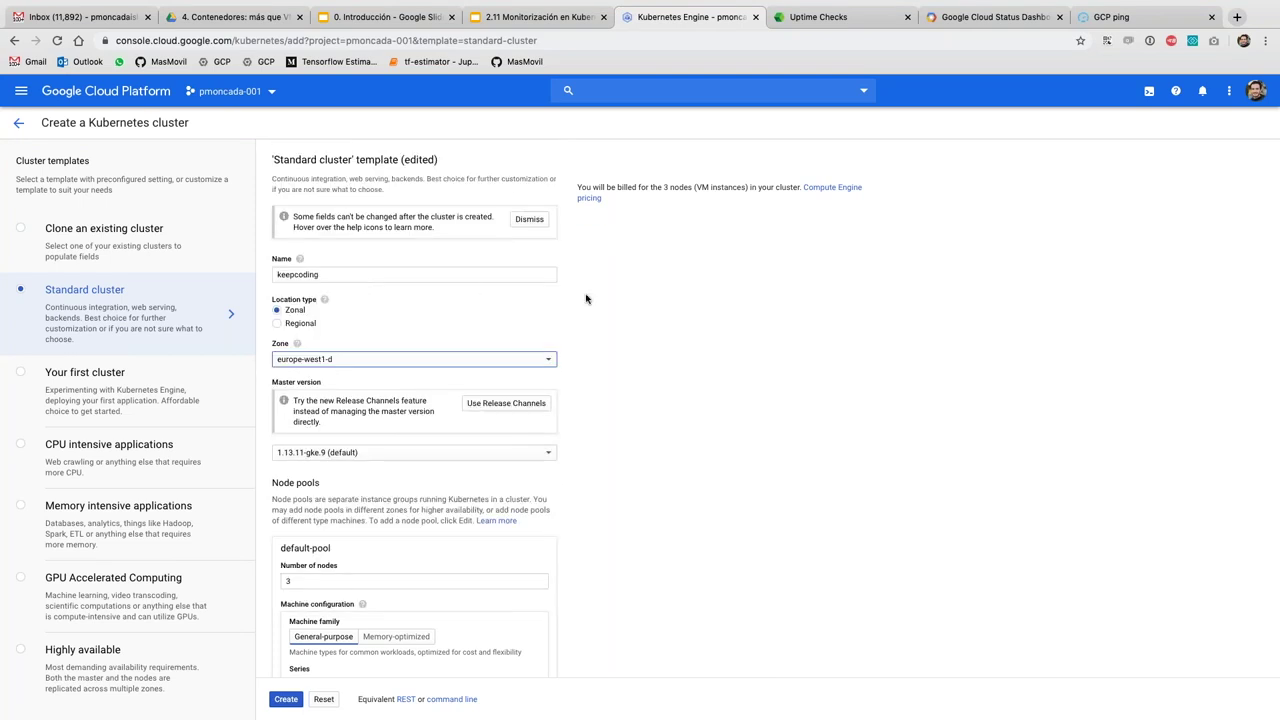
pyautogui.click(397, 452)
pyautogui.click(365, 313)
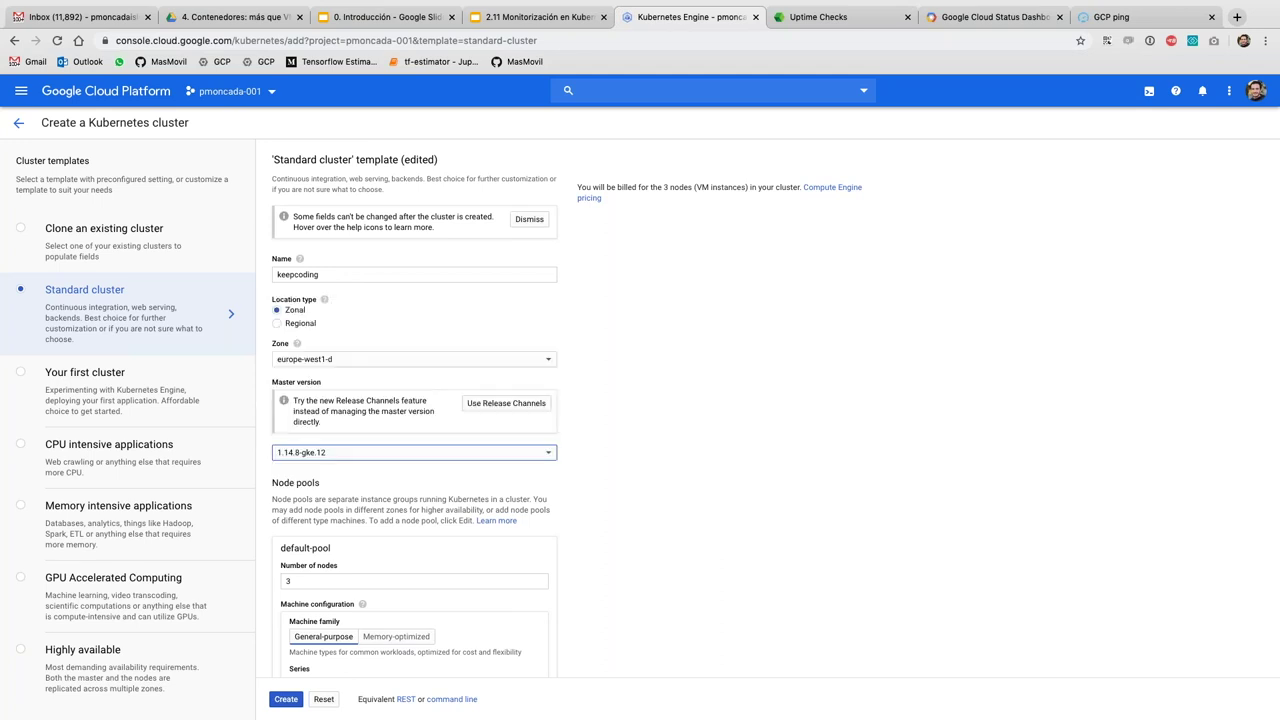
# Examine the default pool's node count, machine type and auto-upgrade settings, and expand its CPU platform and GPU options
pyautogui.scroll(-5, 563, 461)
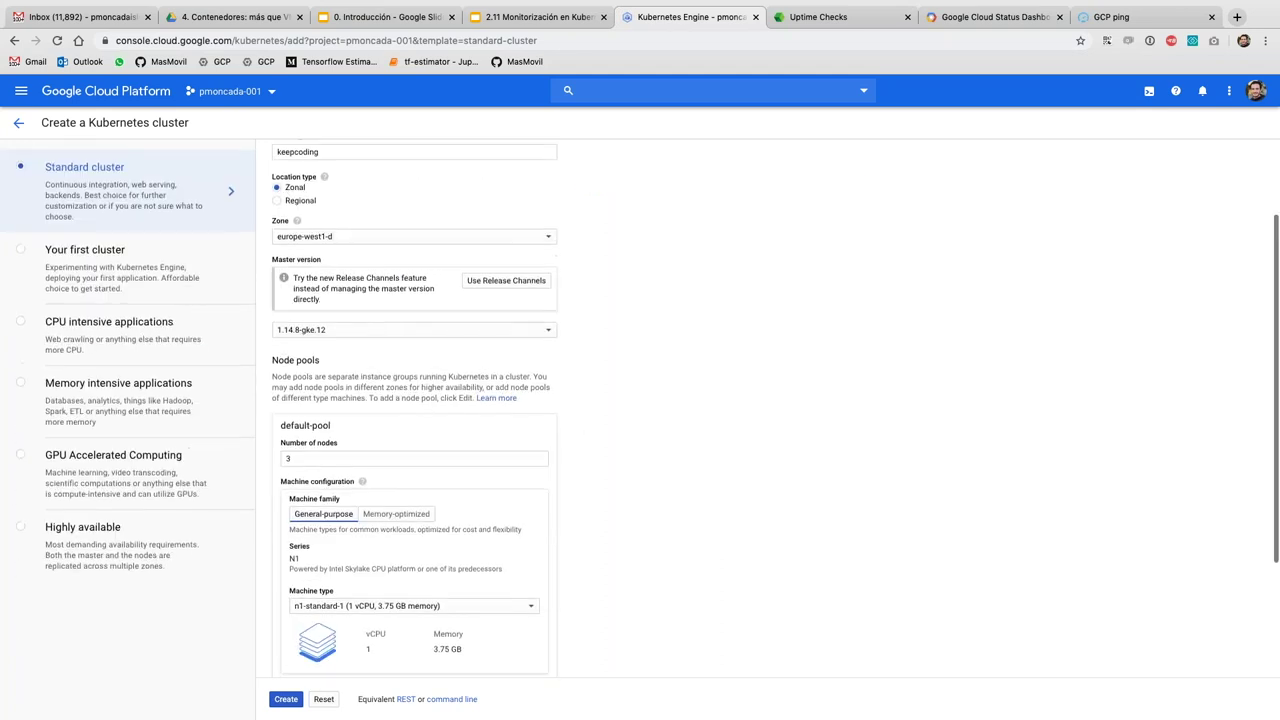
pyautogui.scroll(-1, 432, 432)
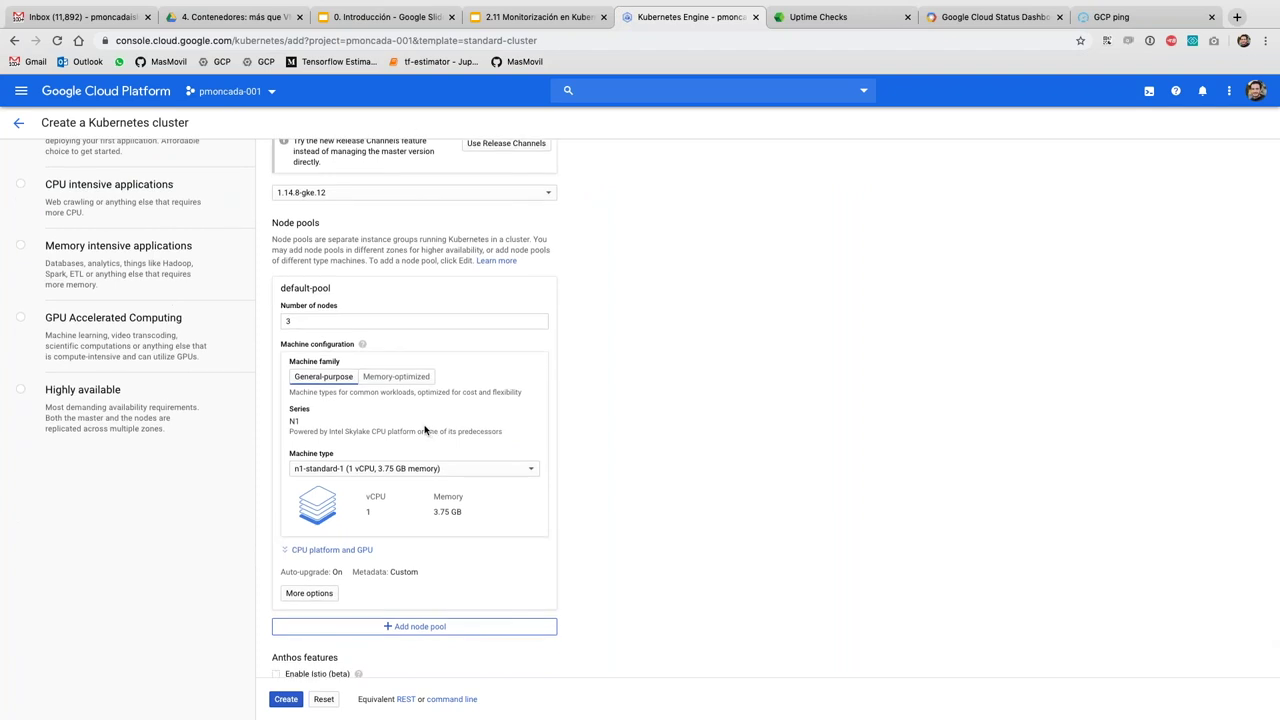
pyautogui.click(318, 322)
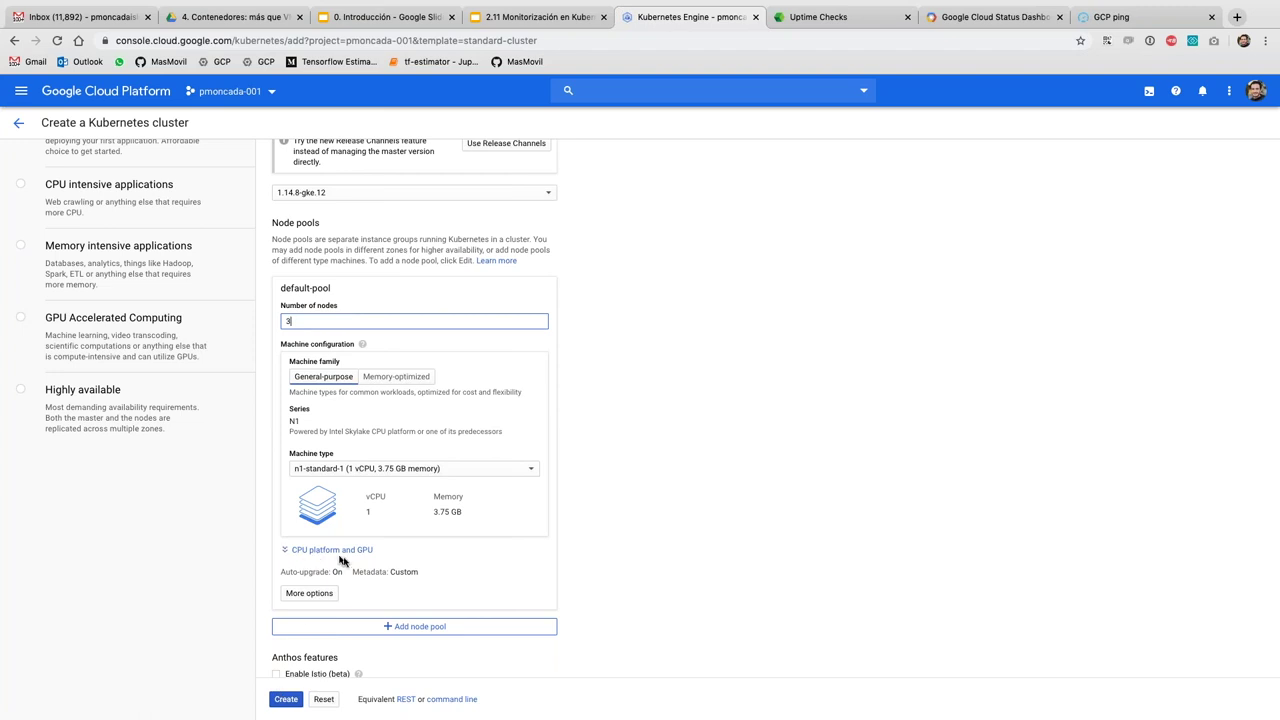
pyautogui.moveTo(279, 577); pyautogui.dragTo(349, 574)
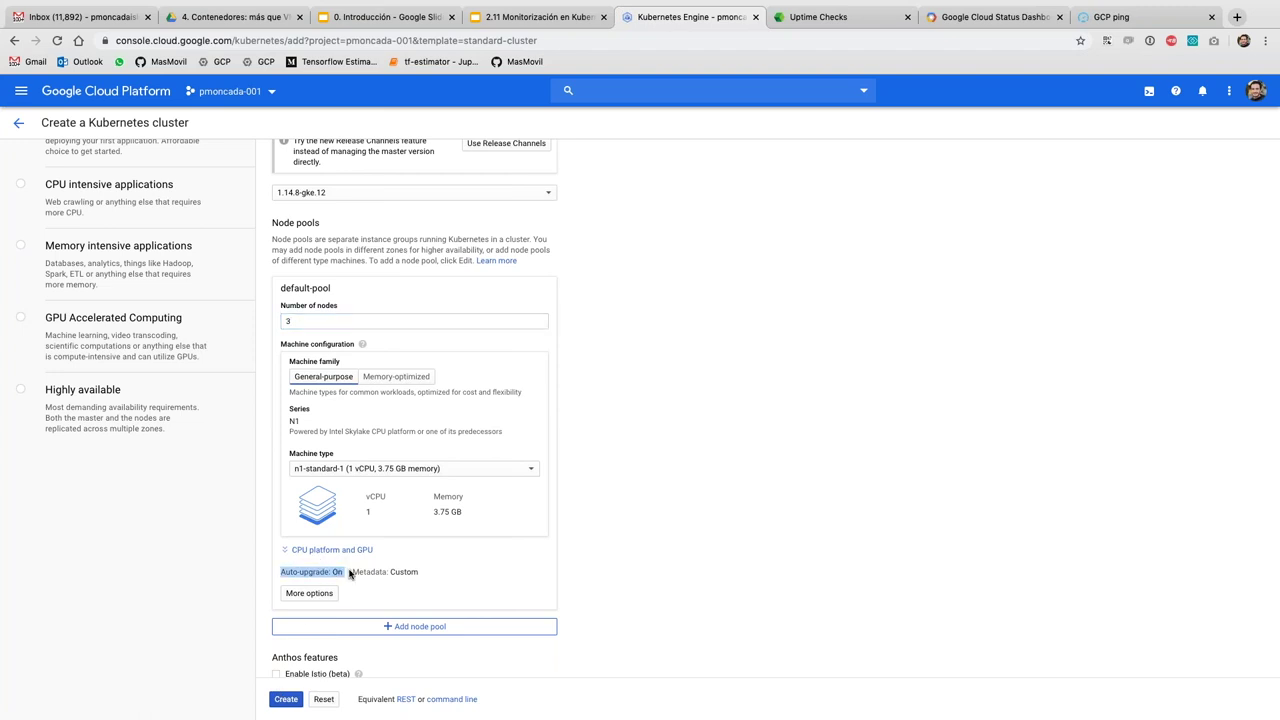
pyautogui.click(349, 574)
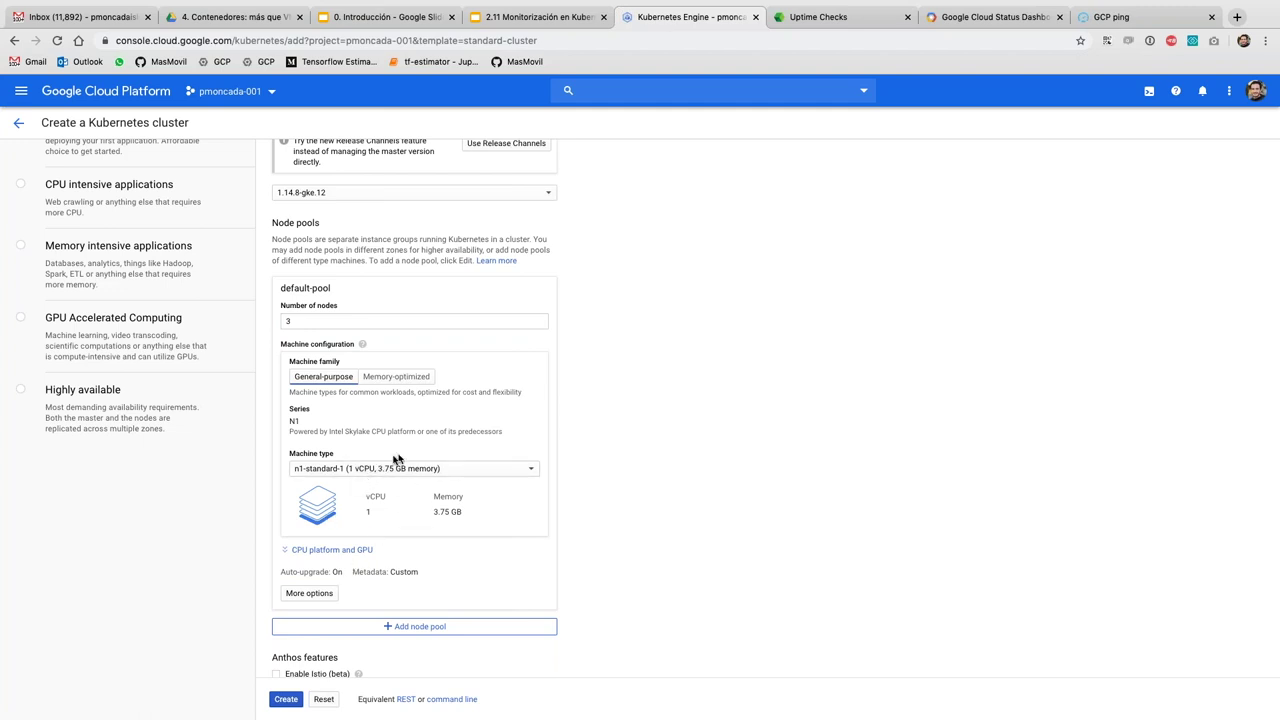
pyautogui.click(293, 549)
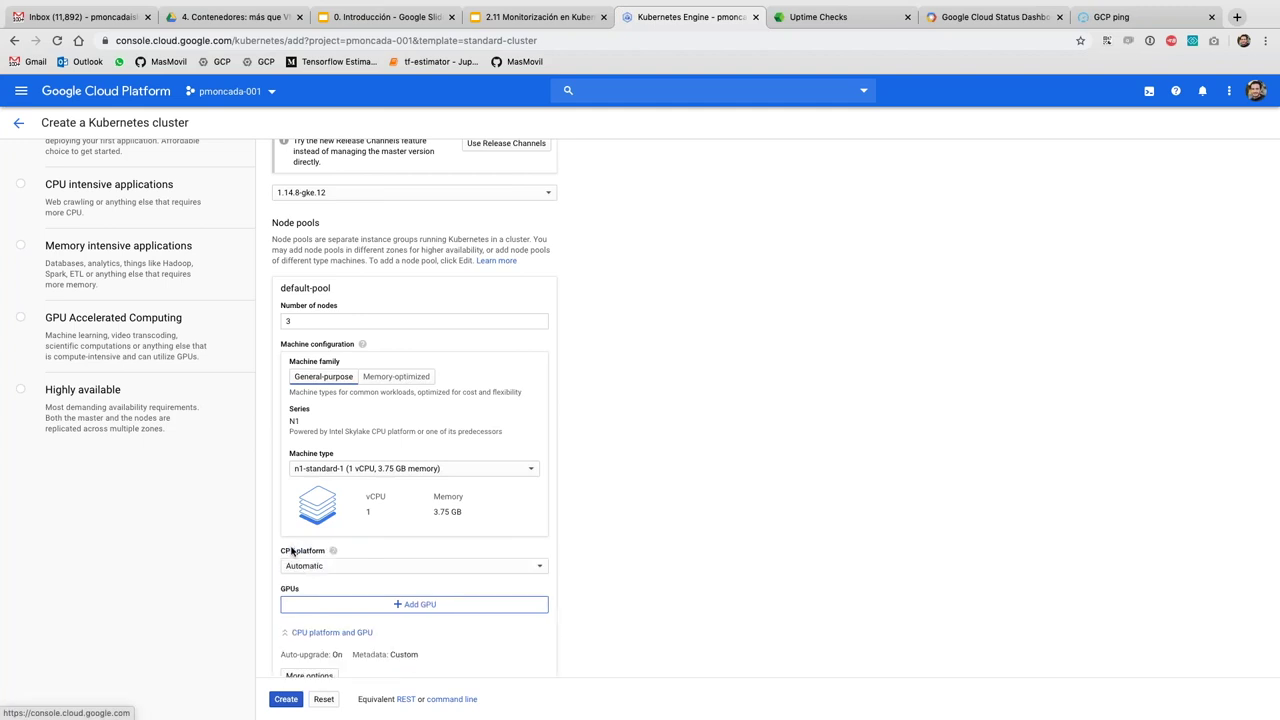
pyautogui.scroll(-1, 292, 551)
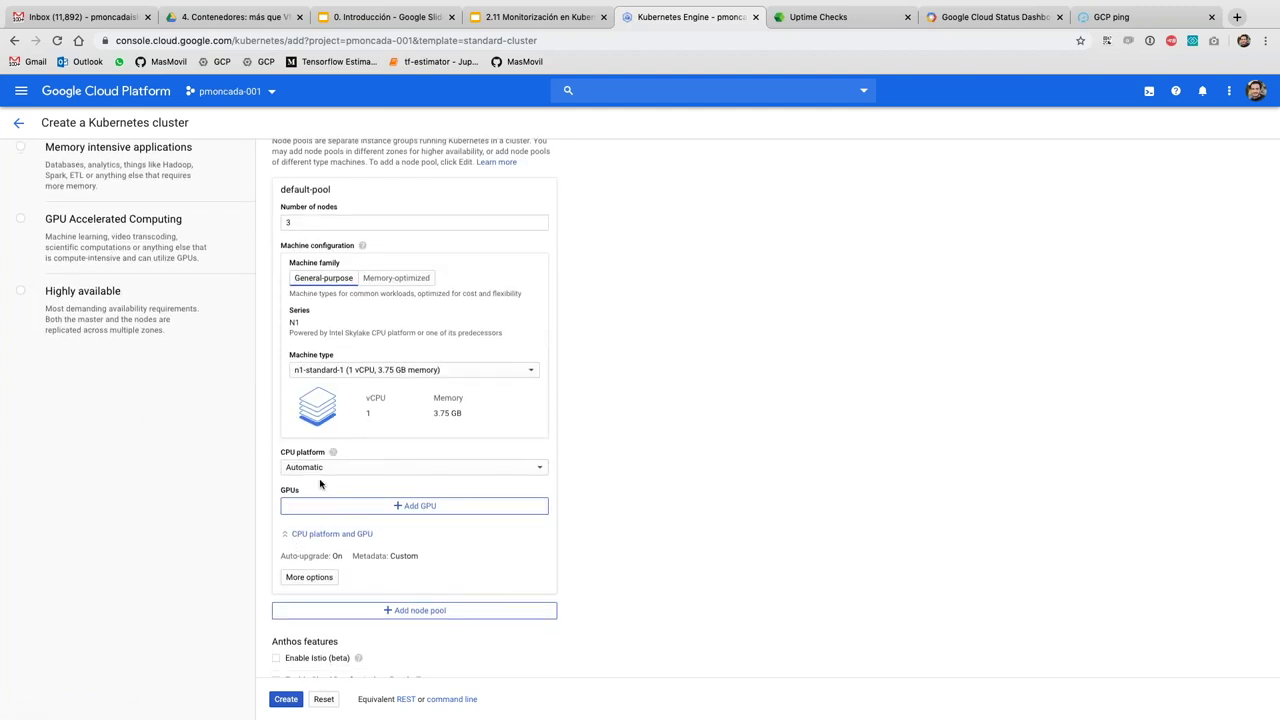
# Add europe-west1-b and europe-west1-c as additional node locations for the cluster
pyautogui.scroll(-1, 327, 450)
pyautogui.click(279, 606)
pyautogui.scroll(-1, 283, 603)
pyautogui.scroll(-1, 283, 603)
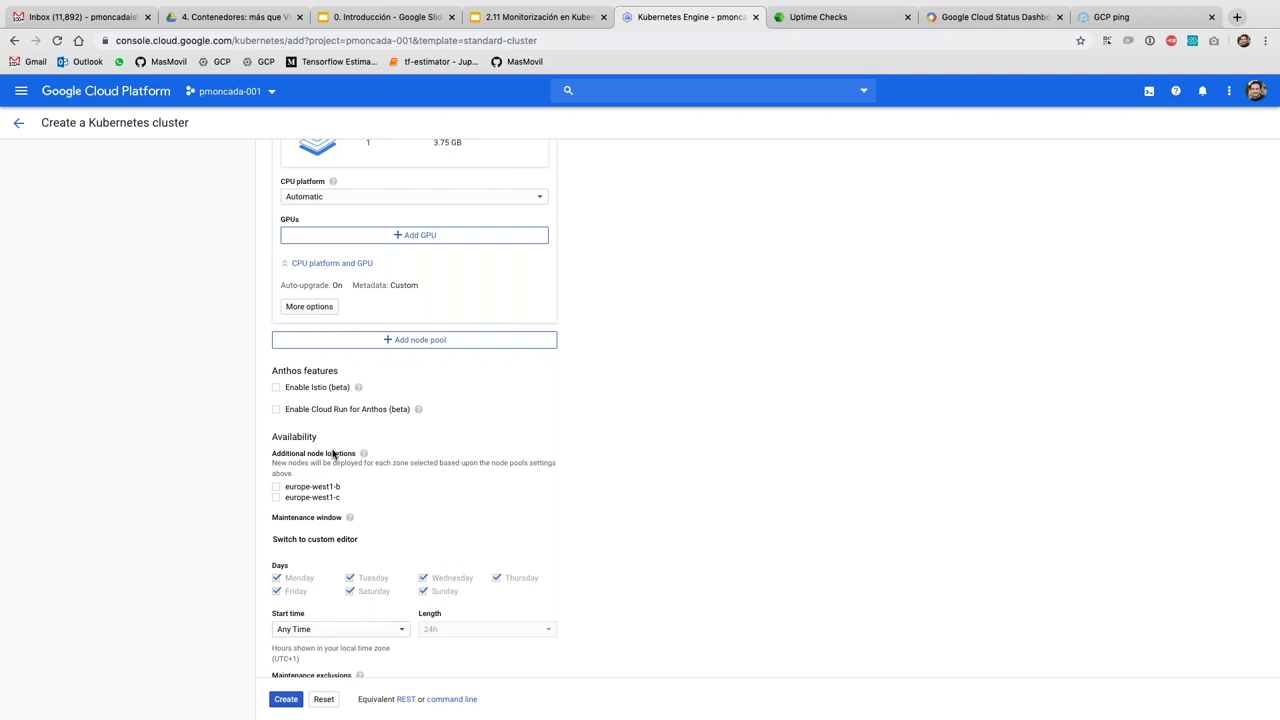
pyautogui.click(296, 487)
pyautogui.click(300, 488)
pyautogui.click(300, 488)
pyautogui.click(296, 497)
# Compare the Zonal and Regional location types and set the cluster to Regional
pyautogui.scroll(10, 295, 500)
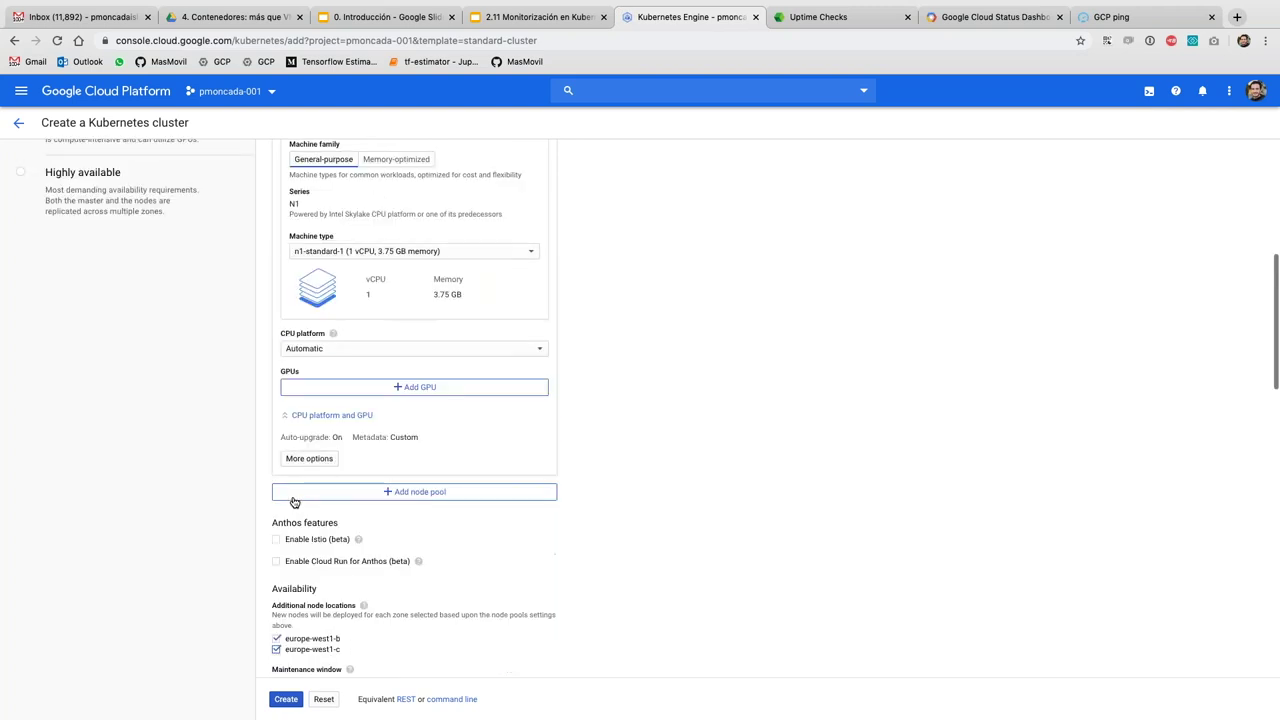
pyautogui.scroll(1, 295, 495)
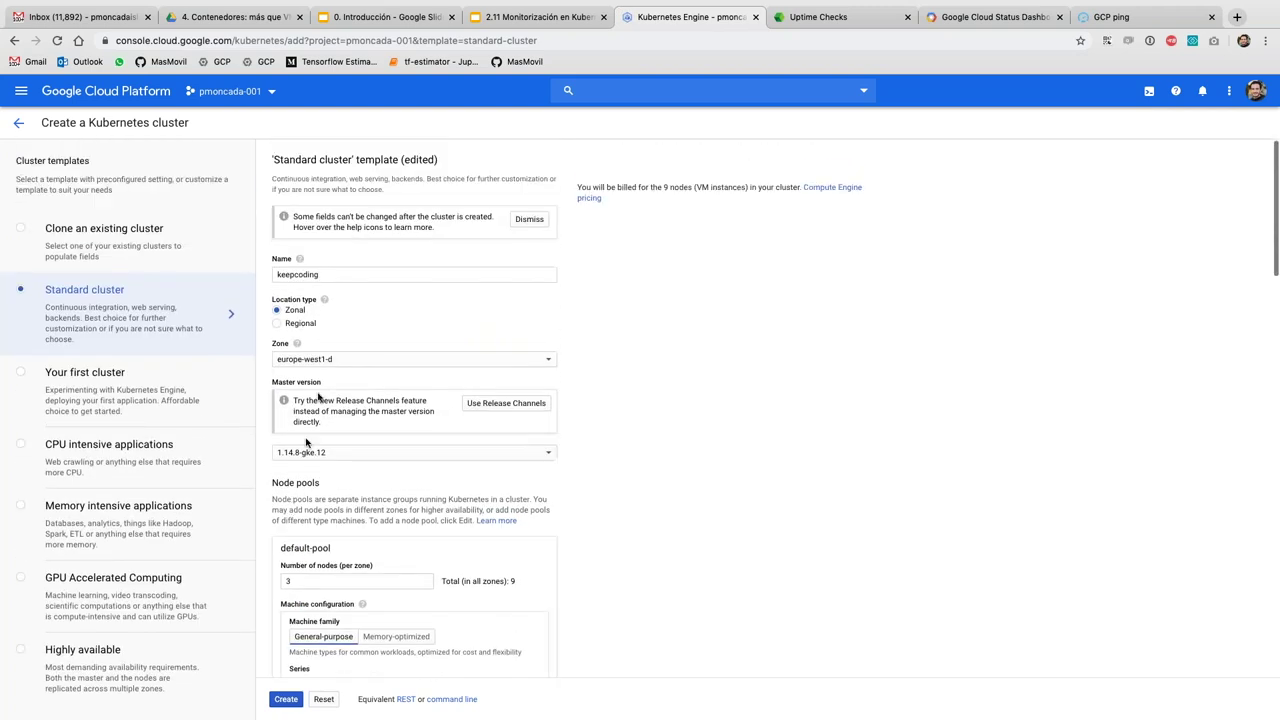
pyautogui.click(300, 324)
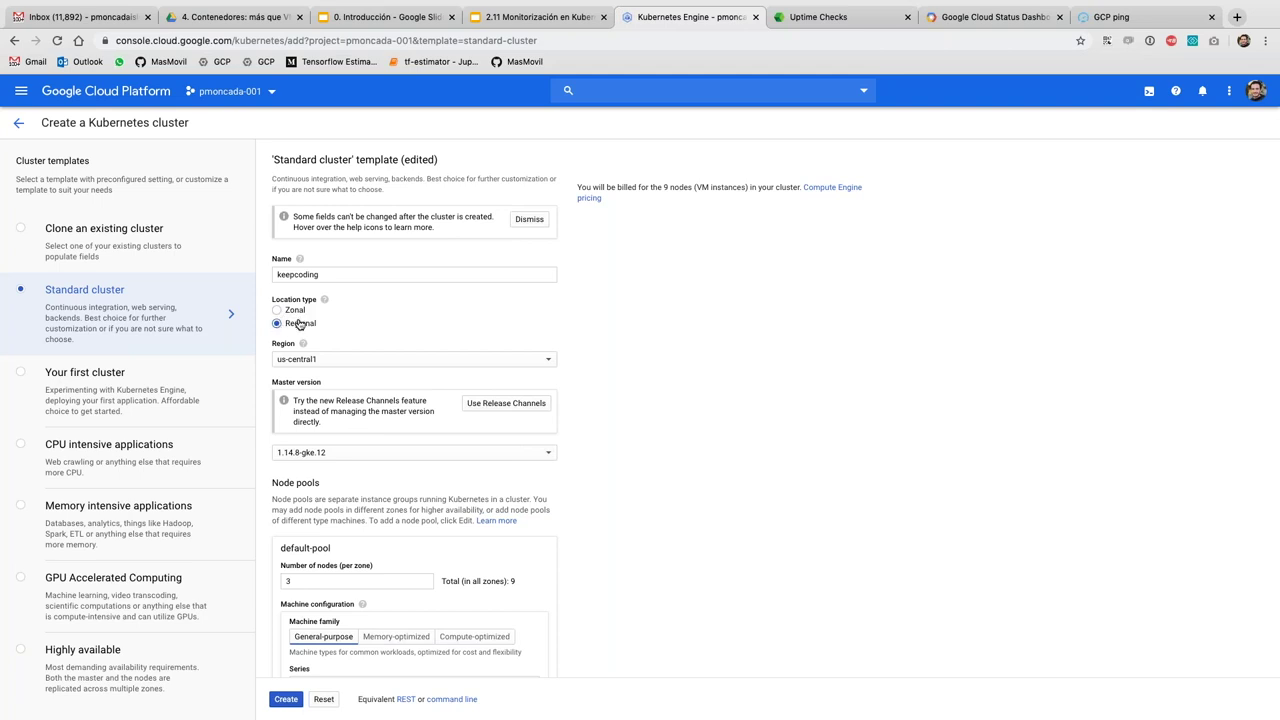
pyautogui.click(280, 311)
pyautogui.click(287, 325)
pyautogui.click(300, 312)
pyautogui.click(297, 325)
# Set the default pool's number of nodes per zone to 1
pyautogui.moveTo(299, 580); pyautogui.dragTo(281, 583)
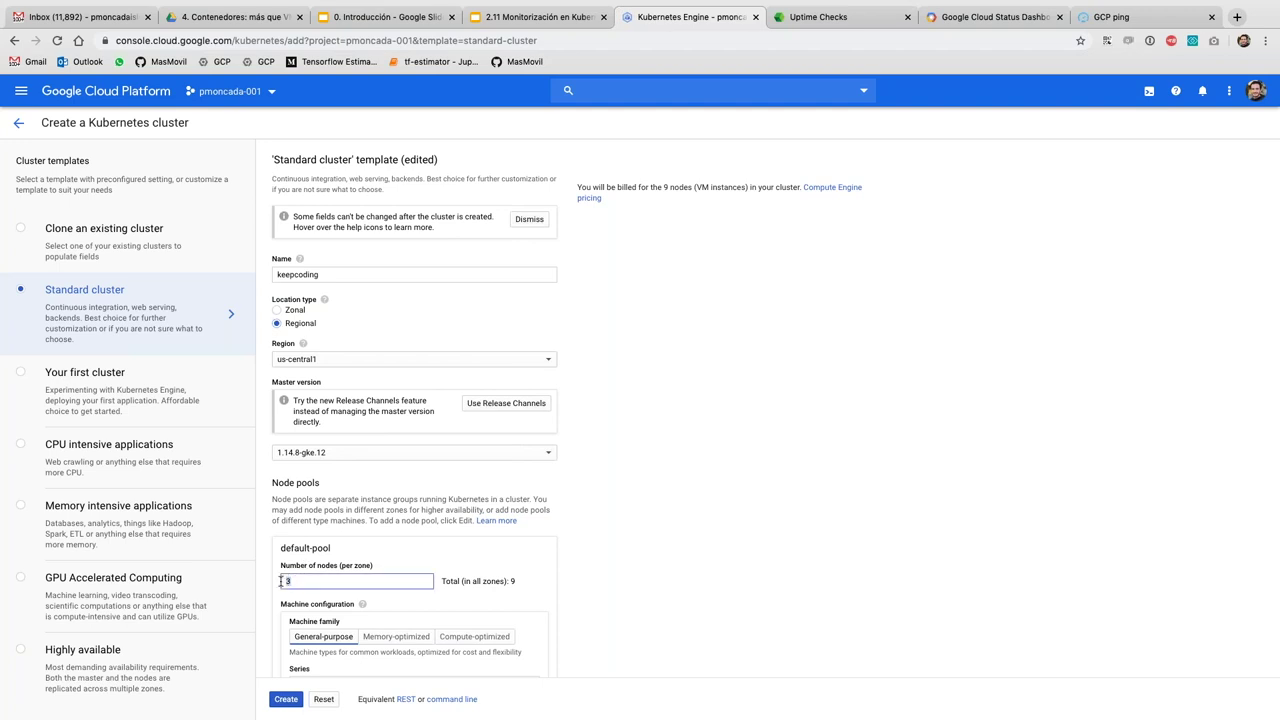
pyautogui.write('1')
pyautogui.press('BackSpace')
pyautogui.write('3')
pyautogui.press('BackSpace')
pyautogui.write('1')
pyautogui.doubleClick(300, 577)
pyautogui.click(400, 541)
# Examine the remaining cluster settings: availability, maintenance window, networking, security, metadata, Stackdriver and additional features
pyautogui.scroll(-5, 393, 535)
pyautogui.scroll(-5, 393, 535)
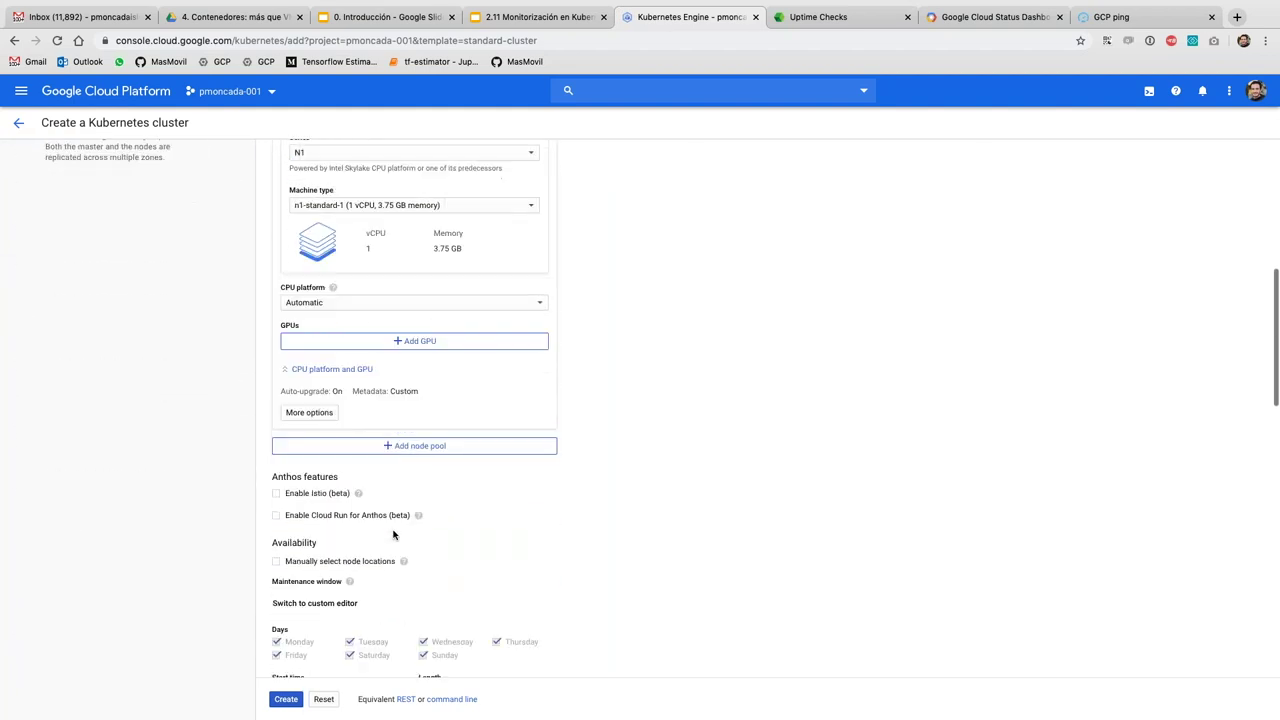
pyautogui.scroll(-1, 393, 535)
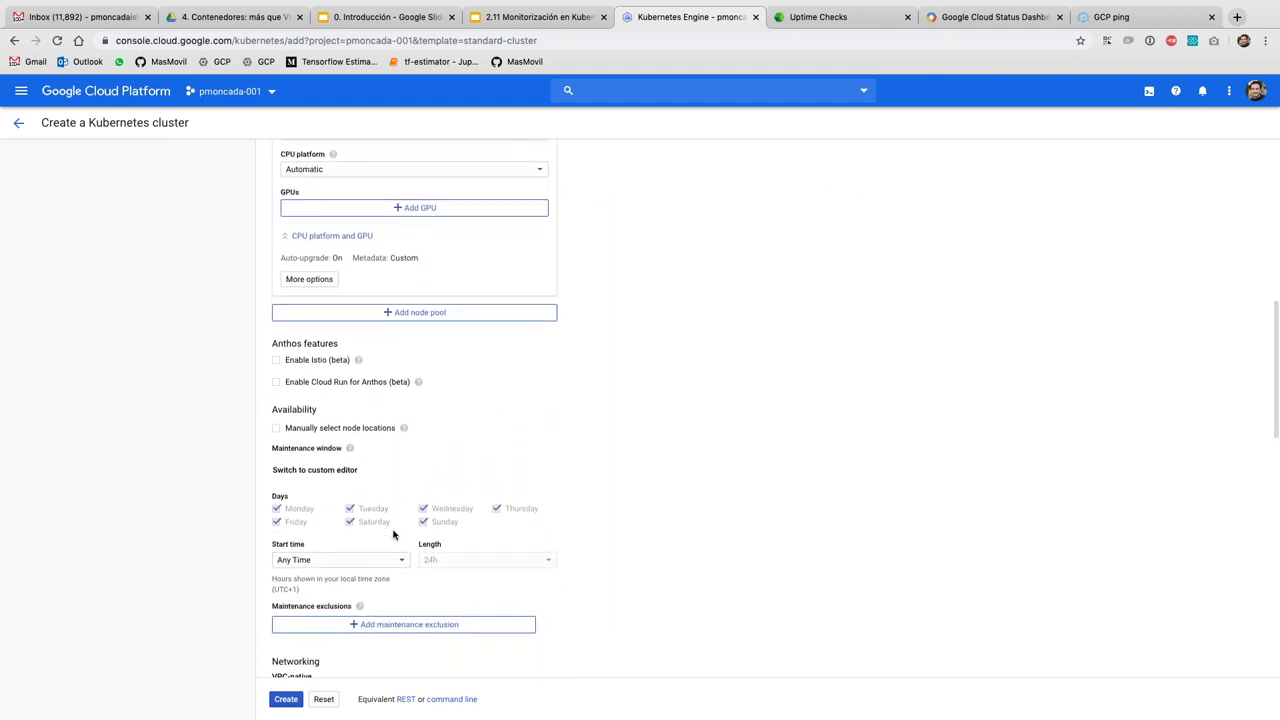
pyautogui.scroll(-1, 393, 535)
pyautogui.scroll(-1, 393, 535)
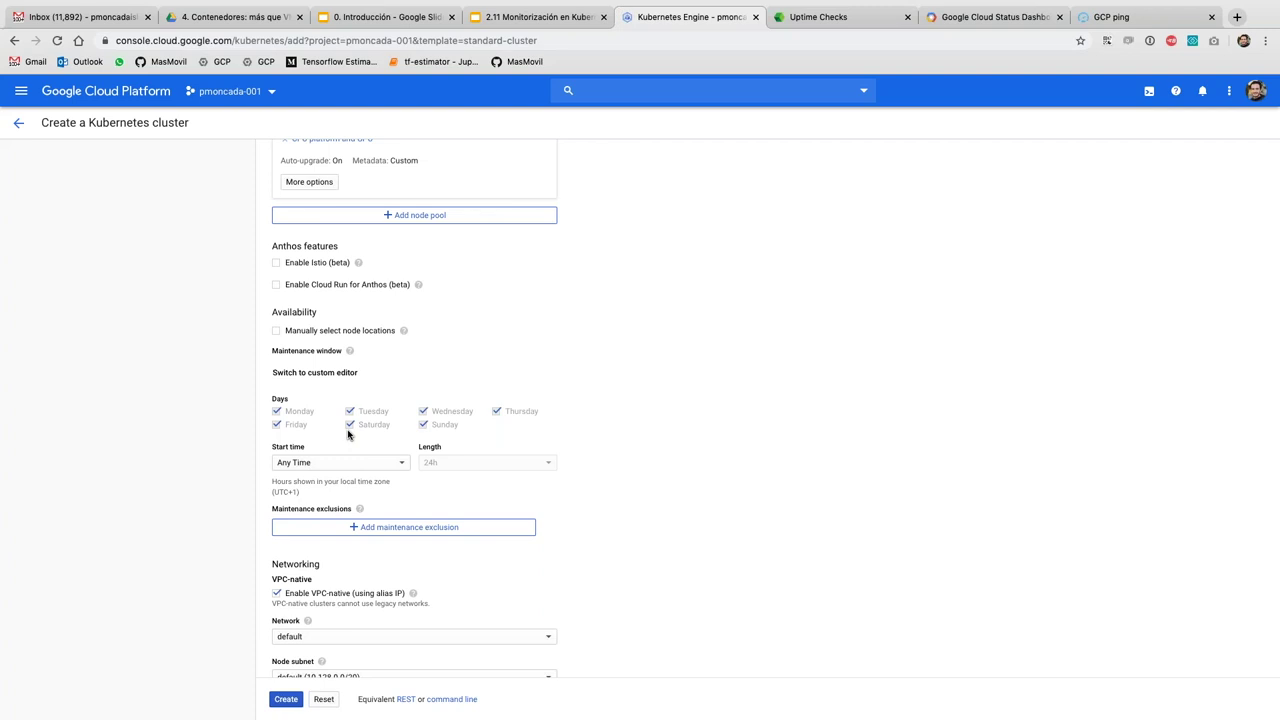
pyautogui.scroll(-5, 348, 434)
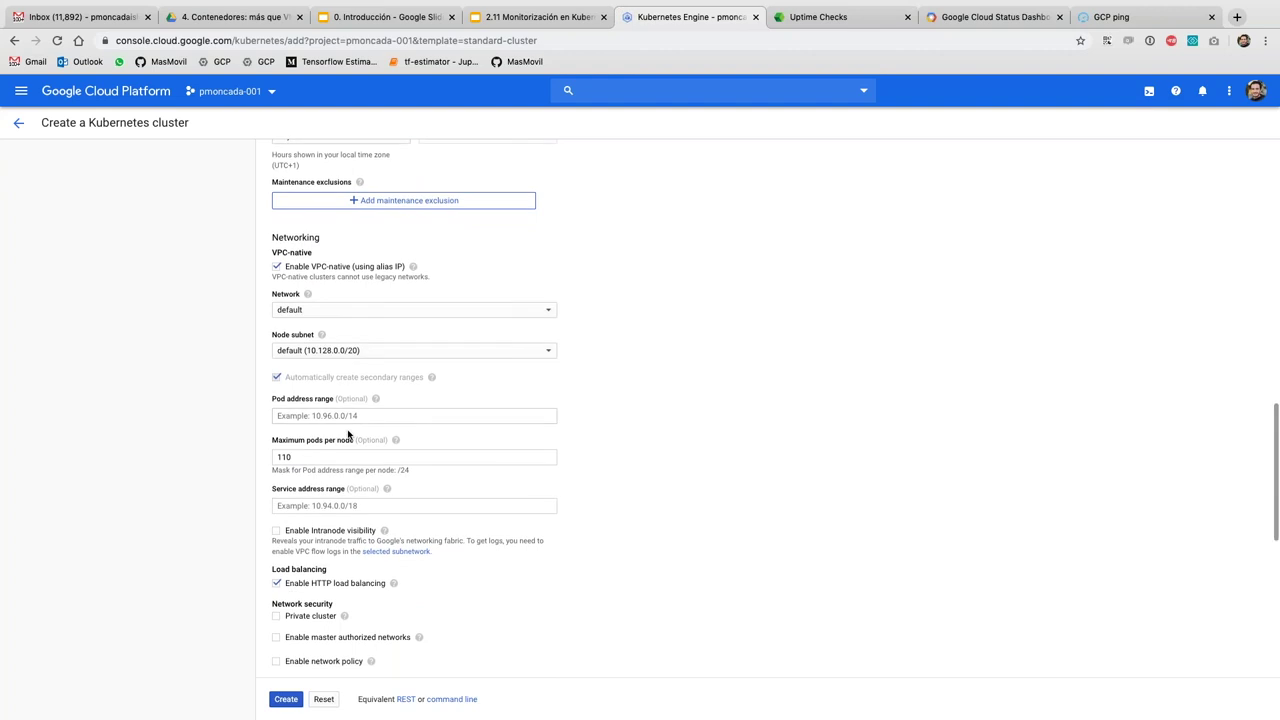
pyautogui.scroll(-2, 348, 434)
pyautogui.scroll(-4, 348, 434)
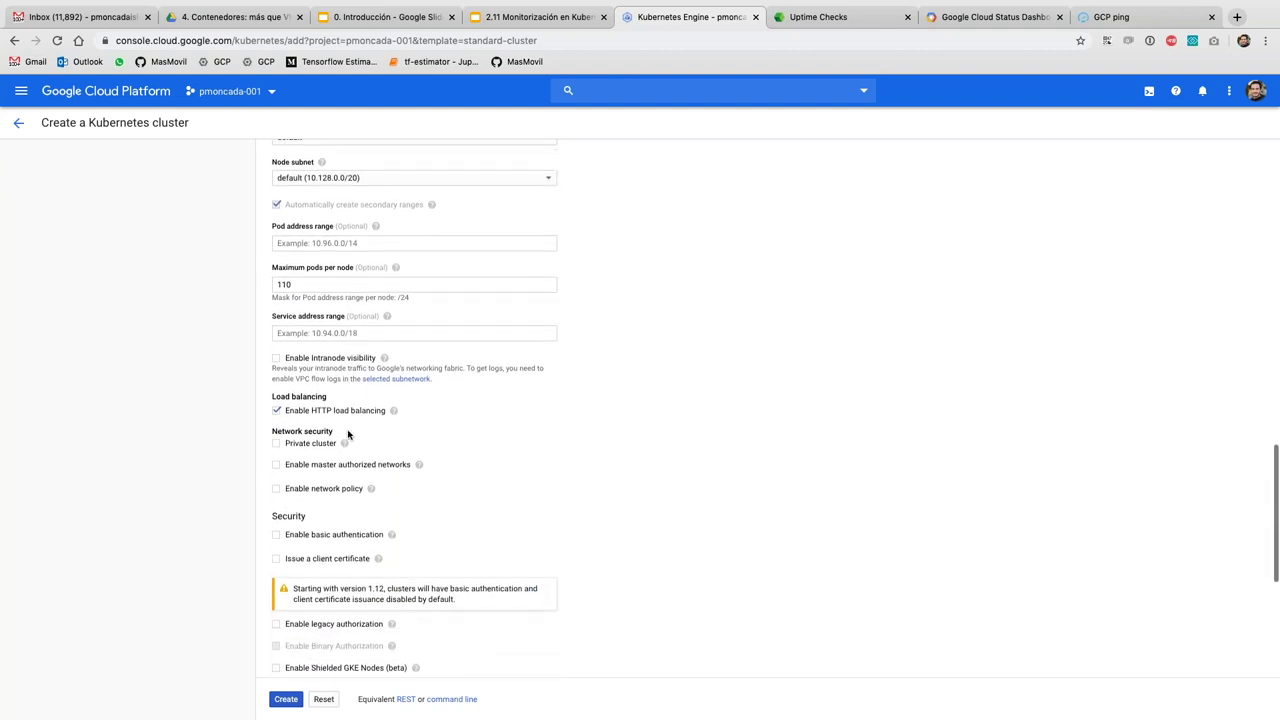
pyautogui.scroll(-4, 353, 438)
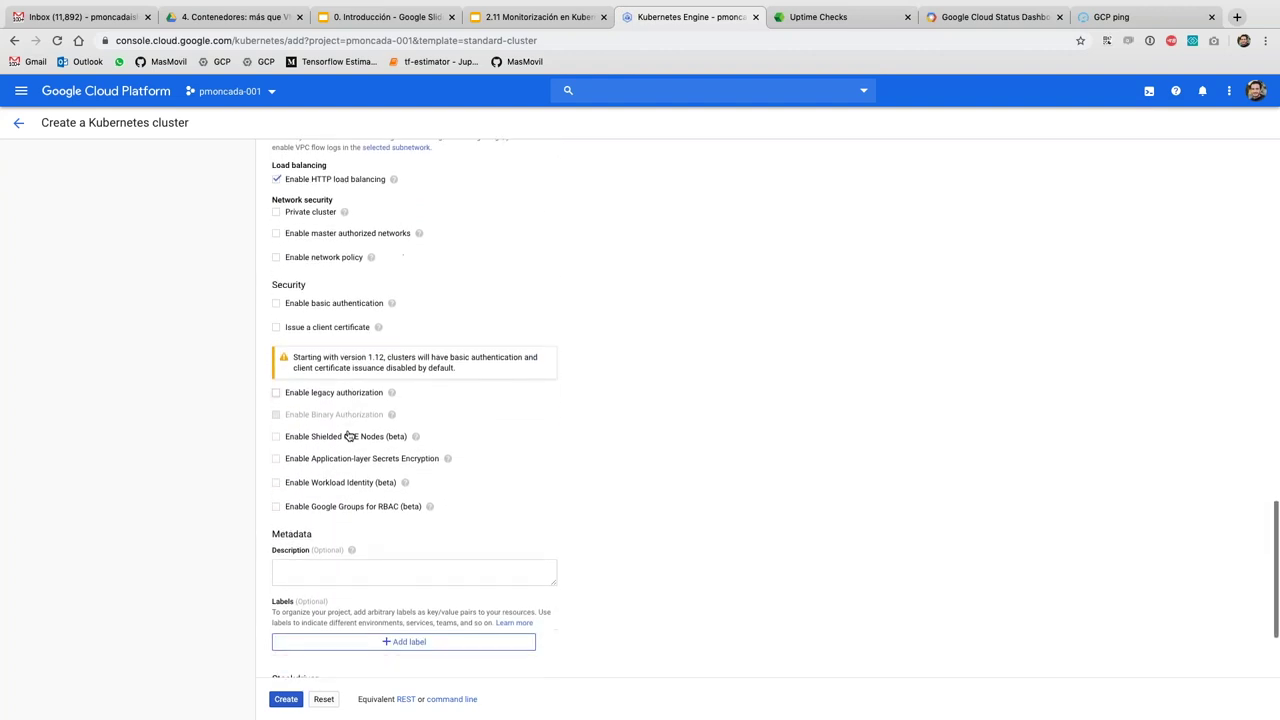
pyautogui.scroll(-1, 348, 434)
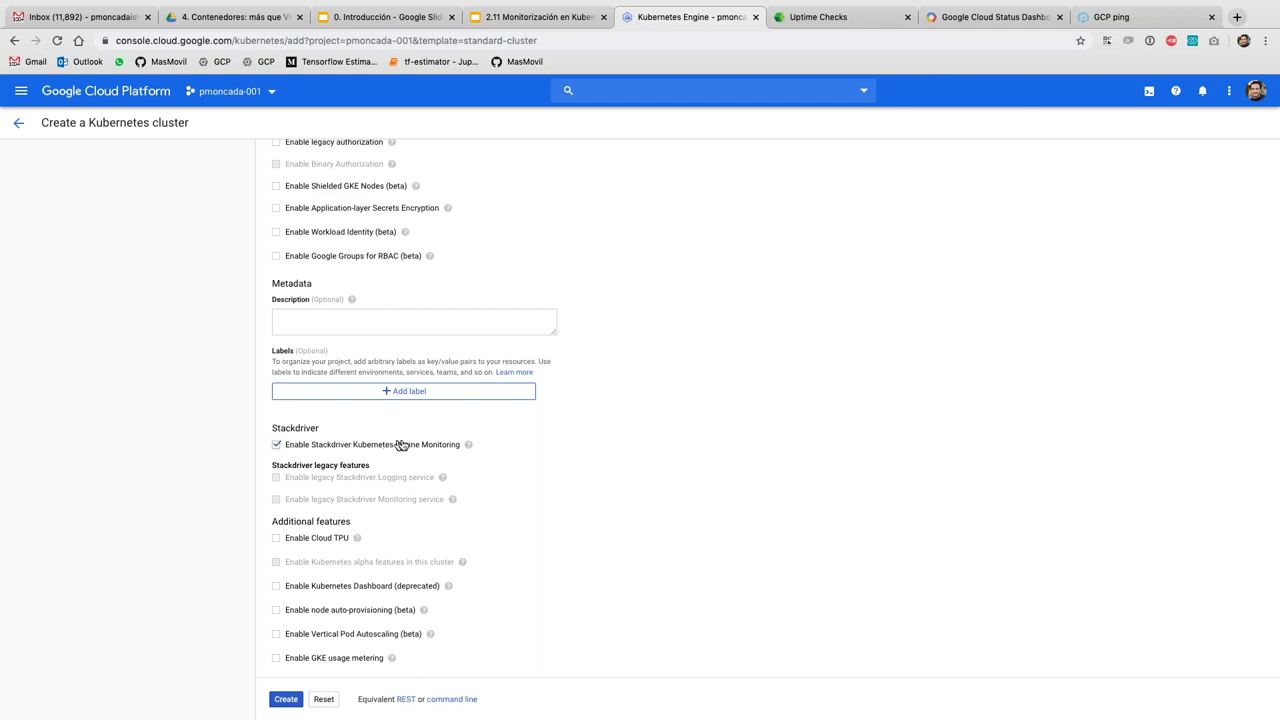
# Read the help for Stackdriver Kubernetes Engine Monitoring, and turn the option off and back on
pyautogui.moveTo(469, 447)
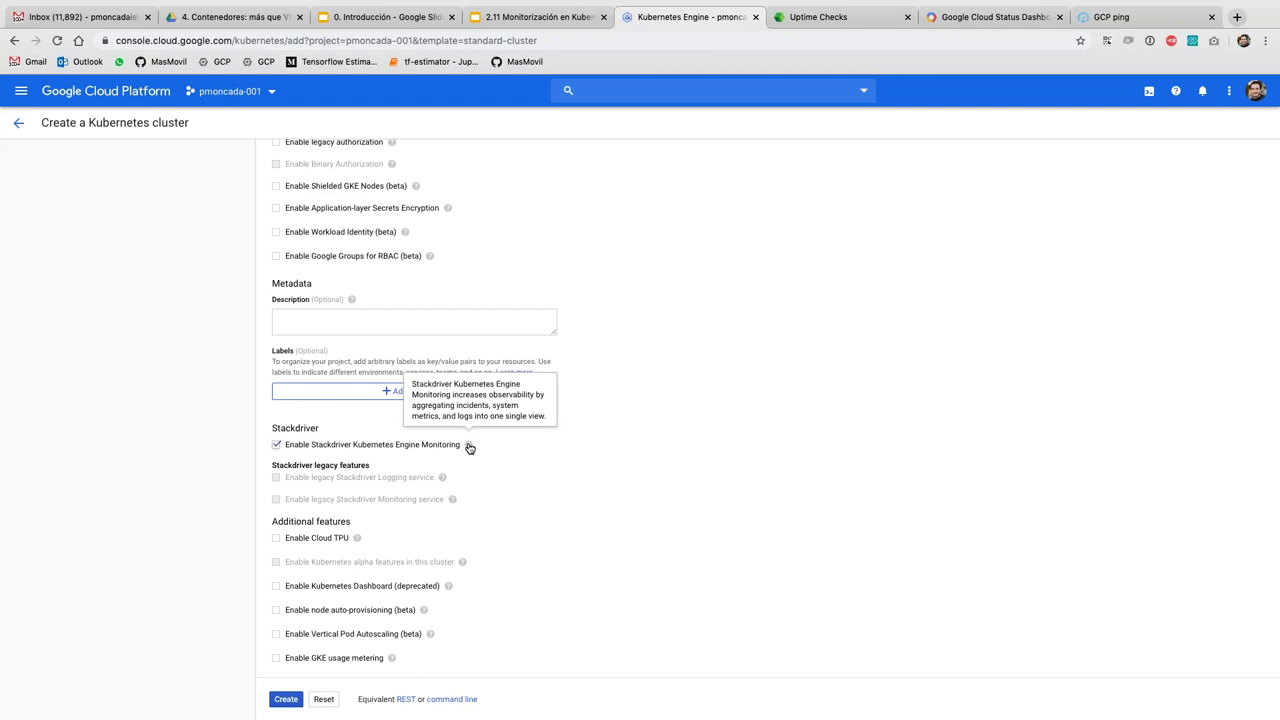
pyautogui.click(438, 447)
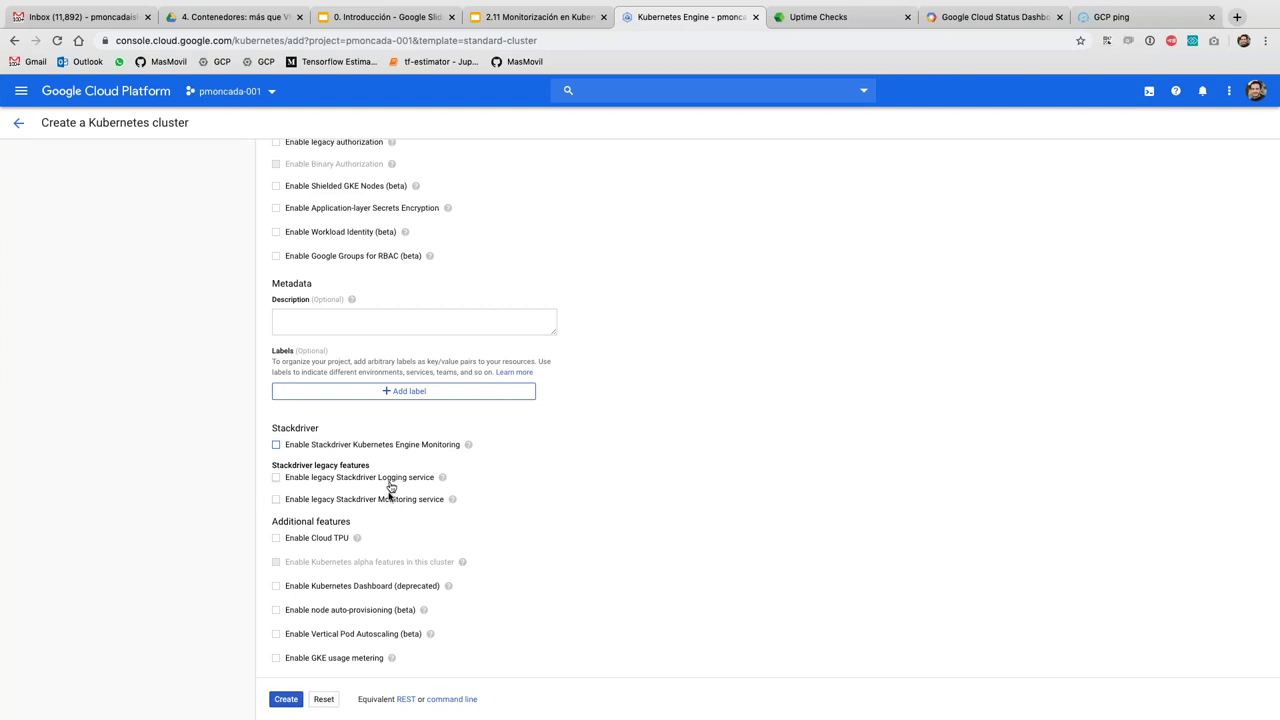
pyautogui.click(373, 446)
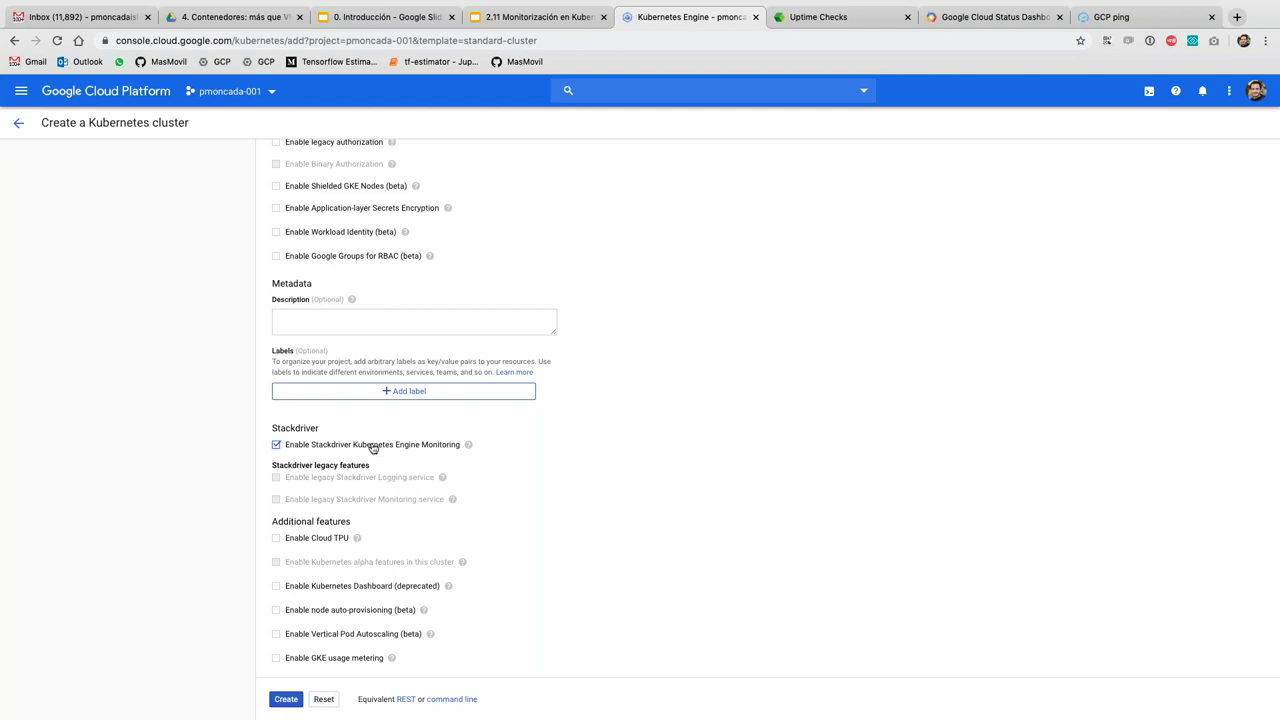
# Check the Stackdriver legacy and additional feature options, and create the keepcoding cluster
pyautogui.moveTo(407, 501)
pyautogui.scroll(-1, 362, 477)
pyautogui.scroll(-1, 365, 477)
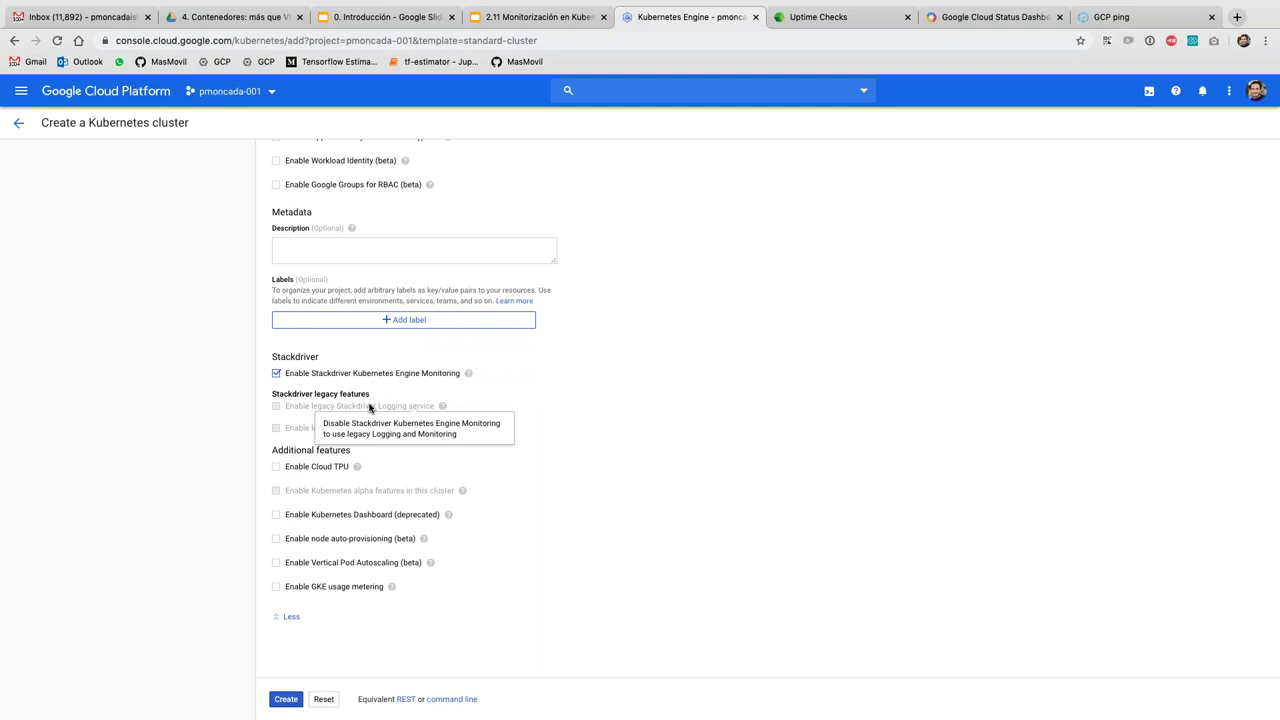
pyautogui.scroll(-1, 369, 407)
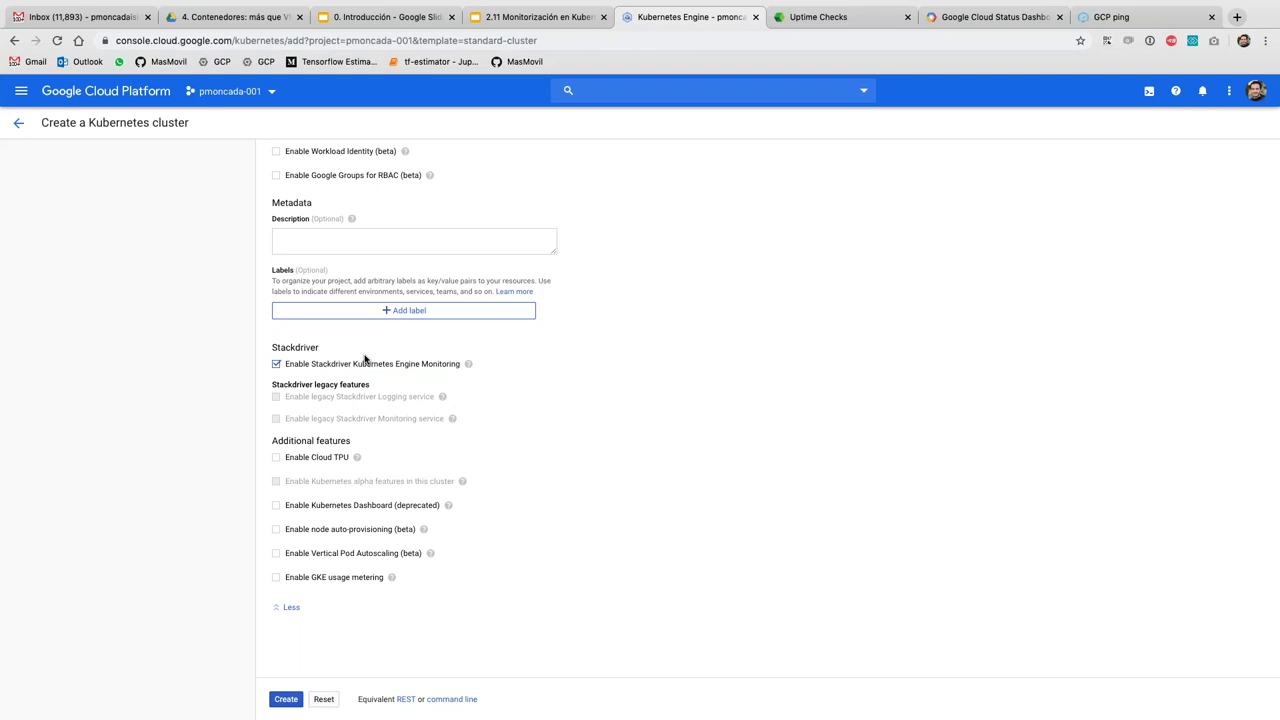
pyautogui.scroll(-1, 365, 359)
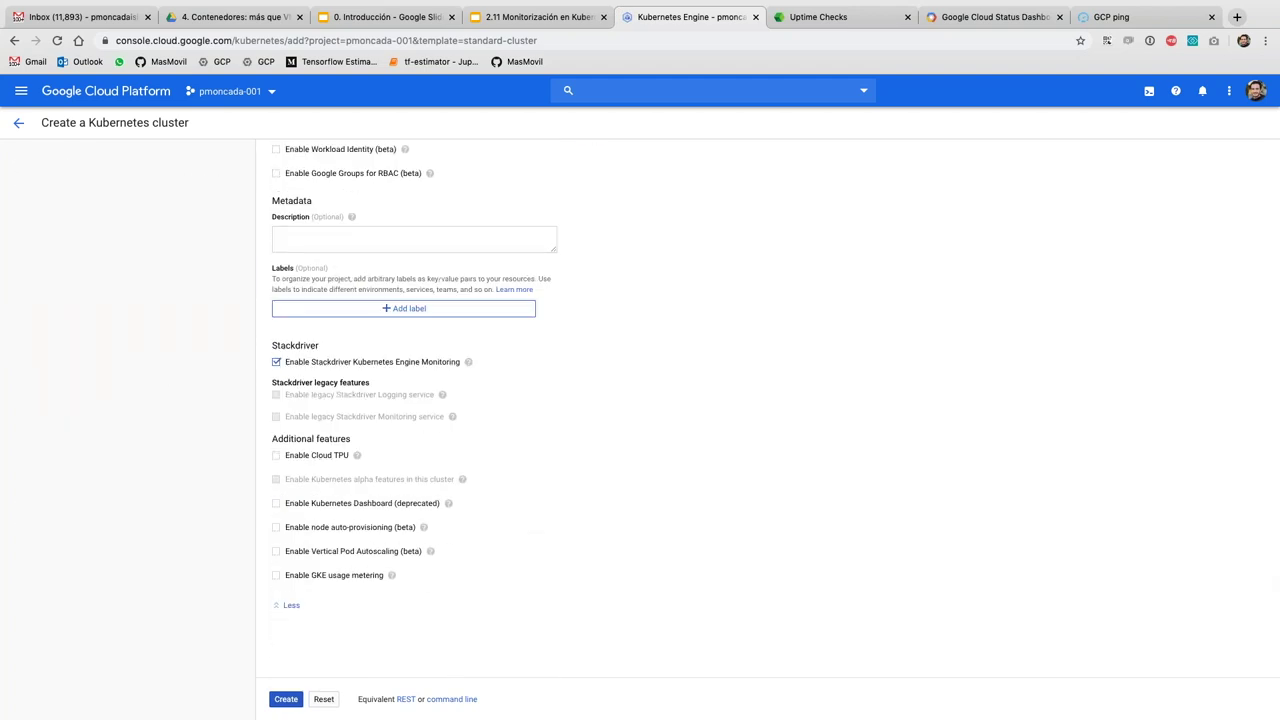
pyautogui.click(285, 699)
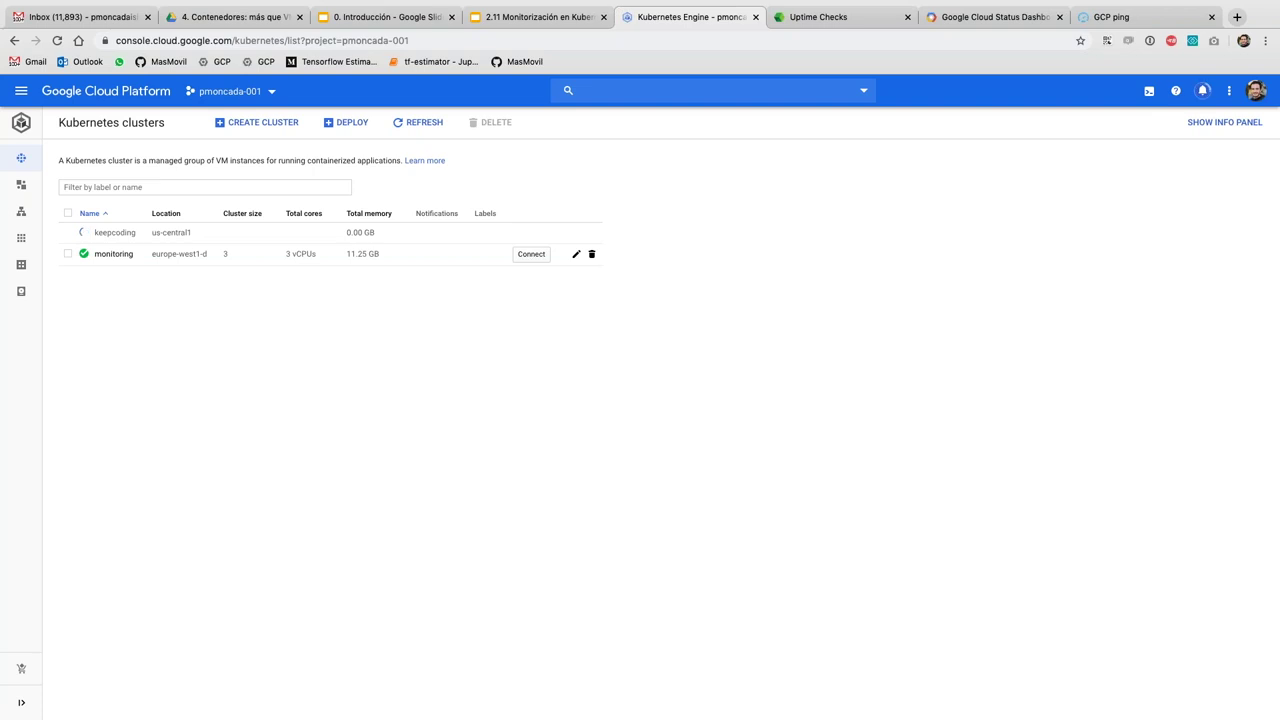
# Search the console for "log" and open the Logs Viewer
pyautogui.click(651, 91)
pyautogui.write('logs')
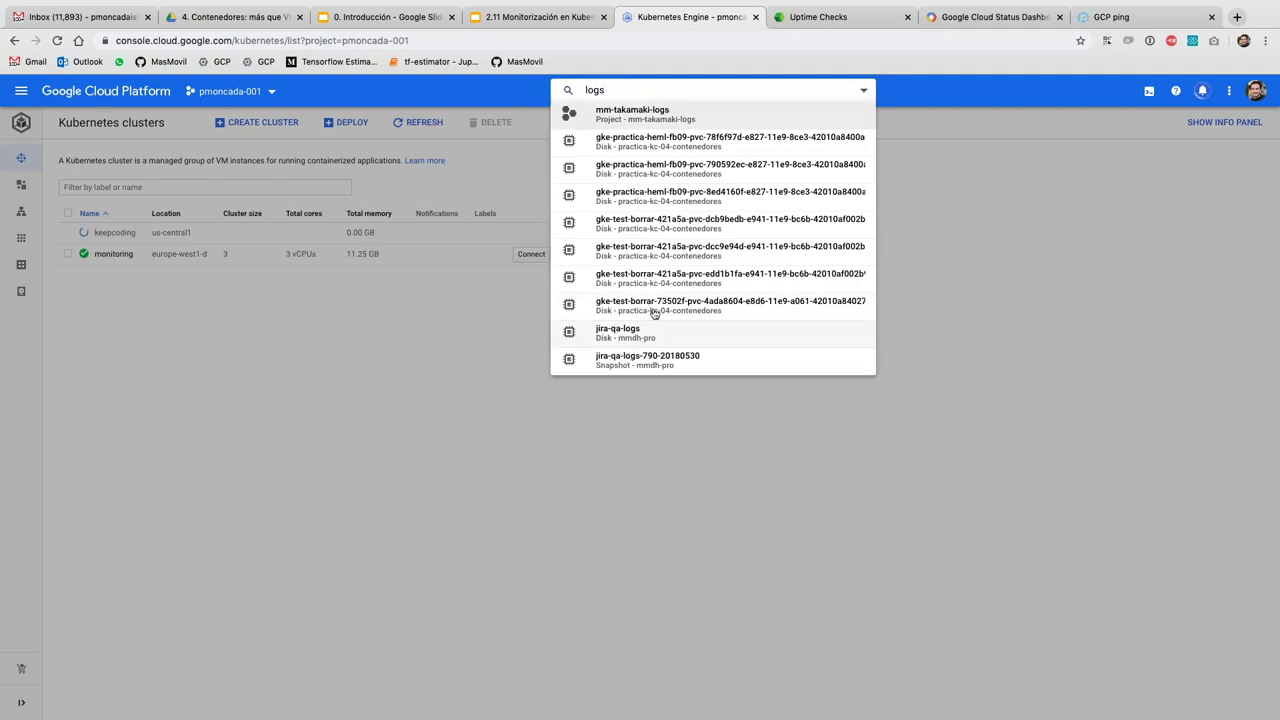
pyautogui.press('BackSpace')
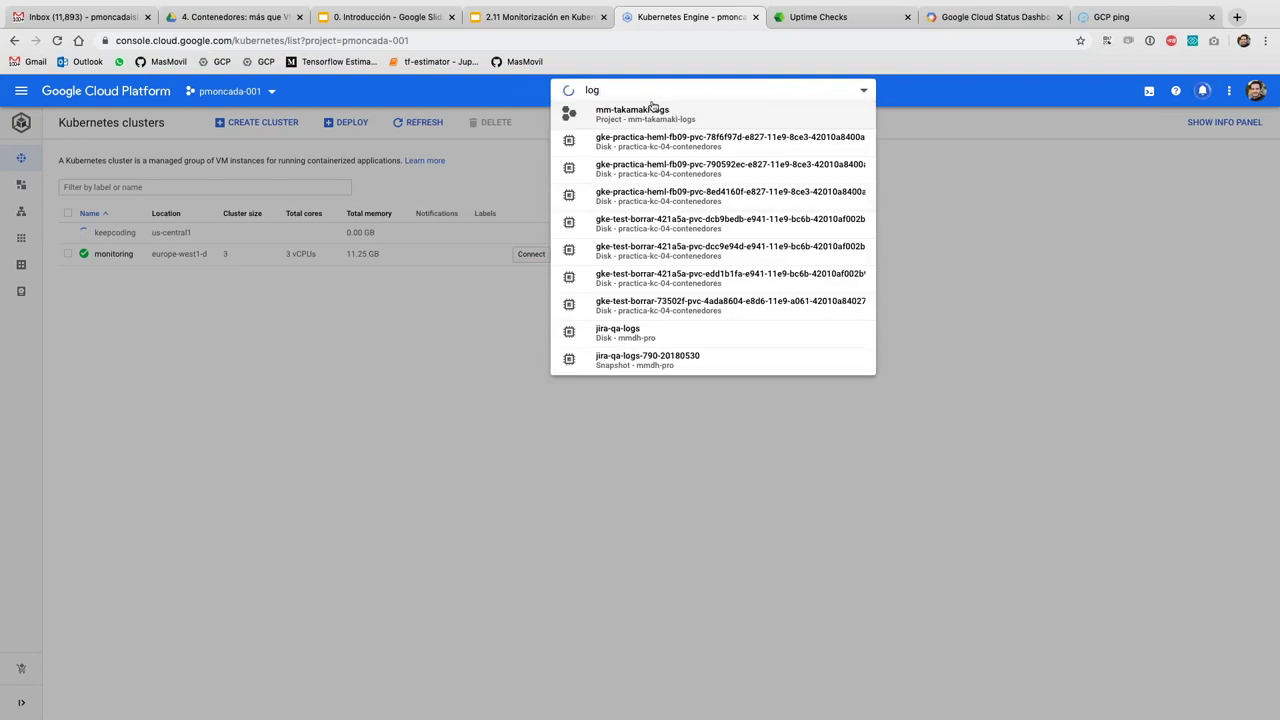
pyautogui.click(620, 354)
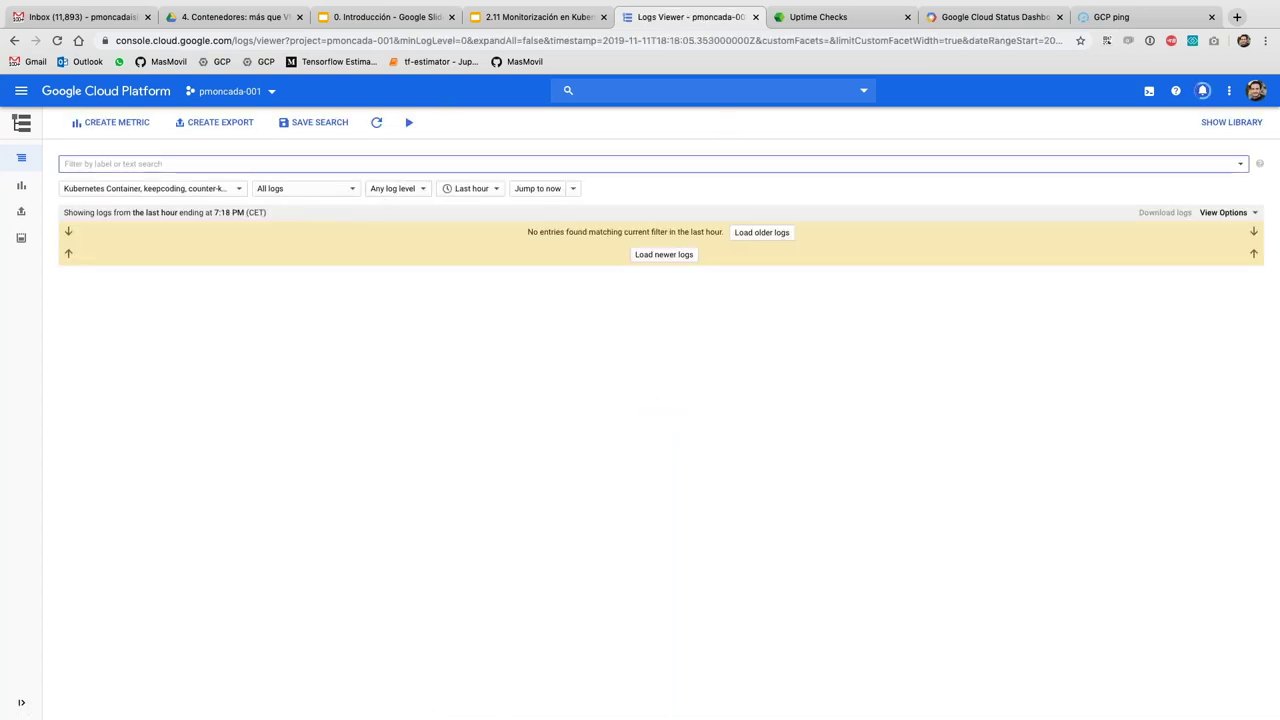
# Browse the Kubernetes Container resources of the monitoring cluster and filter the logs to namespace go-prometheus-demo, container go-prometheus-demo
pyautogui.click(180, 190)
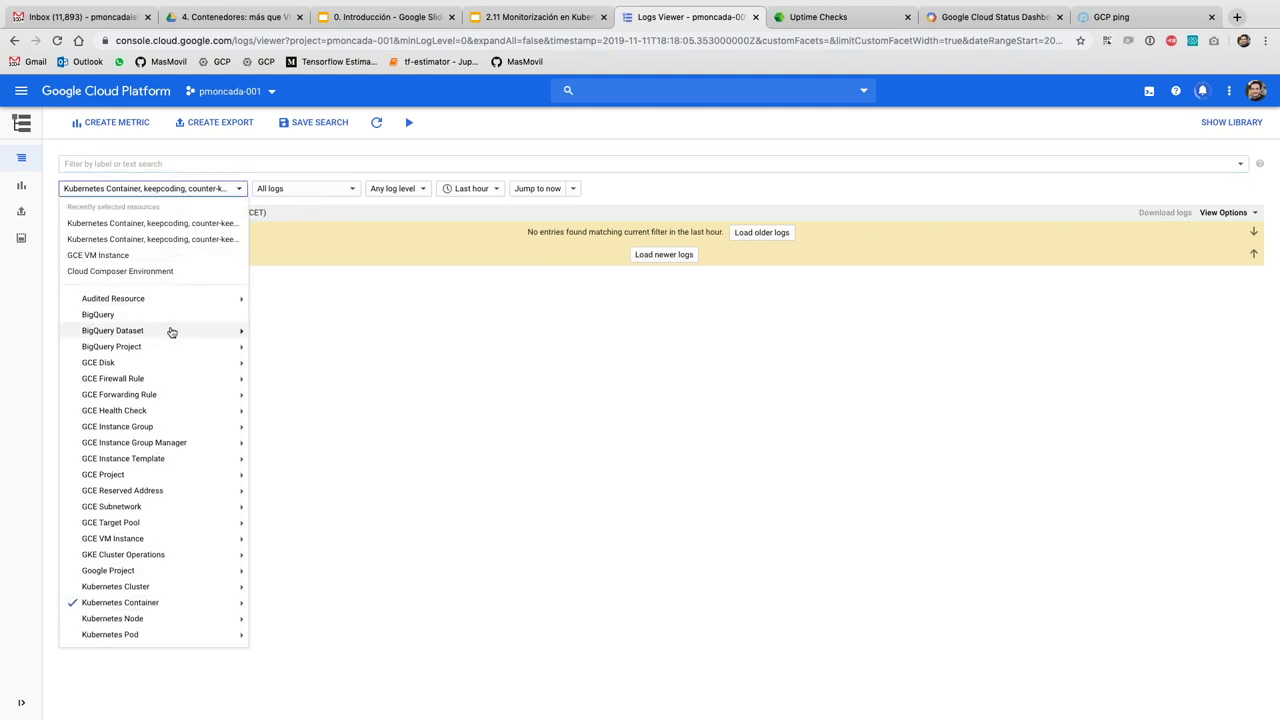
pyautogui.moveTo(166, 338)
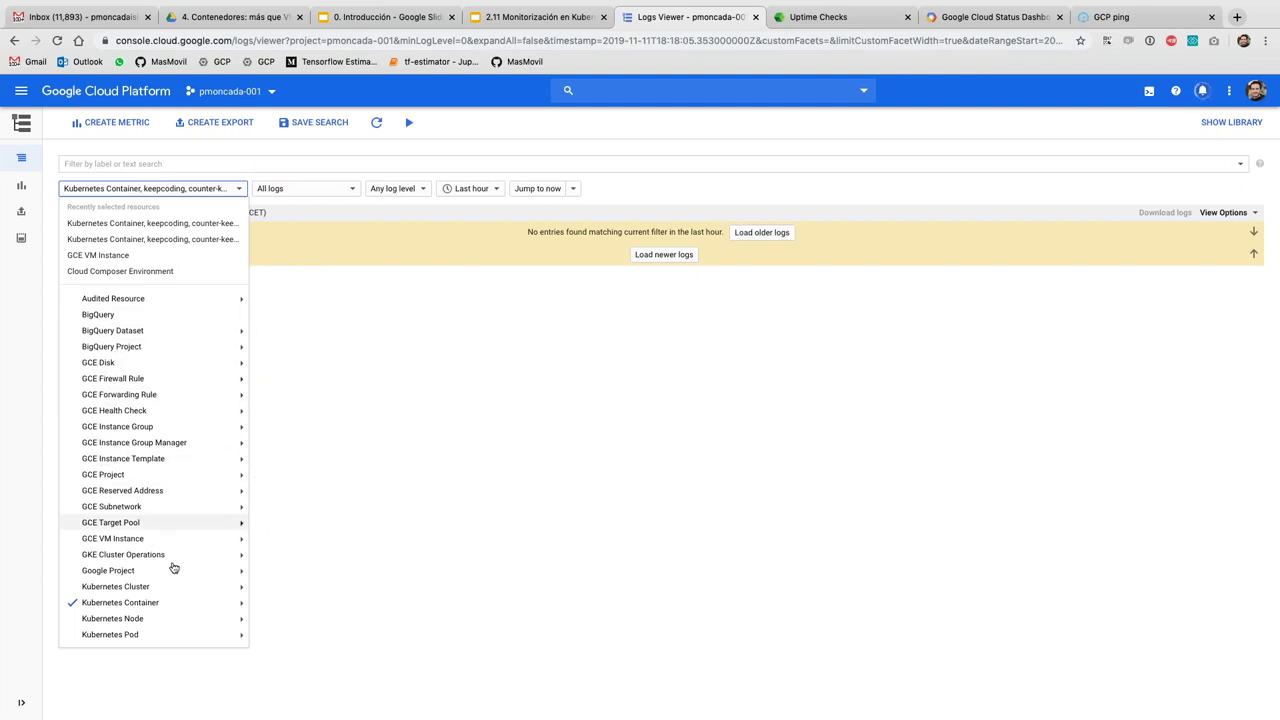
pyautogui.moveTo(143, 603)
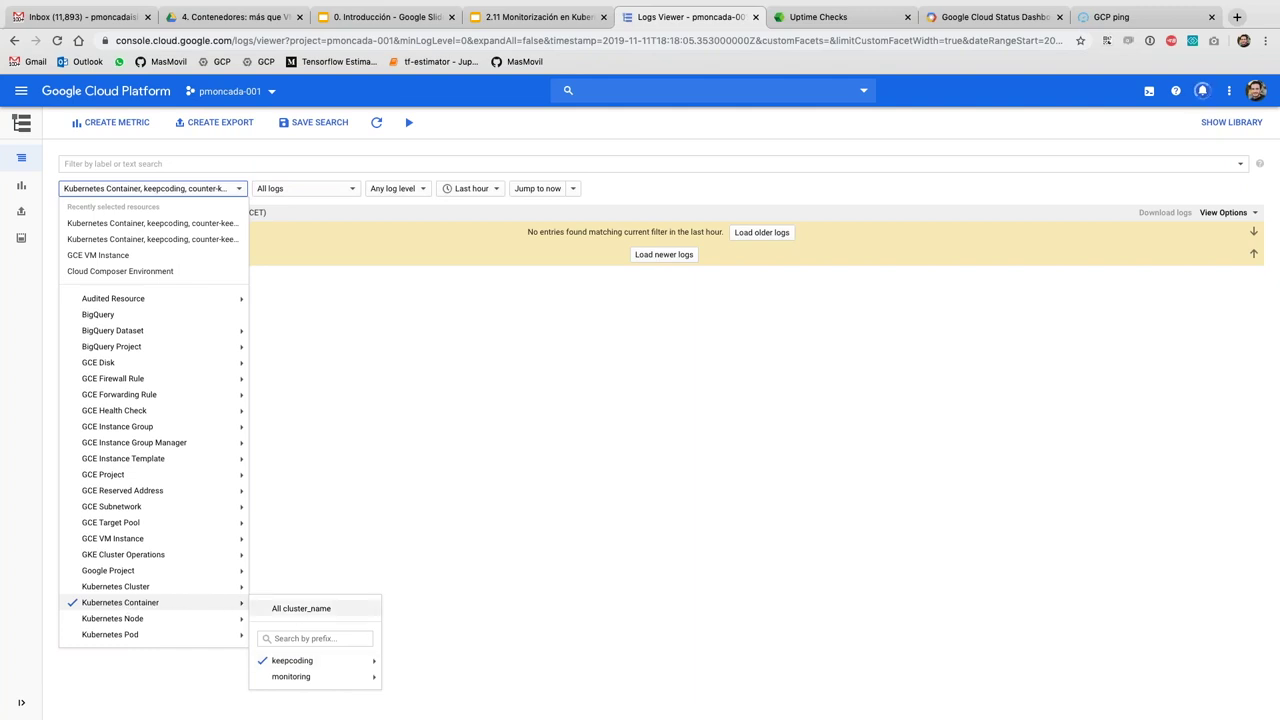
pyautogui.moveTo(305, 665)
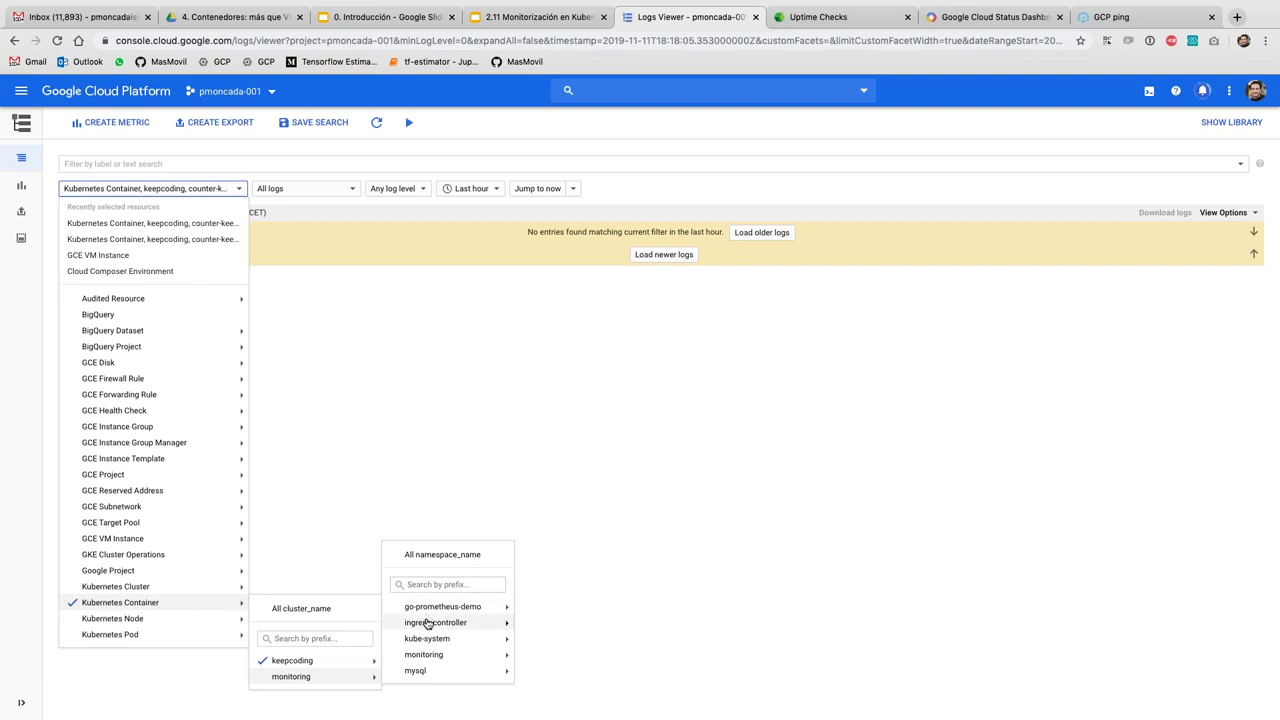
pyautogui.moveTo(428, 622)
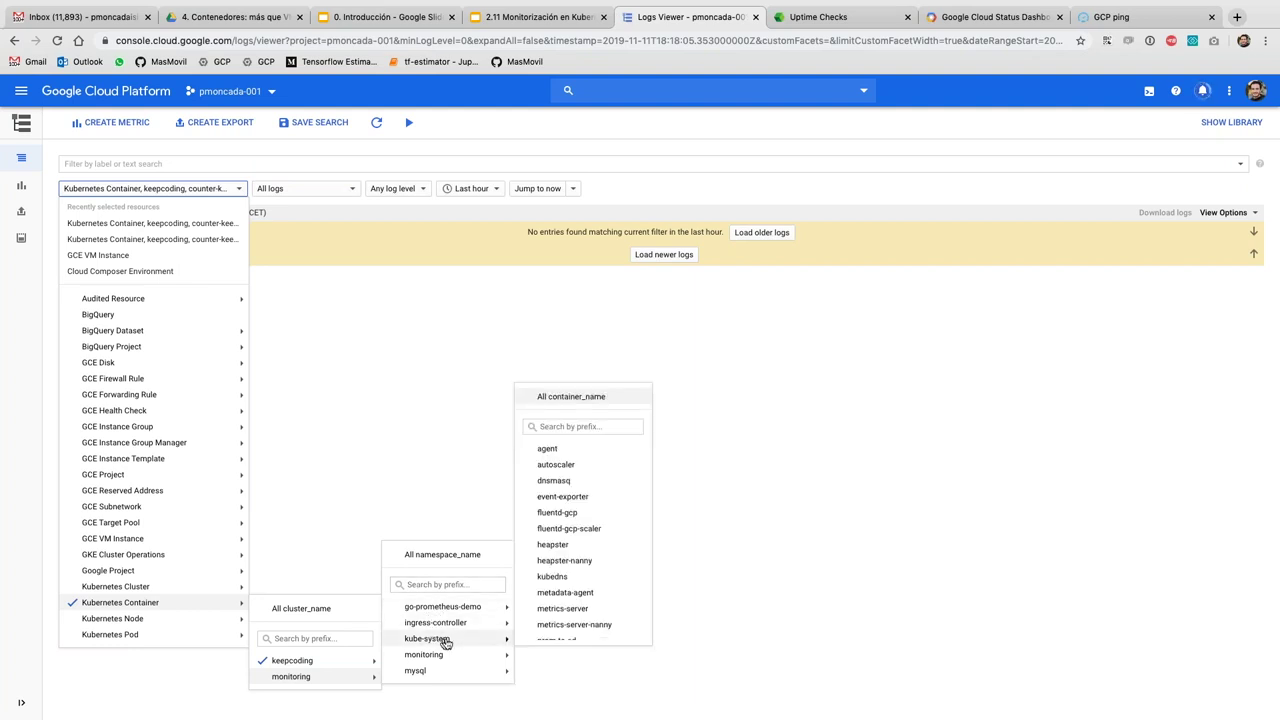
pyautogui.scroll(-1, 548, 628)
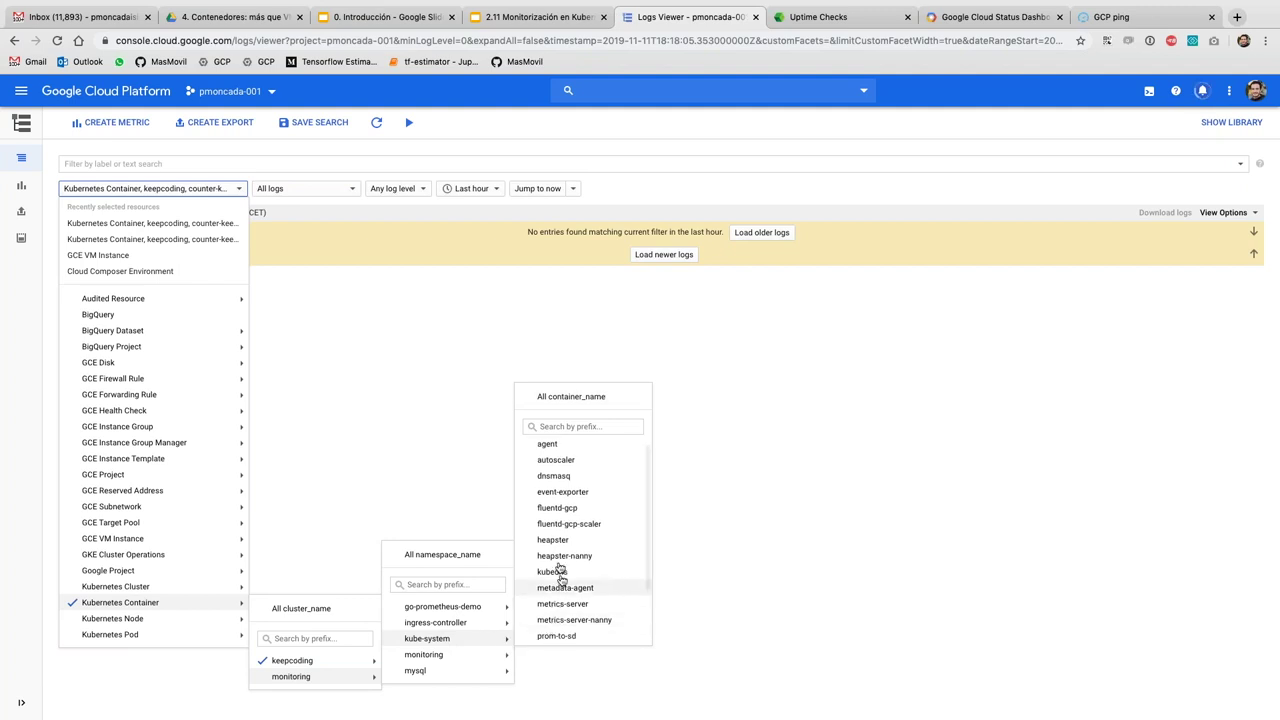
pyautogui.scroll(-3, 560, 570)
pyautogui.scroll(3, 555, 565)
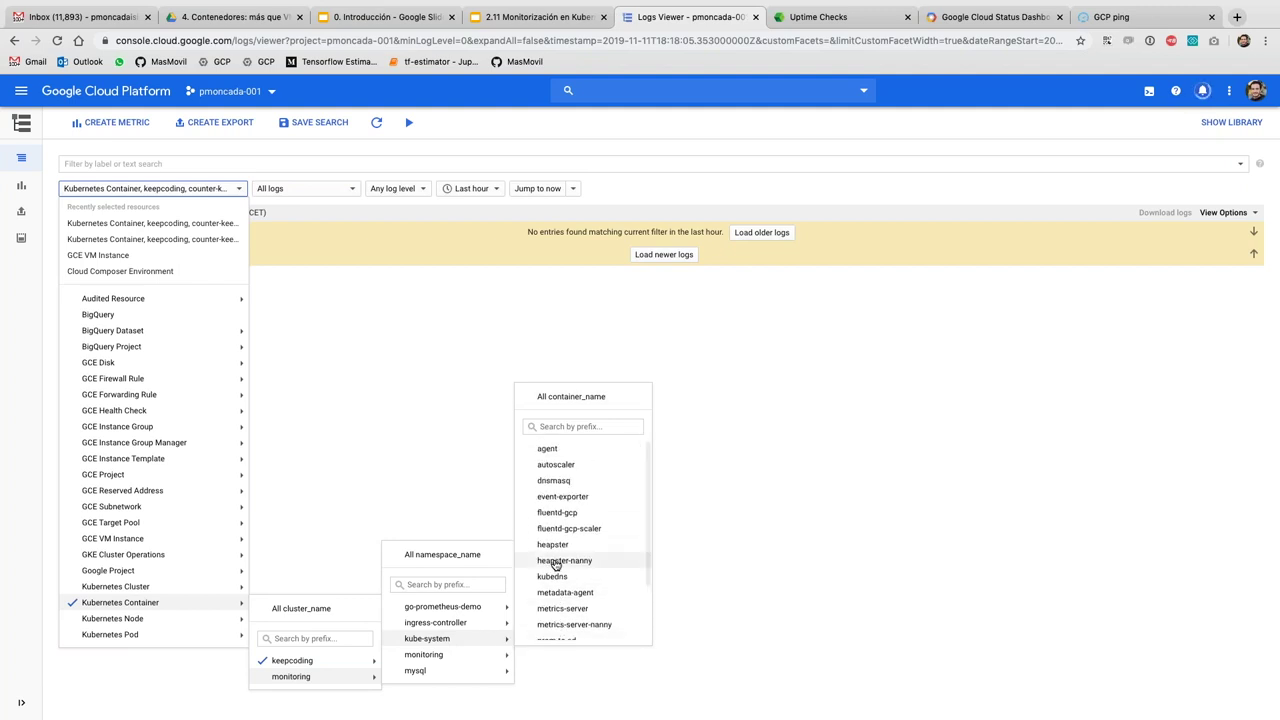
pyautogui.scroll(-2, 555, 565)
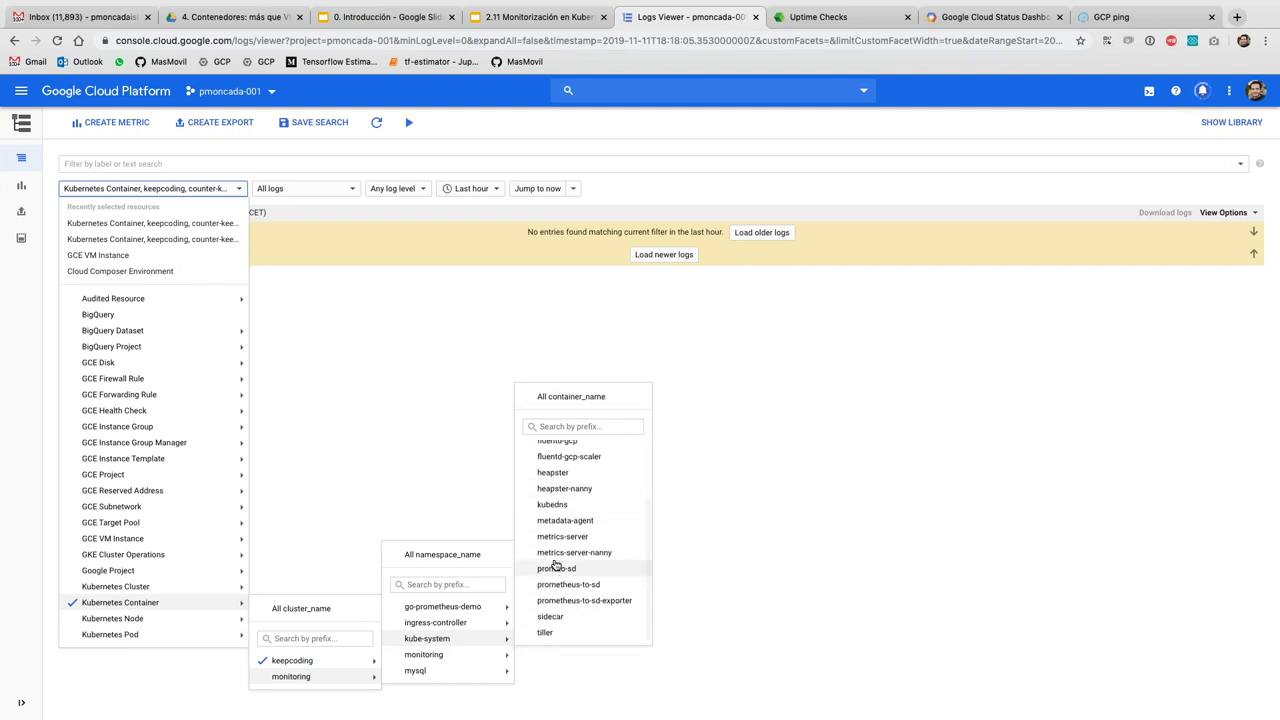
pyautogui.scroll(2, 577, 500)
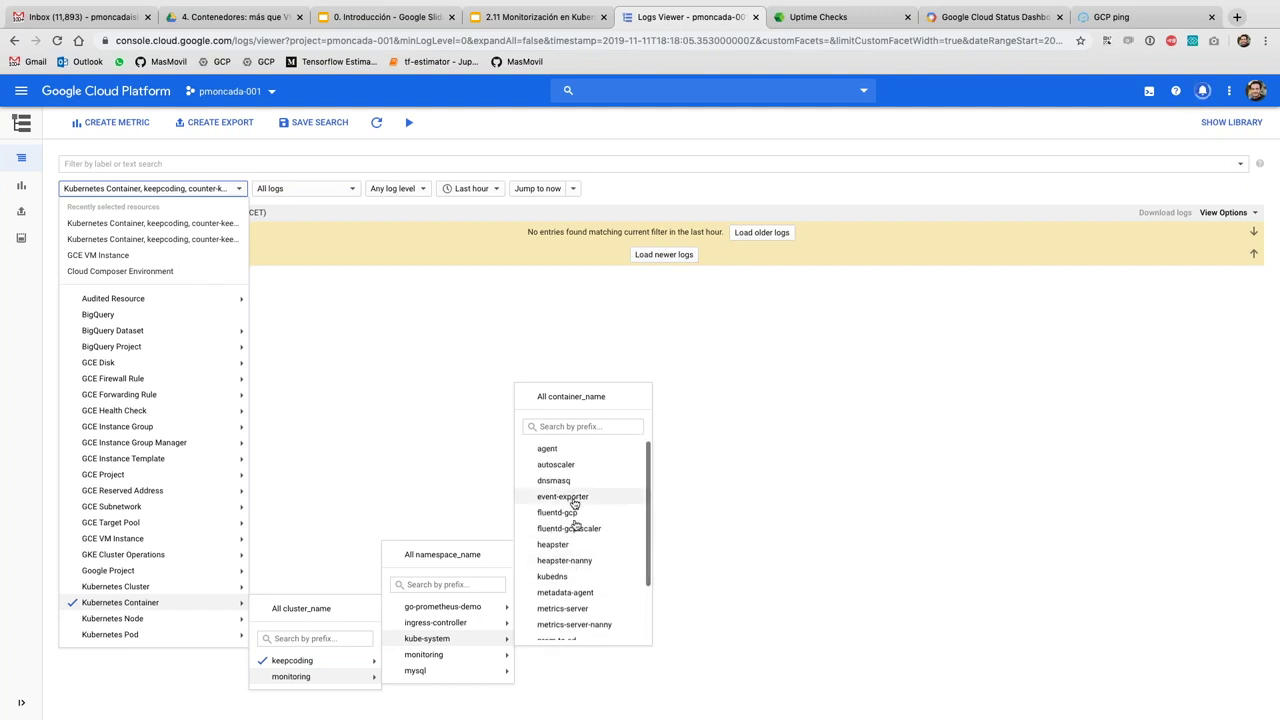
pyautogui.moveTo(506, 614)
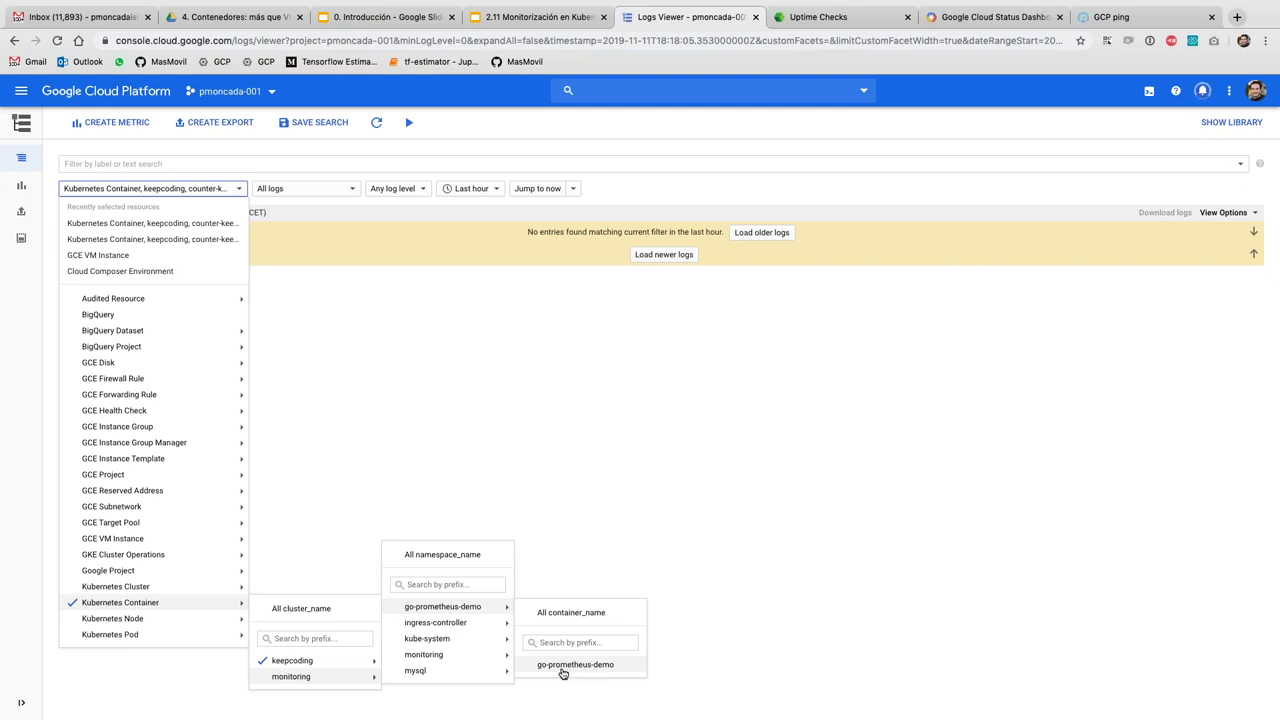
pyautogui.click(563, 672)
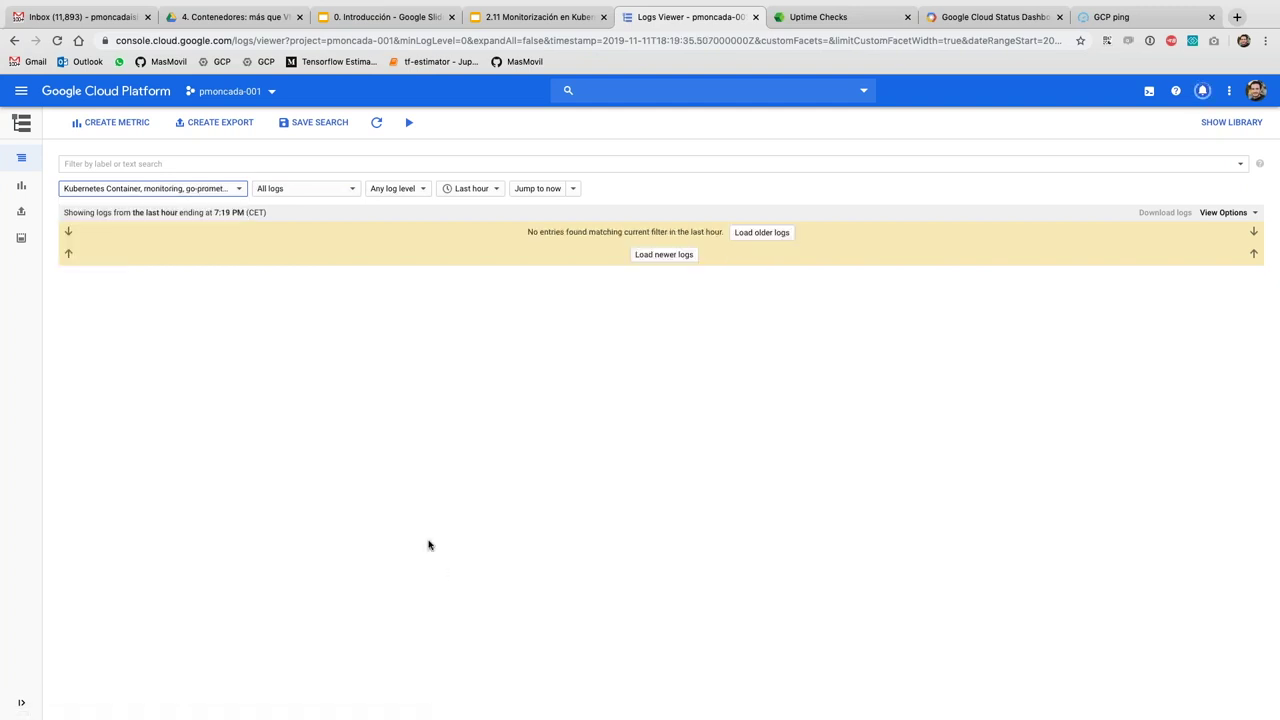
# Load older logs and expand the "Creating an Engine instance" warning entry to examine its textPayload field
pyautogui.click(771, 233)
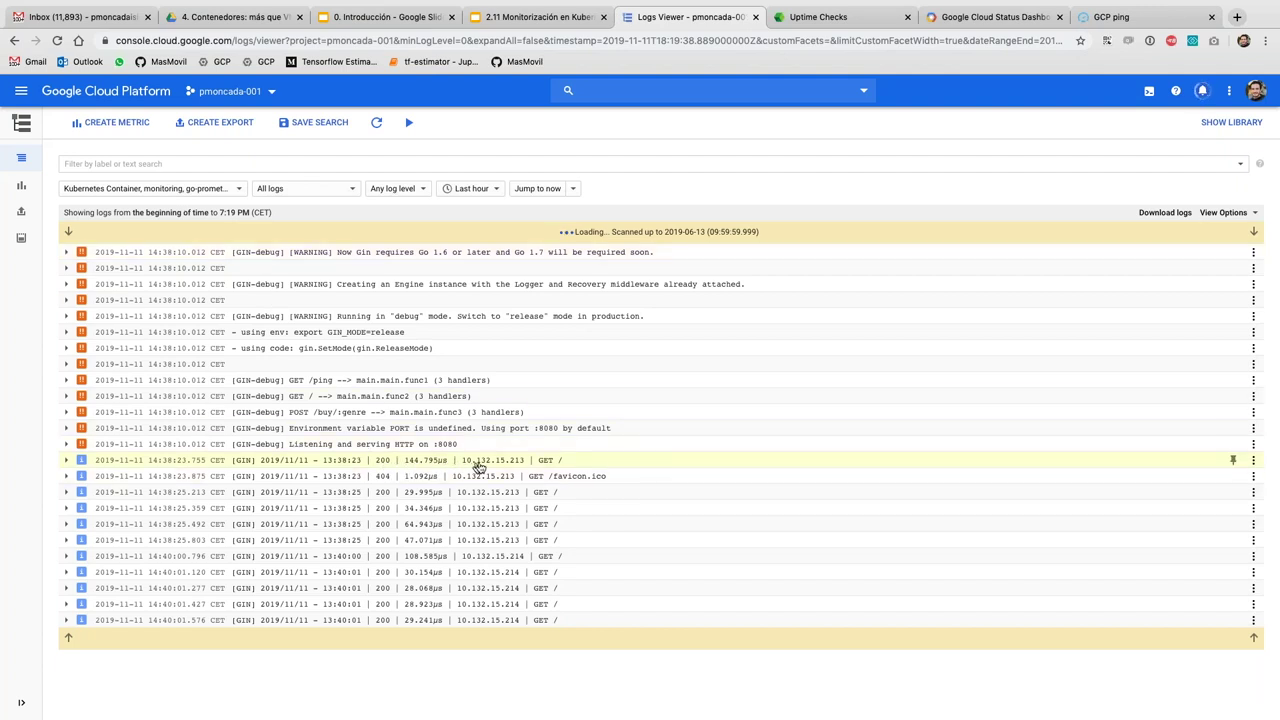
pyautogui.click(66, 285)
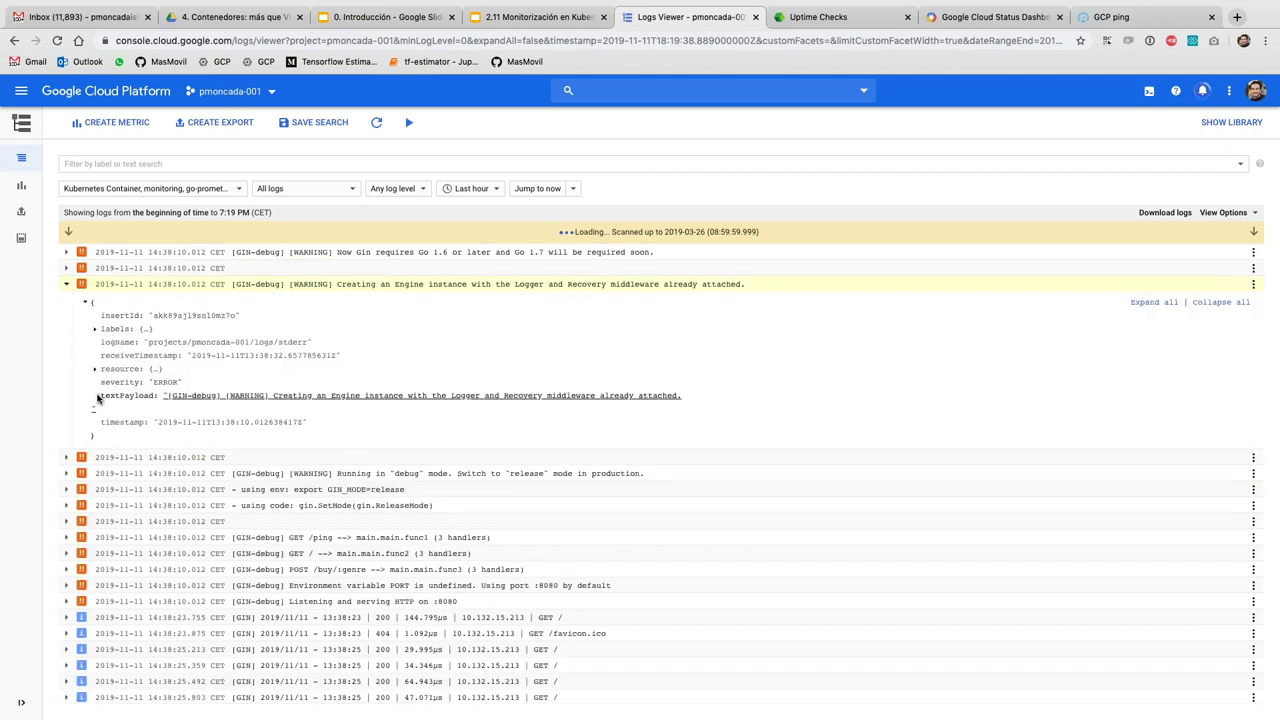
pyautogui.moveTo(101, 395); pyautogui.dragTo(160, 395)
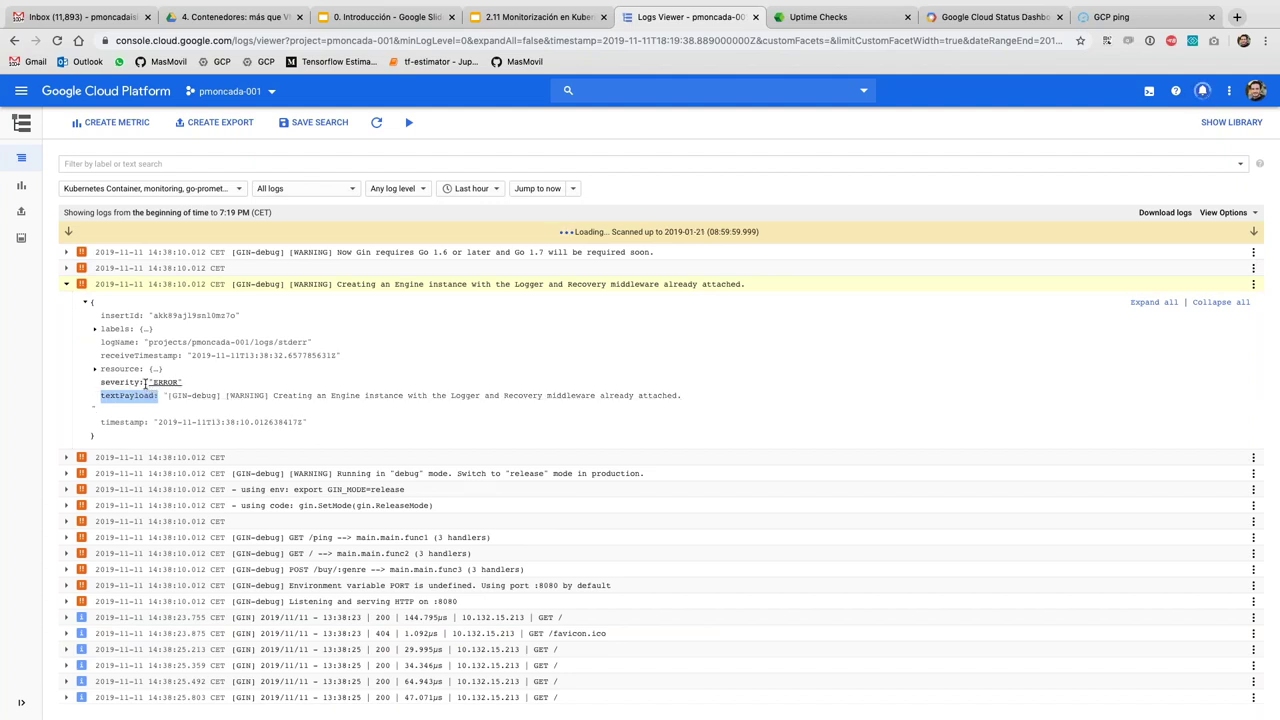
pyautogui.click(135, 389)
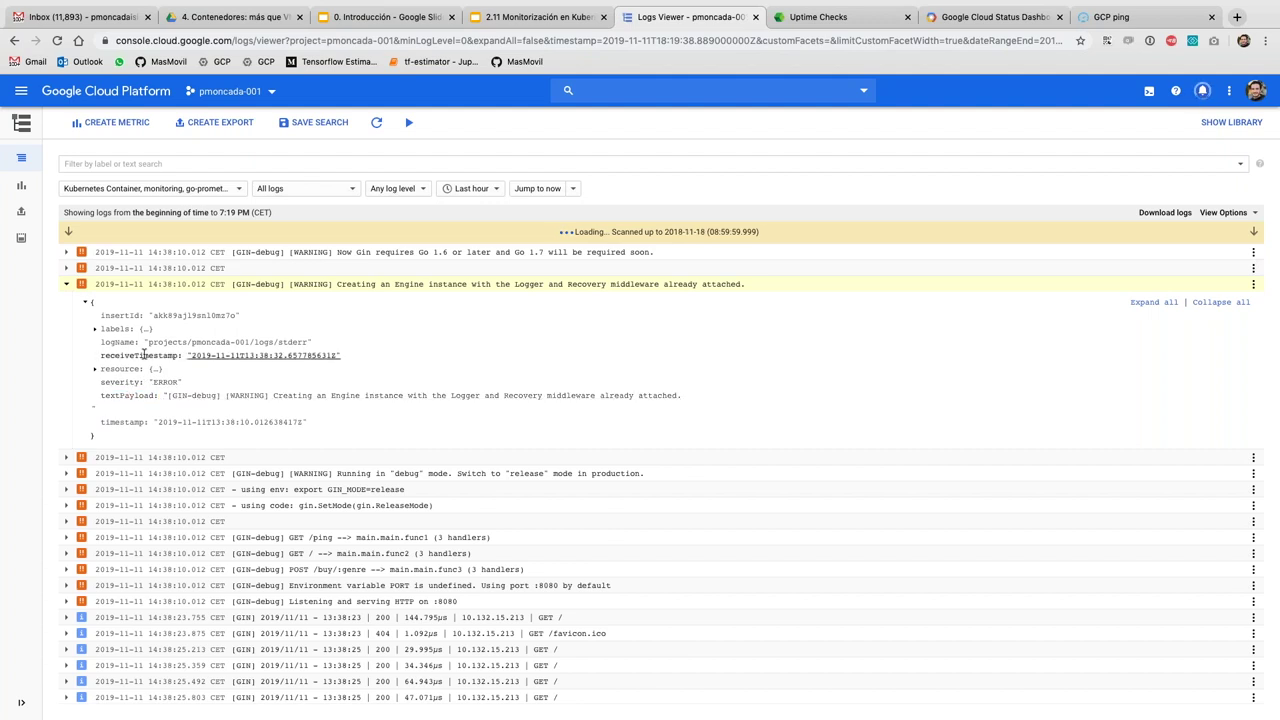
# Expand the entry's labels, show only entries matching k8s-pod/app "go-prometheus-demo", and highlight the resulting filter line
pyautogui.click(96, 329)
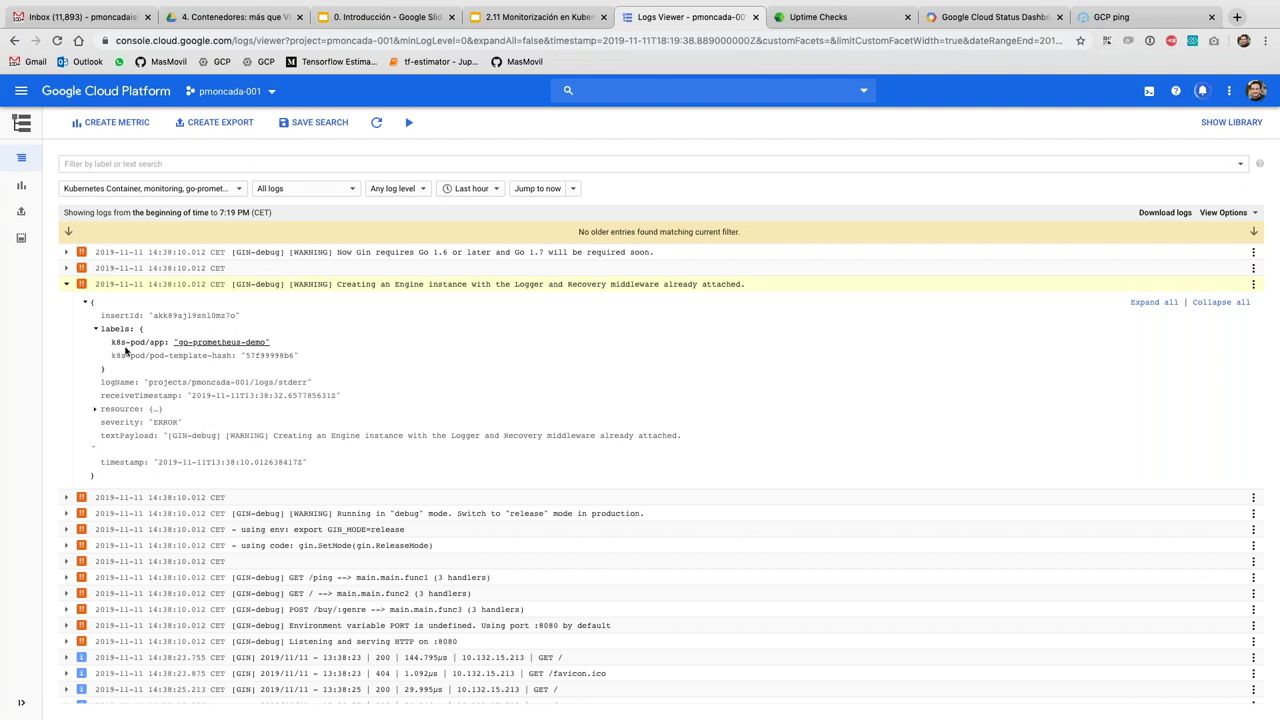
pyautogui.click(205, 343)
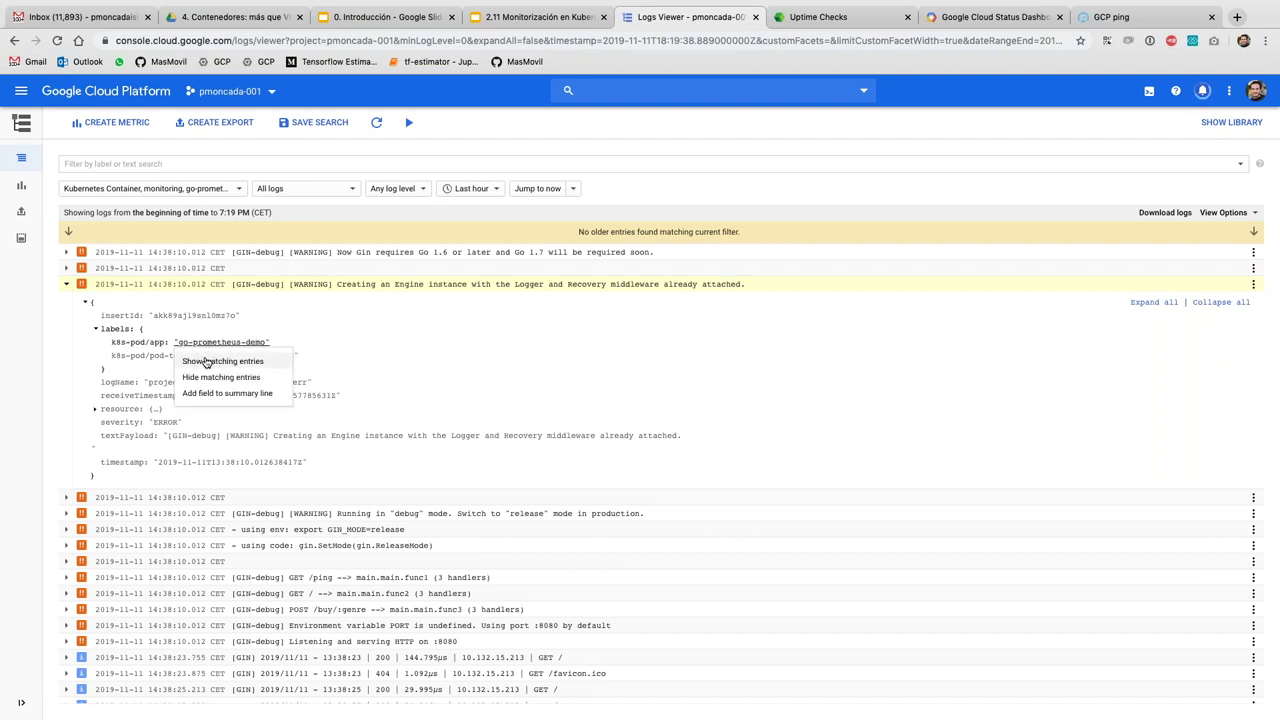
pyautogui.click(206, 361)
pyautogui.moveTo(280, 204); pyautogui.dragTo(59, 206)
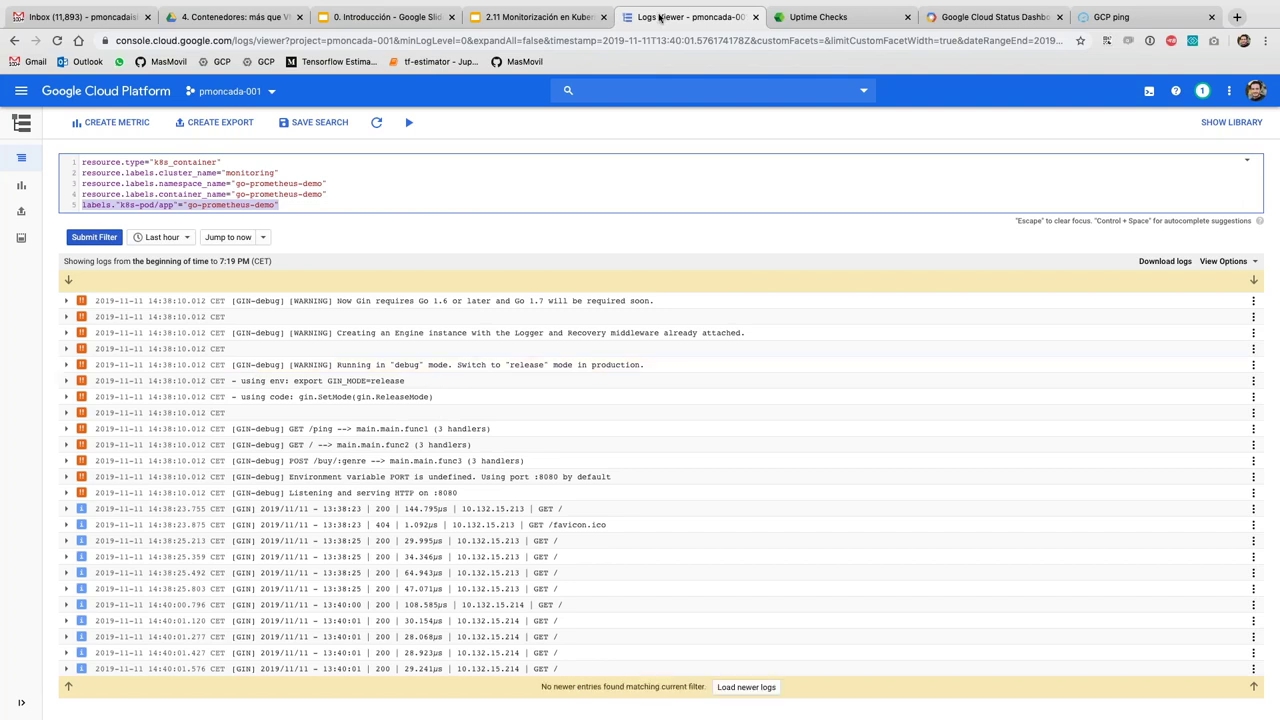
# Switch to the "2.11 Monitorización en Kubernetes" presentation in Google Slides and present it from slide 17, on the LogEntry structure
pyautogui.click(385, 17)
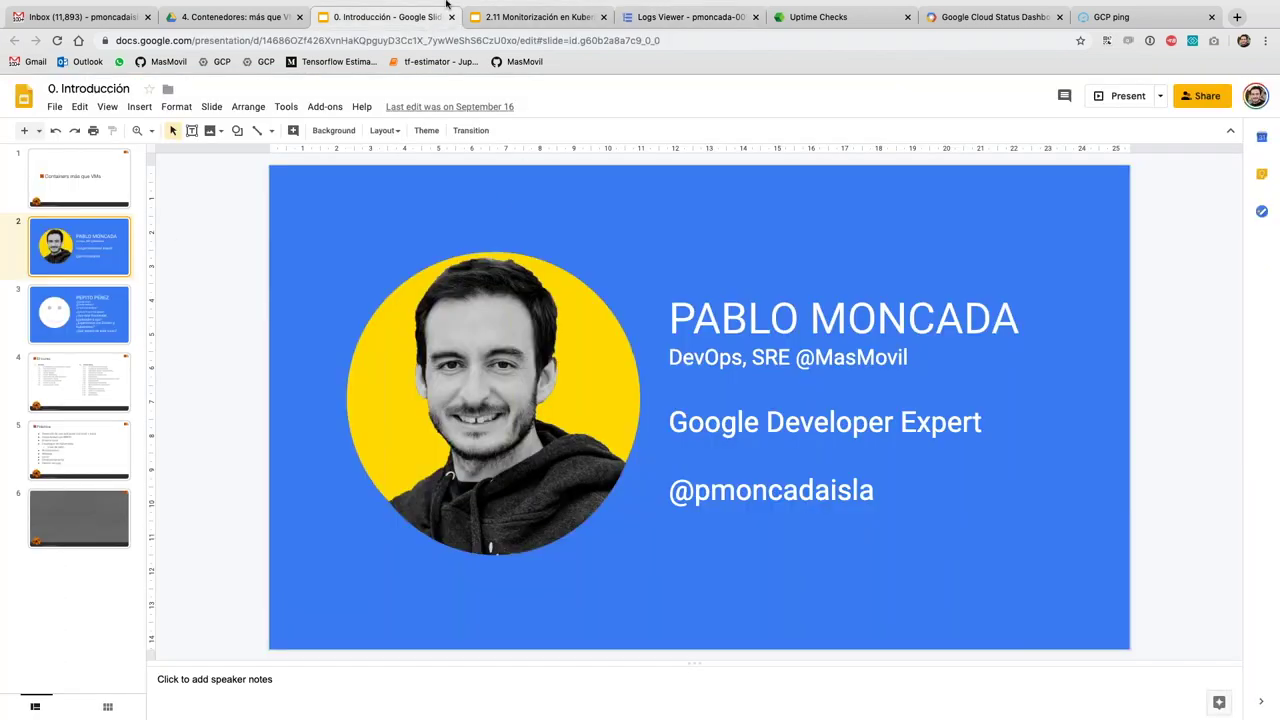
pyautogui.click(540, 17)
pyautogui.scroll(-1, 65, 595)
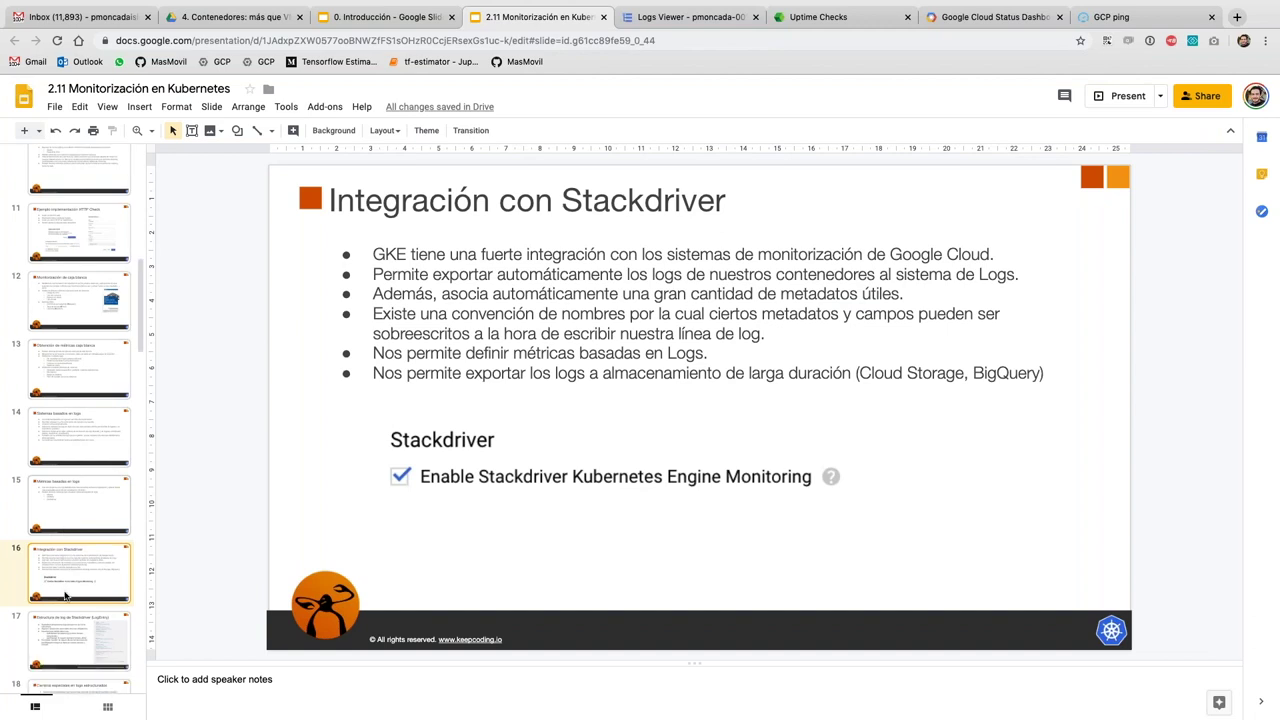
pyautogui.click(85, 357)
pyautogui.click(74, 438)
pyautogui.click(60, 507)
pyautogui.click(57, 568)
pyautogui.click(56, 618)
pyautogui.scroll(-1, 56, 620)
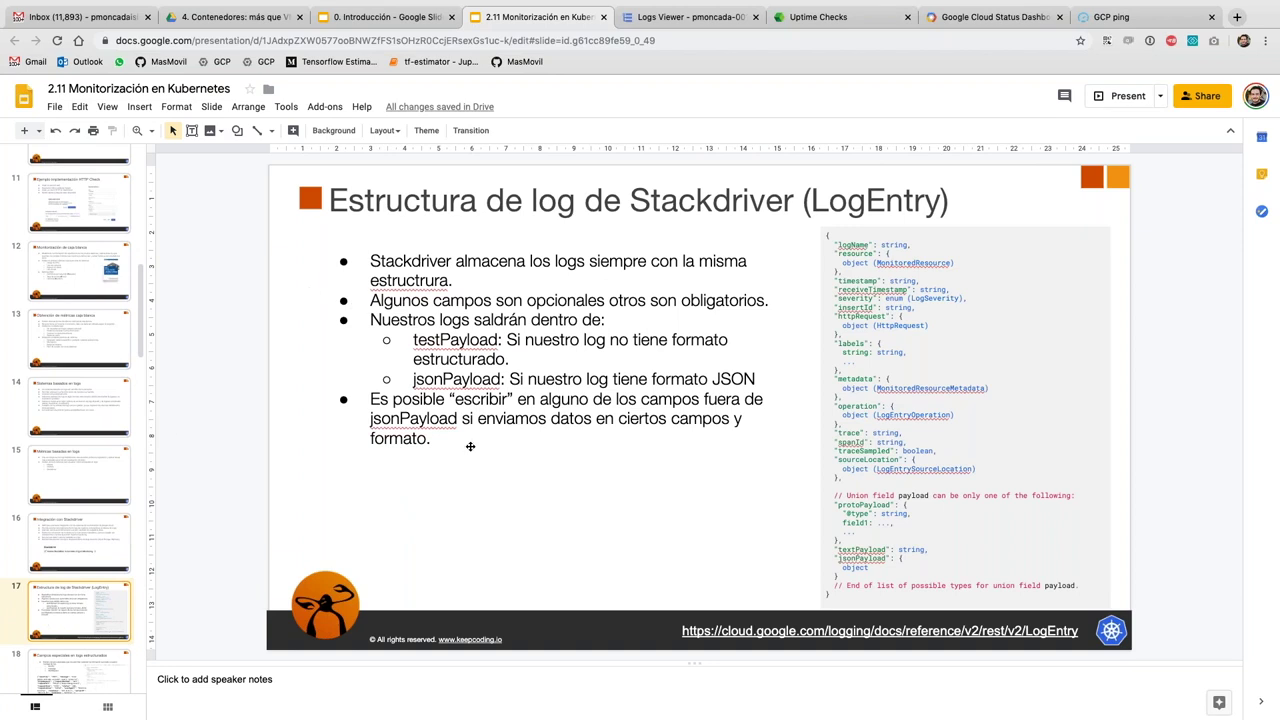
pyautogui.click(1124, 96)
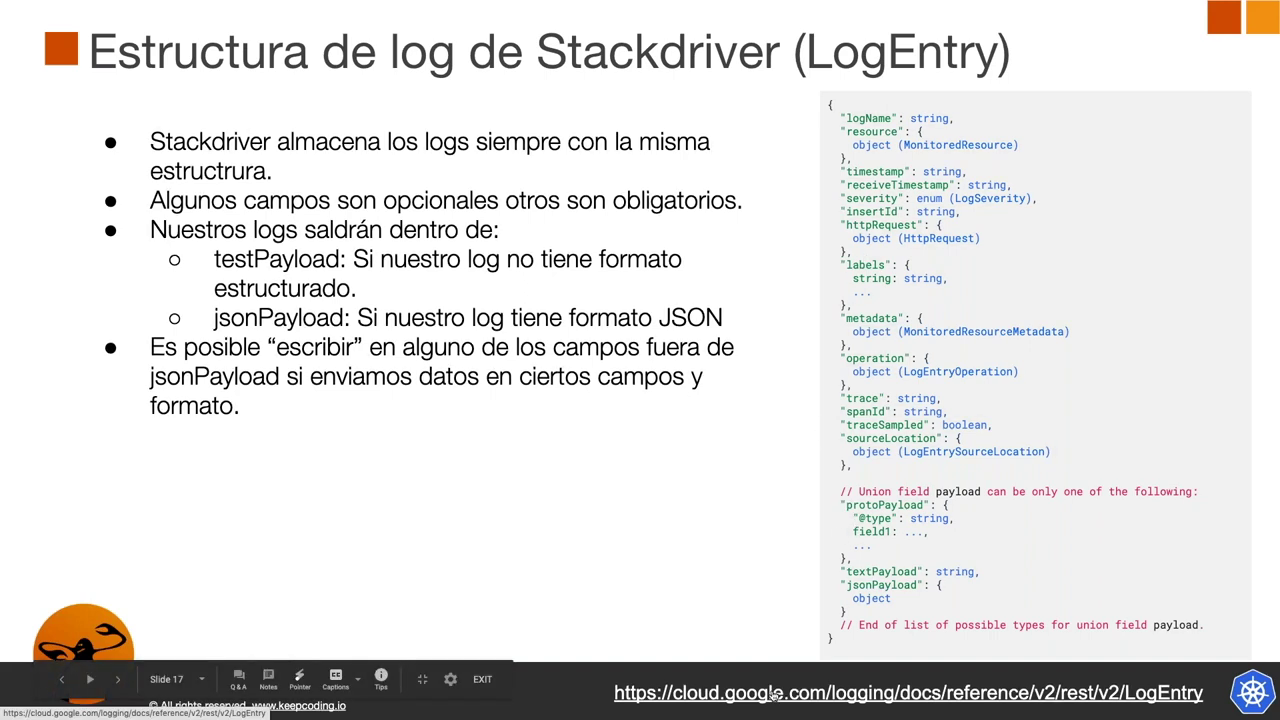
# Open the LogEntry reference linked on the slide and examine its JSON representation
pyautogui.click(908, 692)
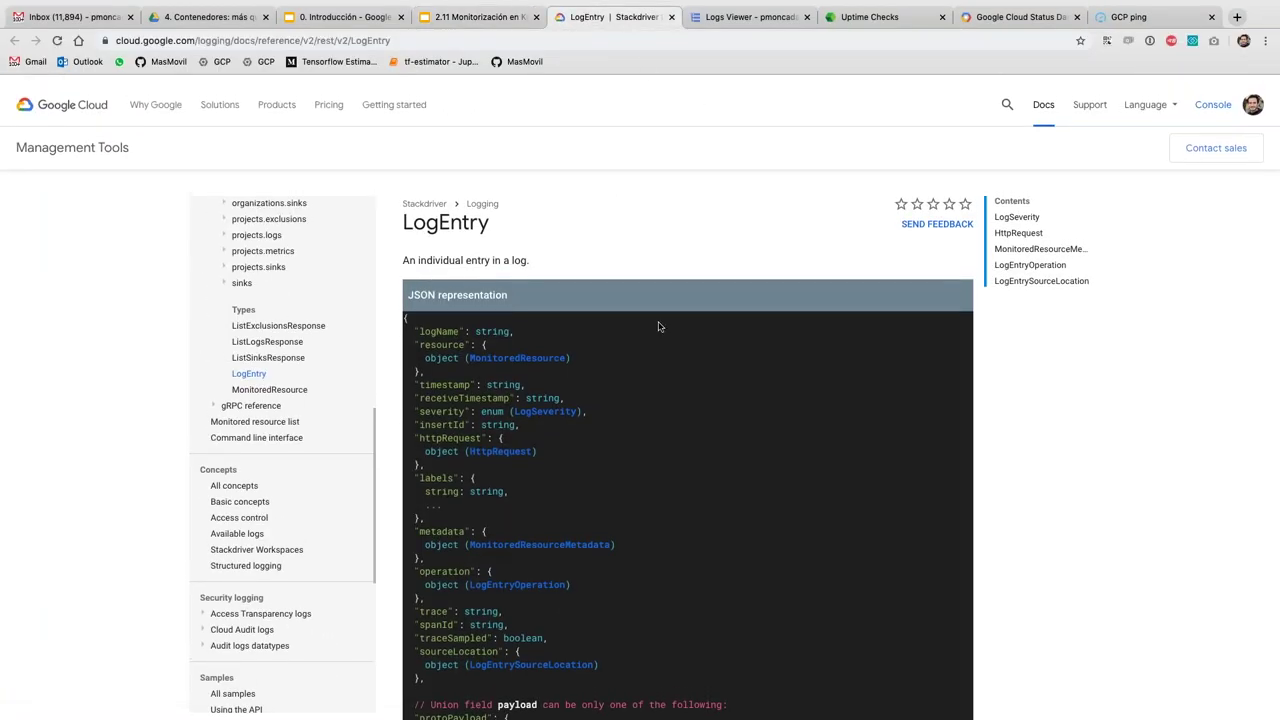
pyautogui.scroll(-1, 585, 273)
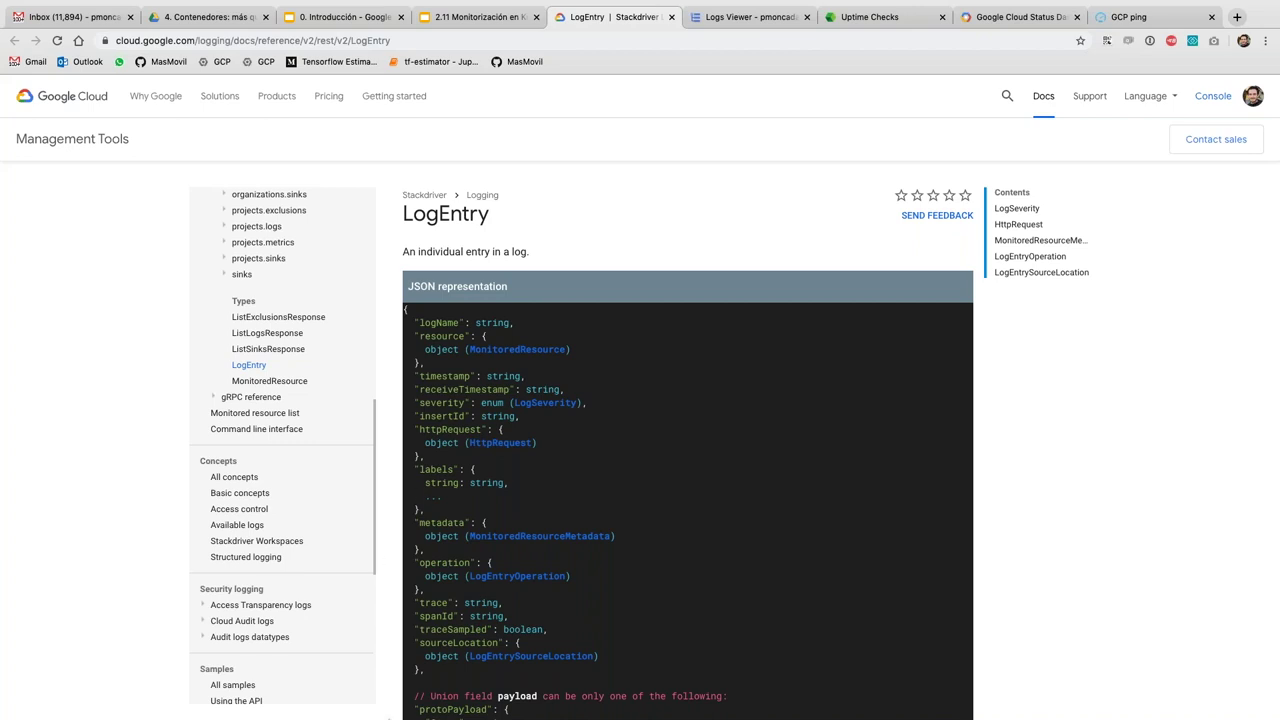
pyautogui.scroll(-3, 455, 602)
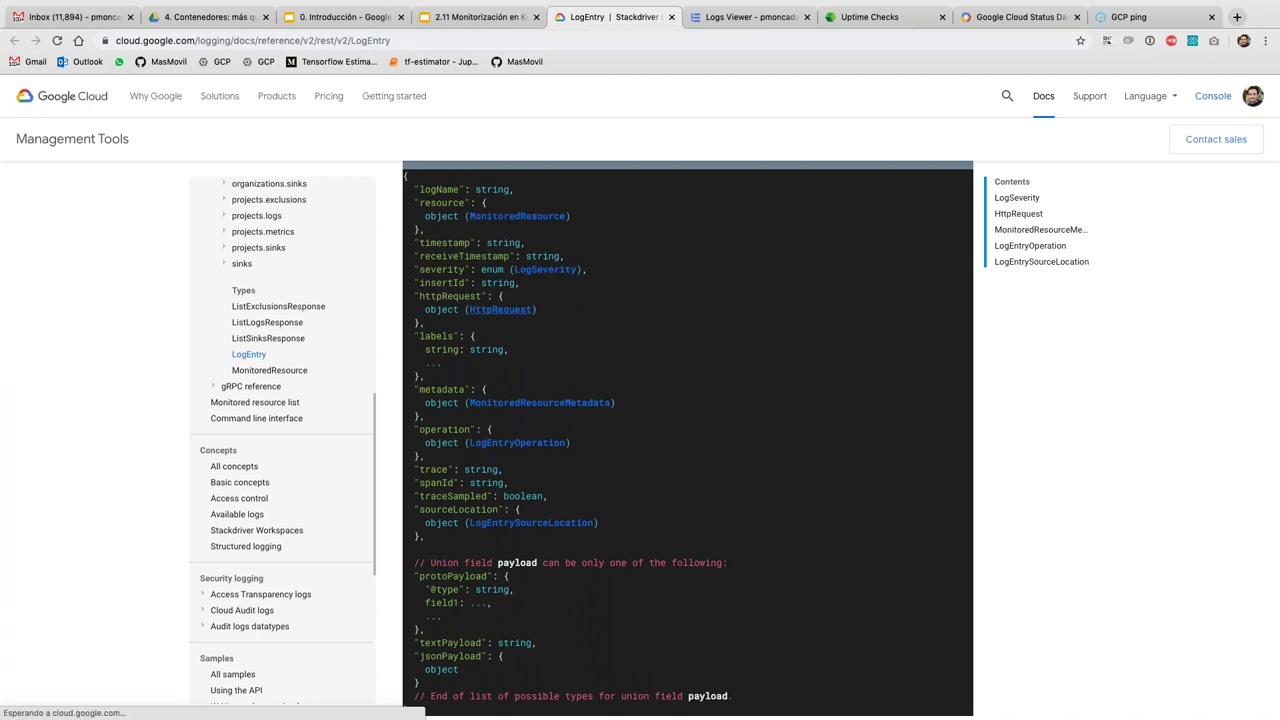
# Look up the HttpRequest object's fields in the reference and return to the LogEntry JSON representation
pyautogui.click(504, 310)
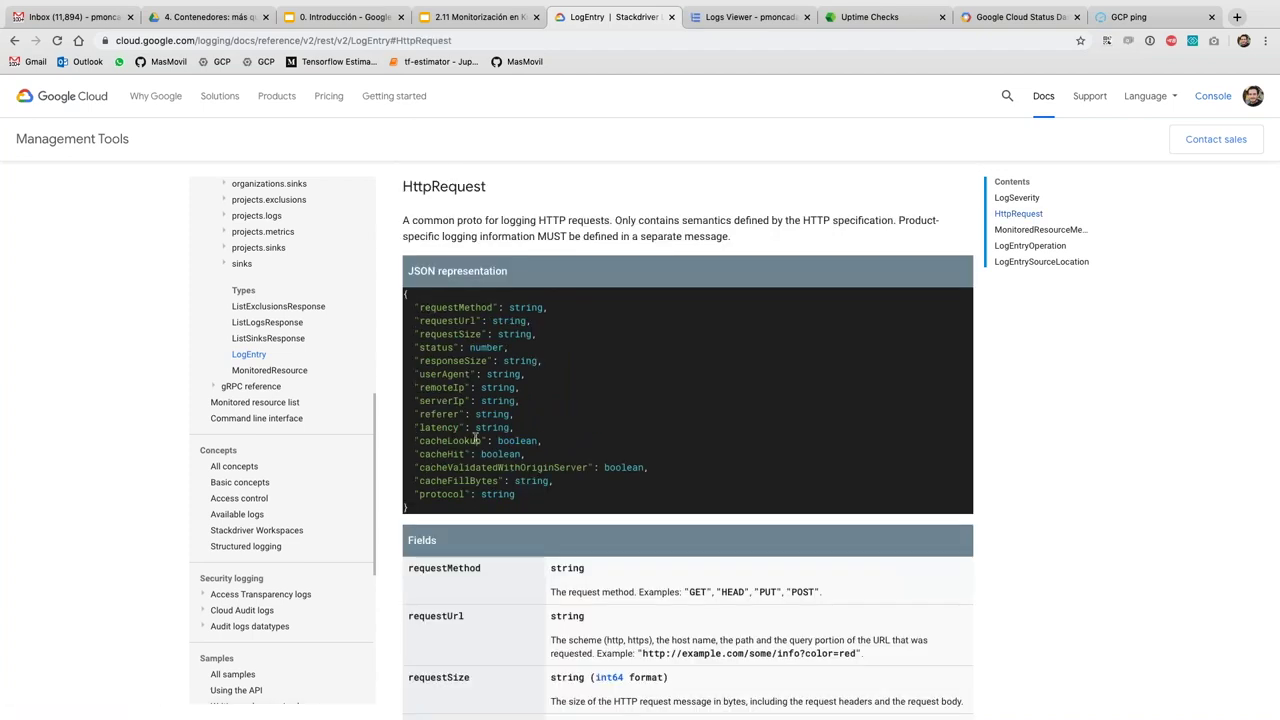
pyautogui.scroll(-5, 476, 440)
pyautogui.scroll(6, 473, 341)
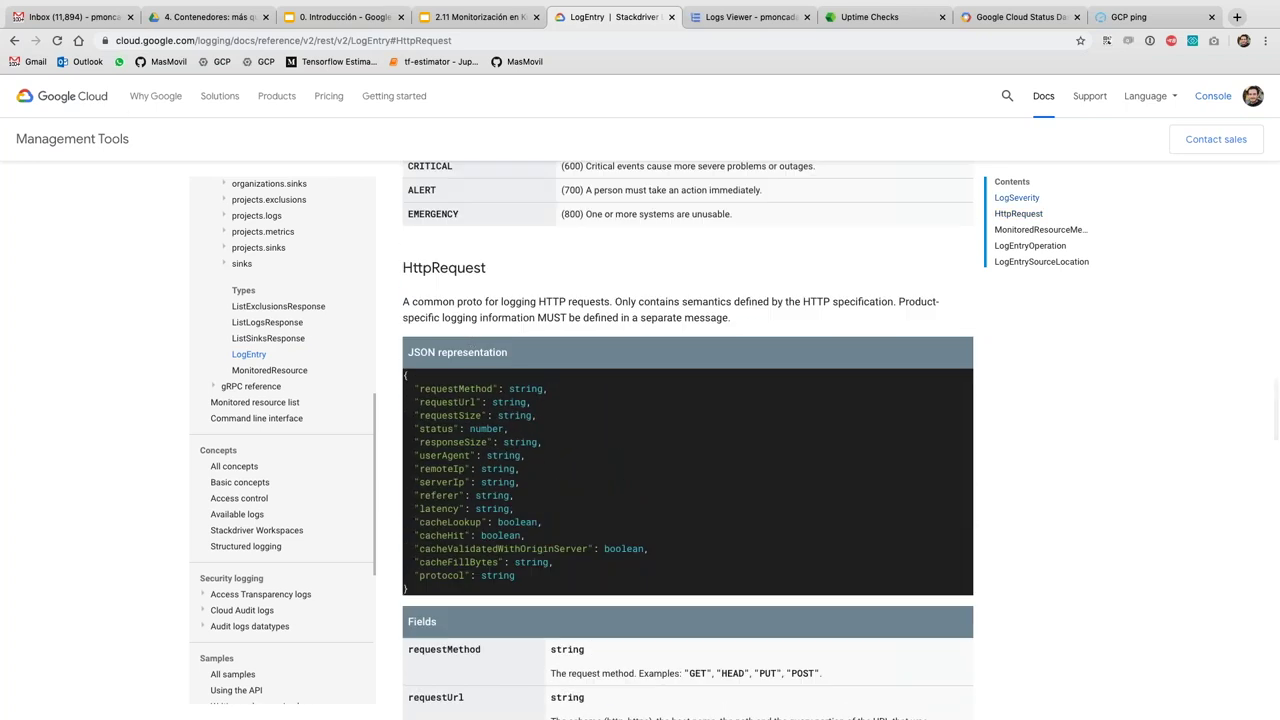
pyautogui.click(14, 40)
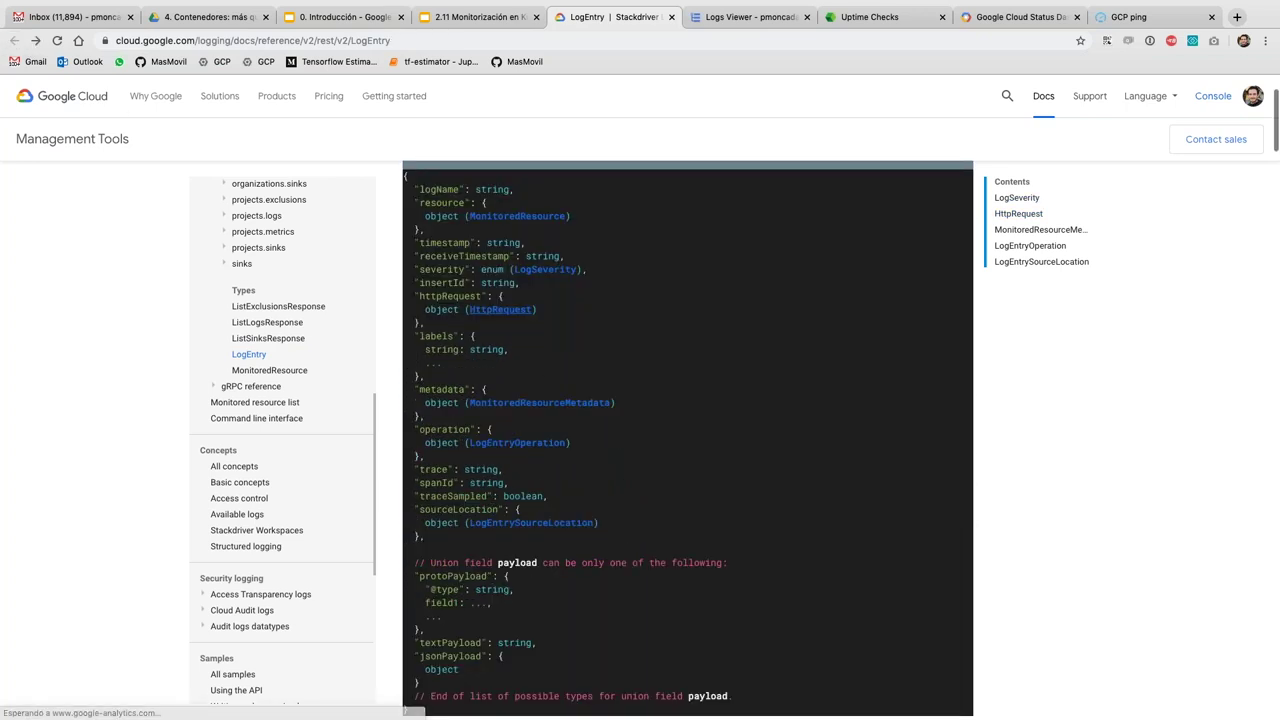
# Return to the presentation's slide on the LogEntry structure and review where text and JSON payloads are stored
pyautogui.click(470, 17)
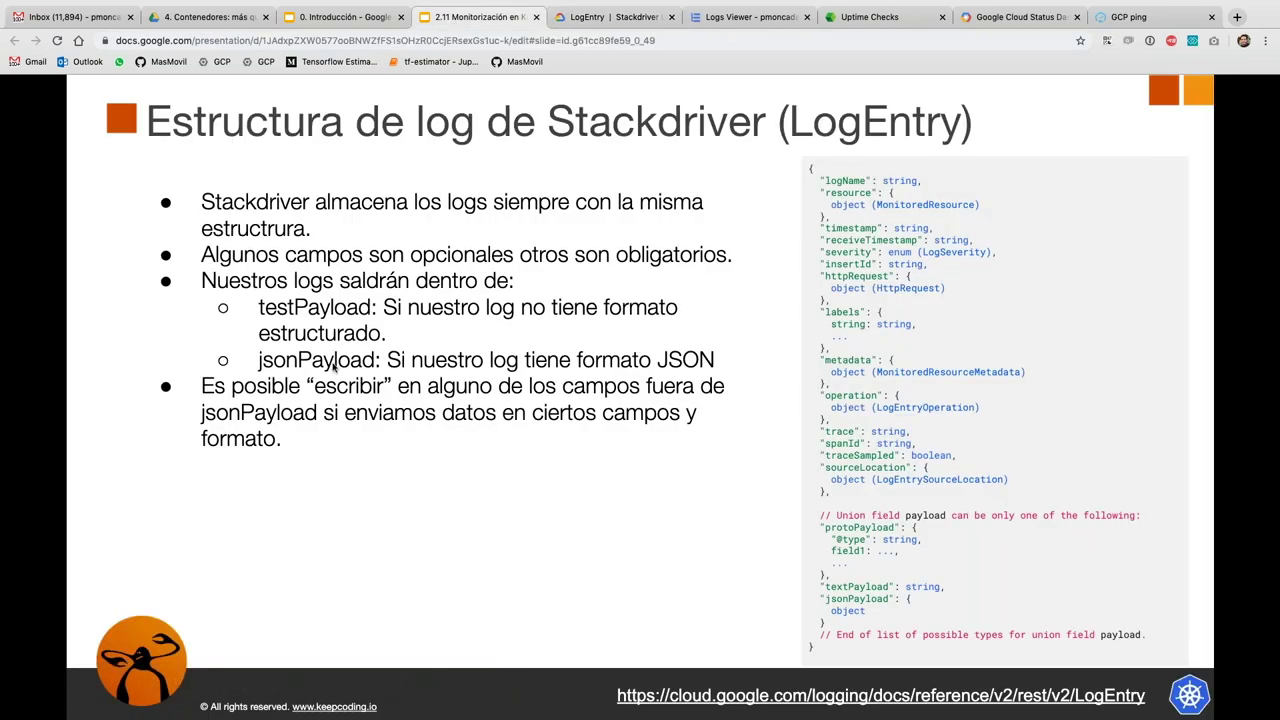
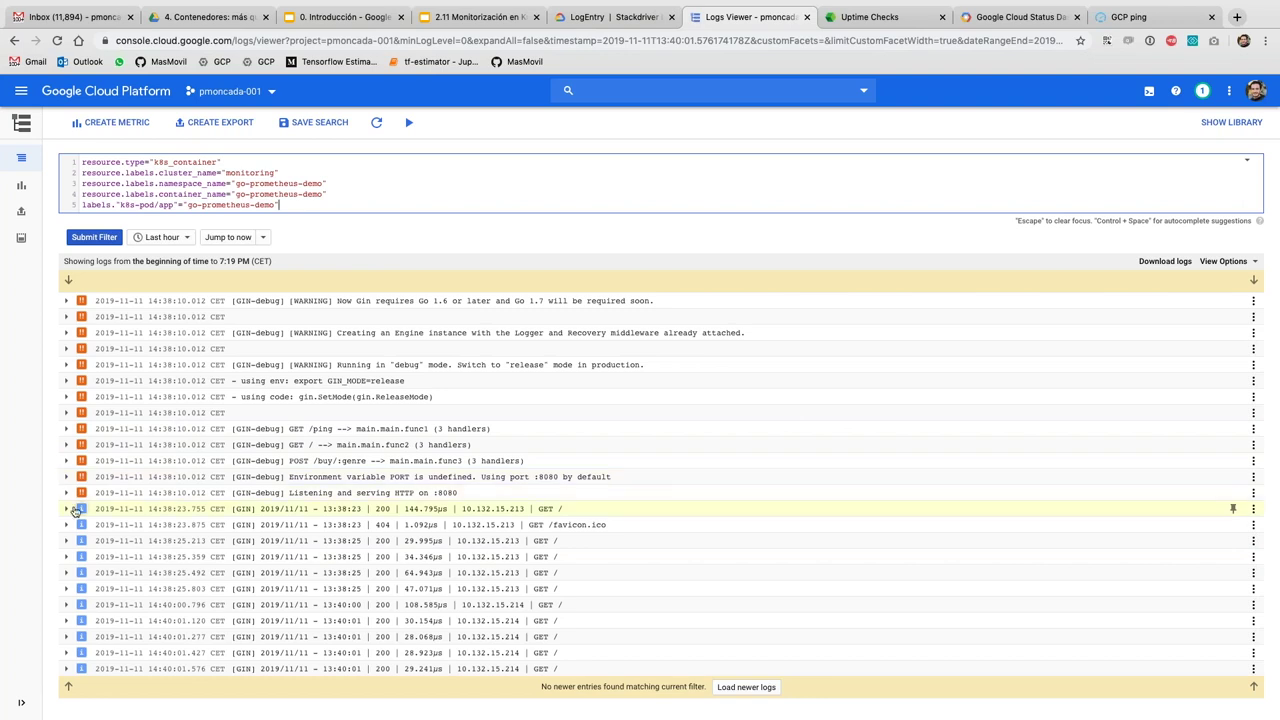
# Restrict the go-prometheus-demo container logs to severity=INFO in the Logs Viewer and load the older entries
pyautogui.click(82, 510)
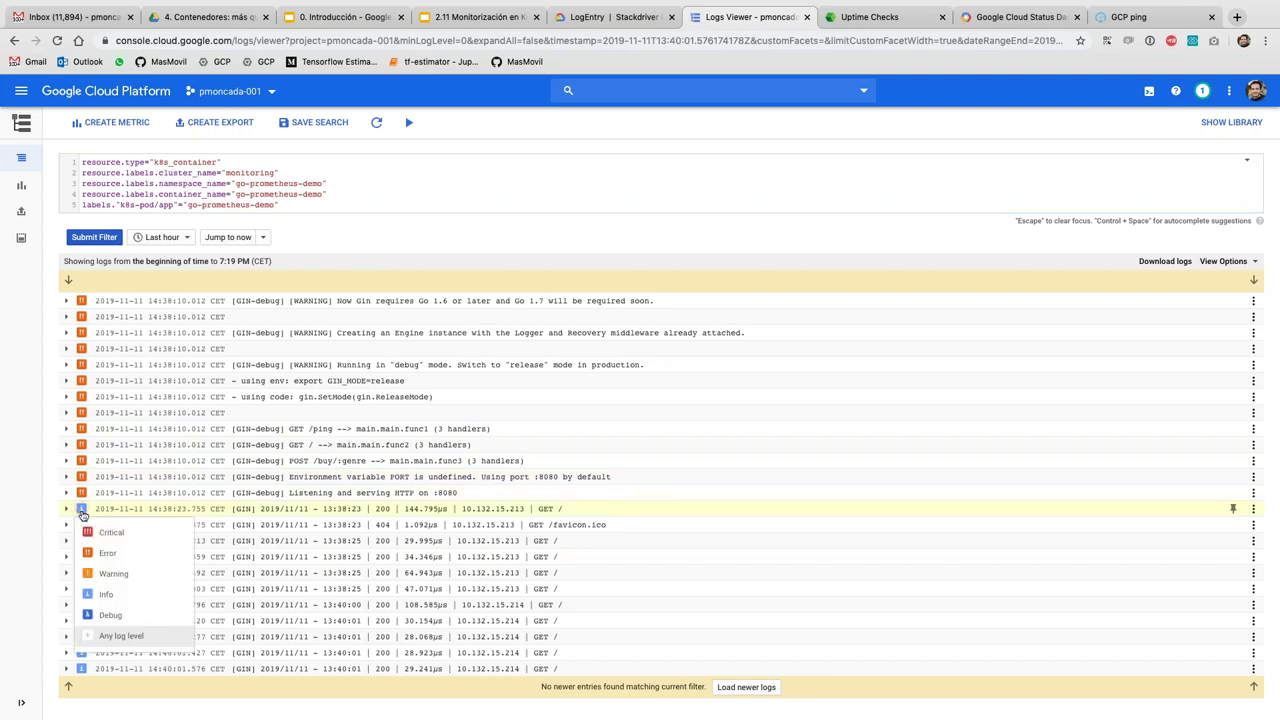
pyautogui.click(110, 597)
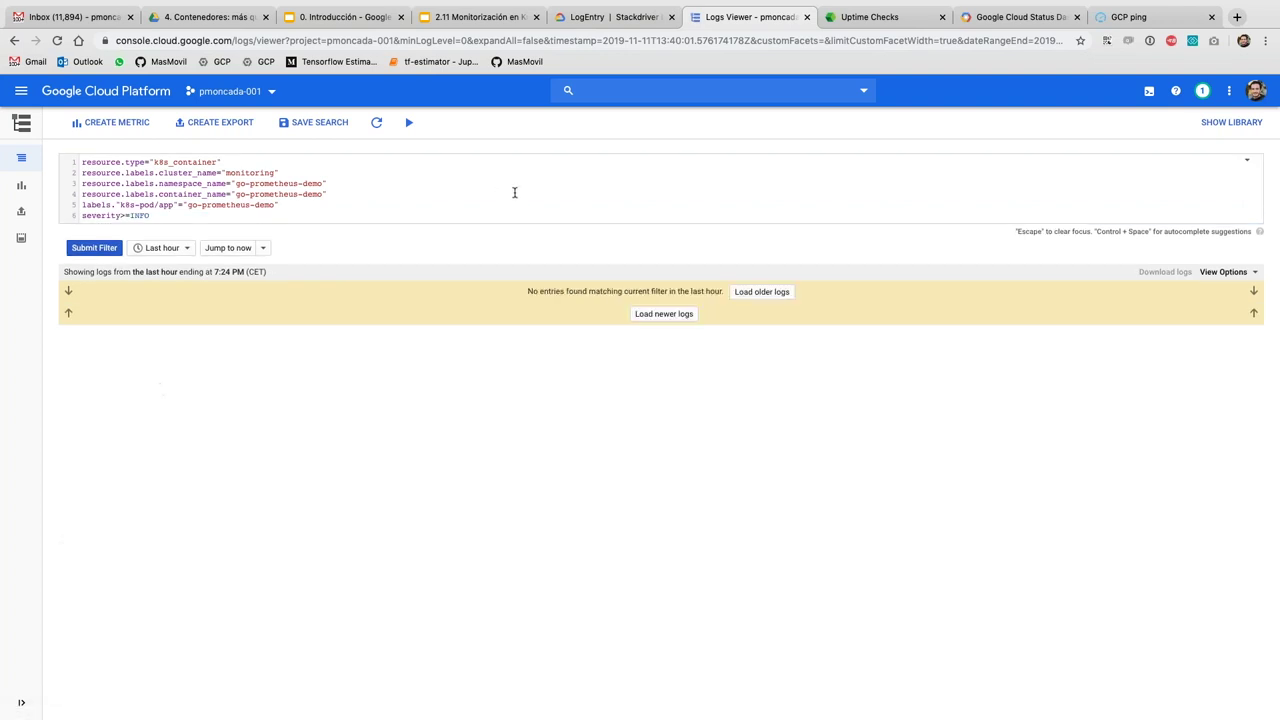
pyautogui.click(738, 291)
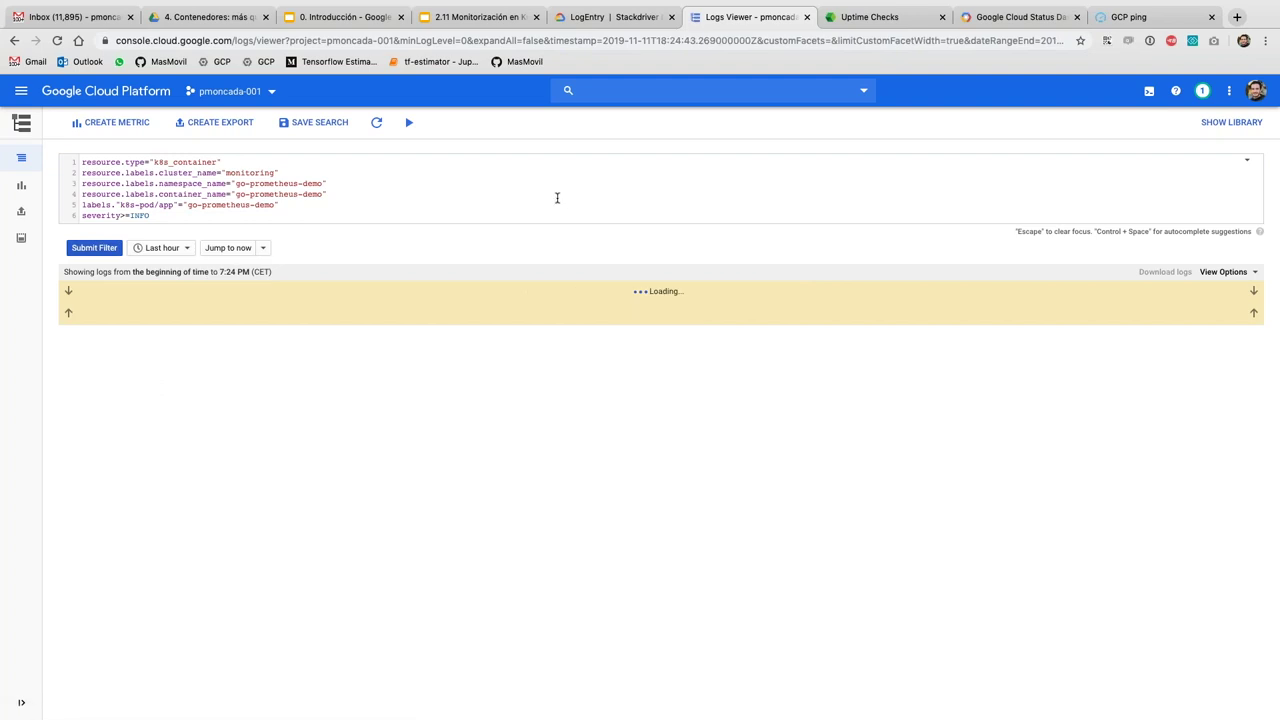
pyautogui.click(126, 215)
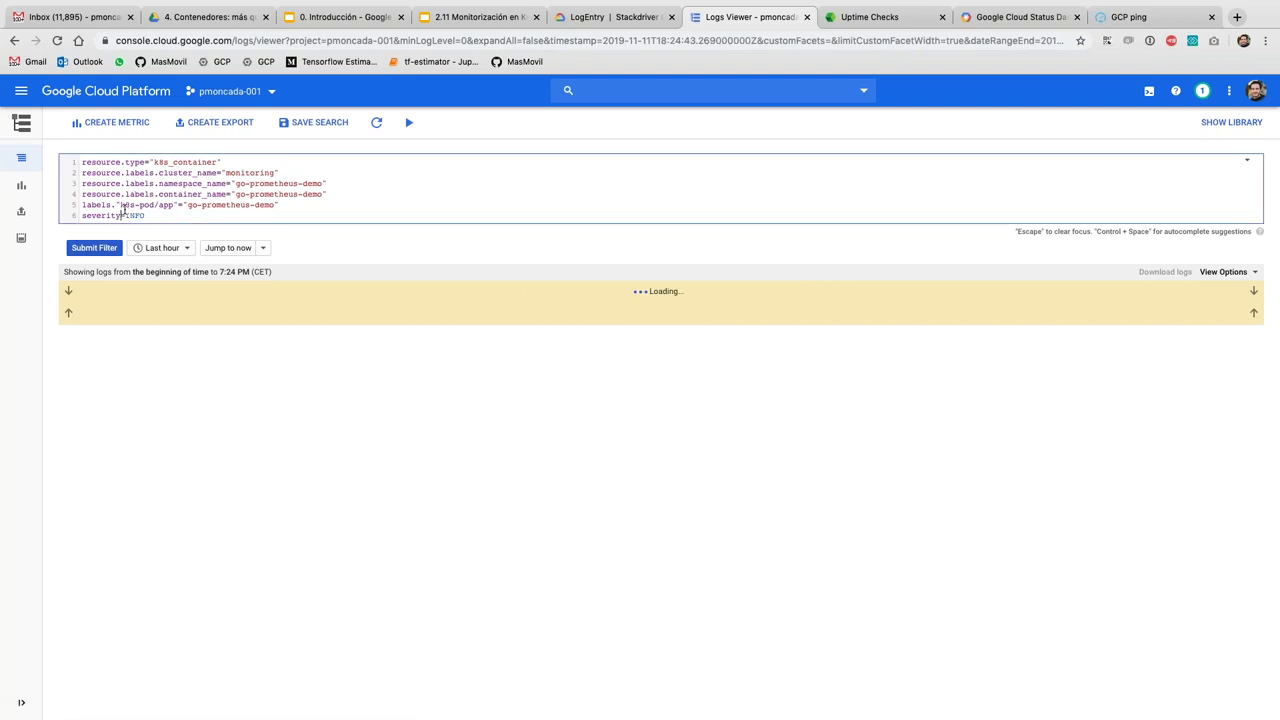
pyautogui.click(94, 253)
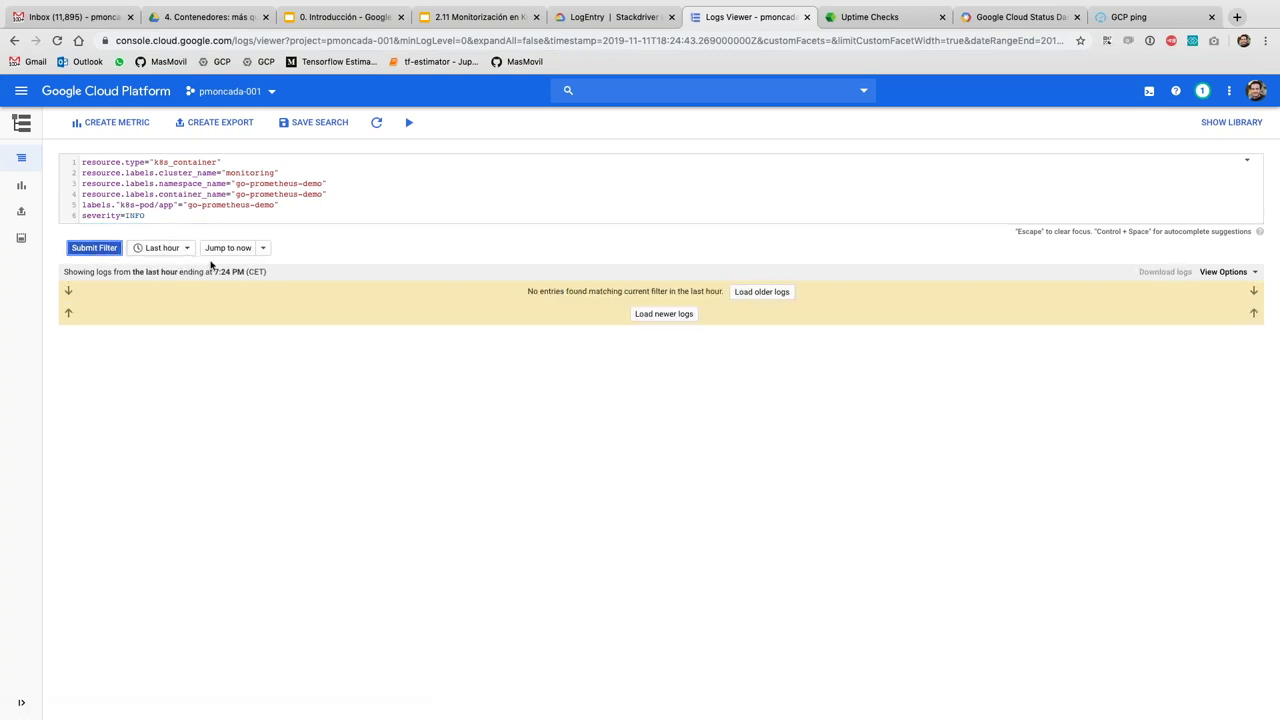
pyautogui.click(750, 290)
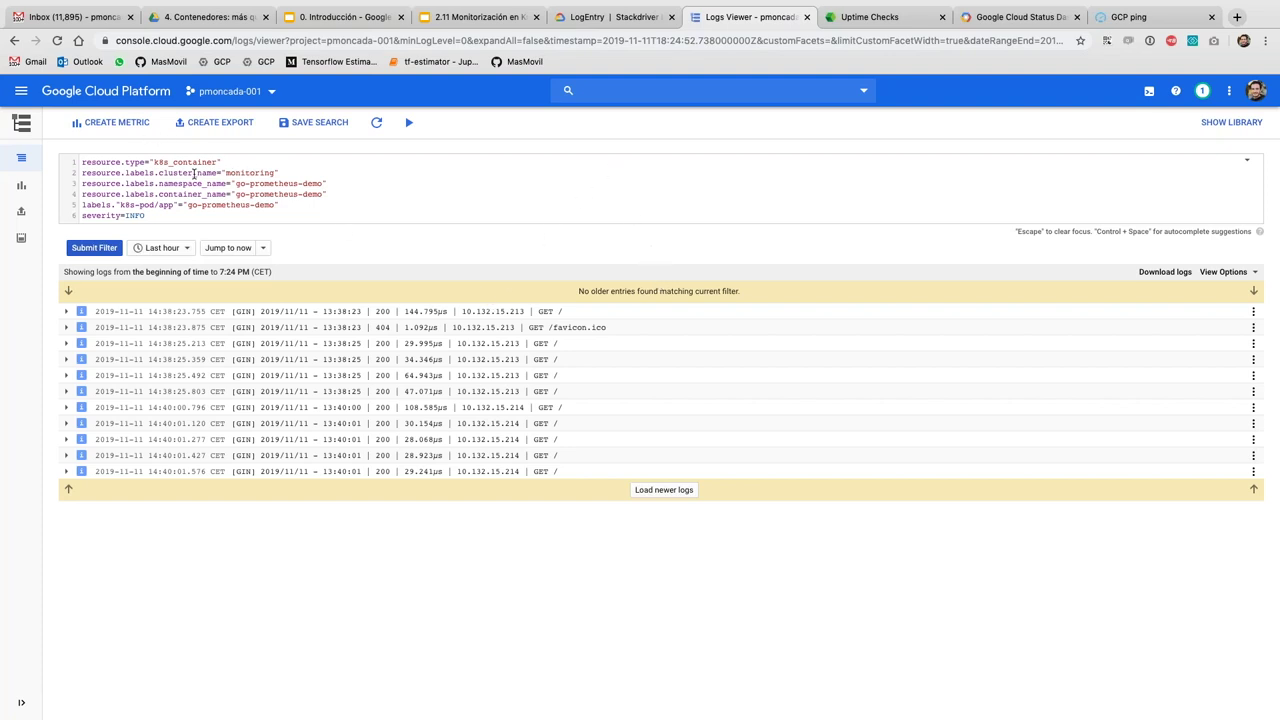
# Set up a new Counter metric from the filtered logs, named keepcoding_requests, with the description "Peticiones que llegan"
pyautogui.click(109, 130)
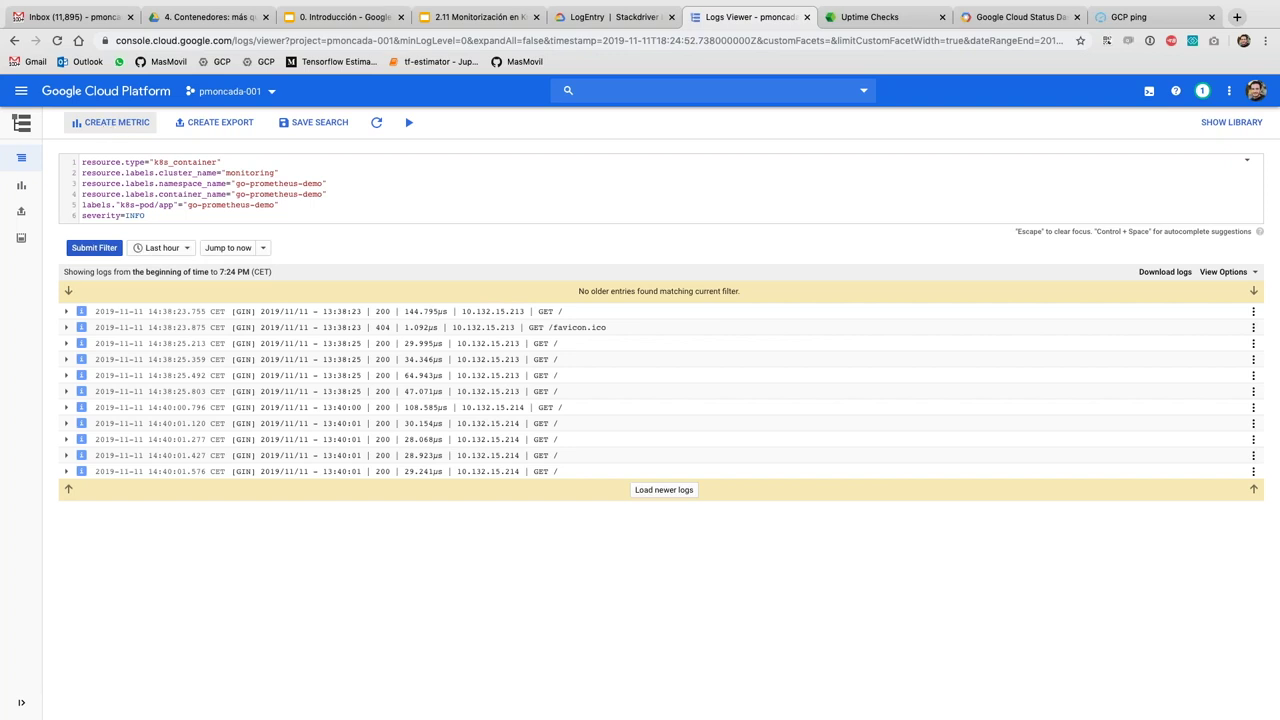
pyautogui.click(1075, 171)
pyautogui.write('sta')
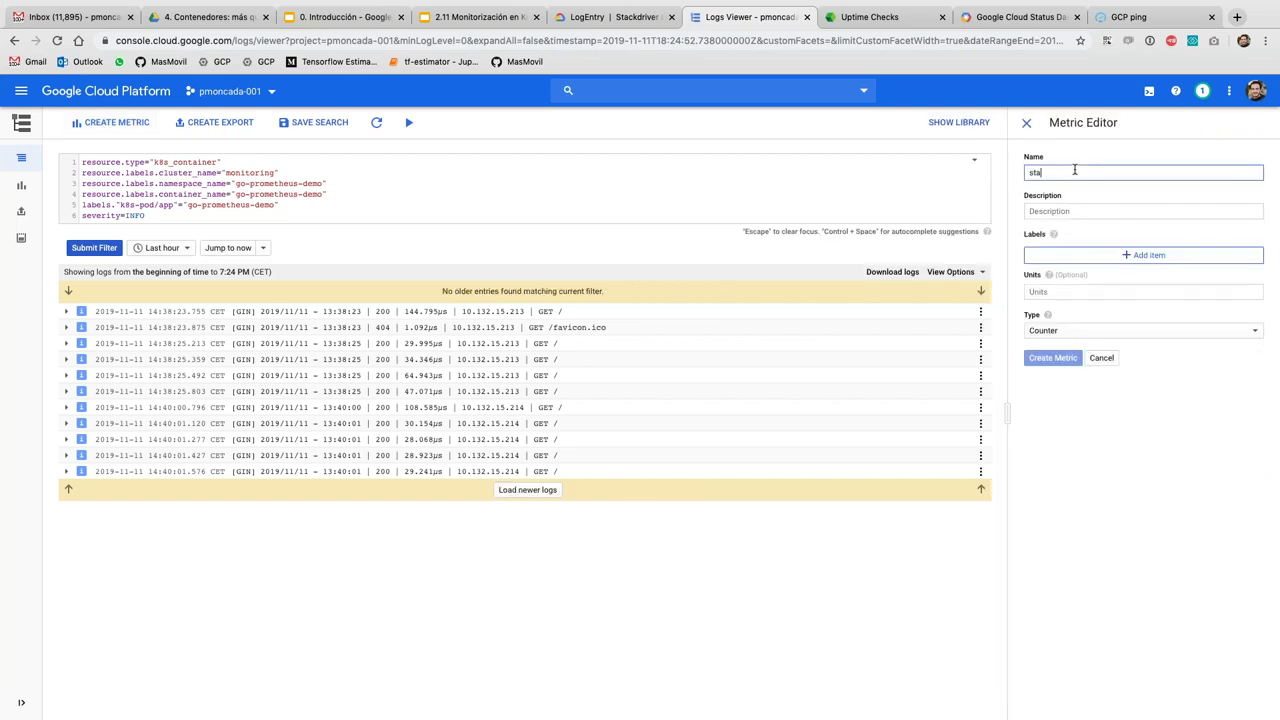
pyautogui.press('BackSpace')
pyautogui.press('BackSpace')
pyautogui.press('BackSpace')
pyautogui.write('keepcoding_status')
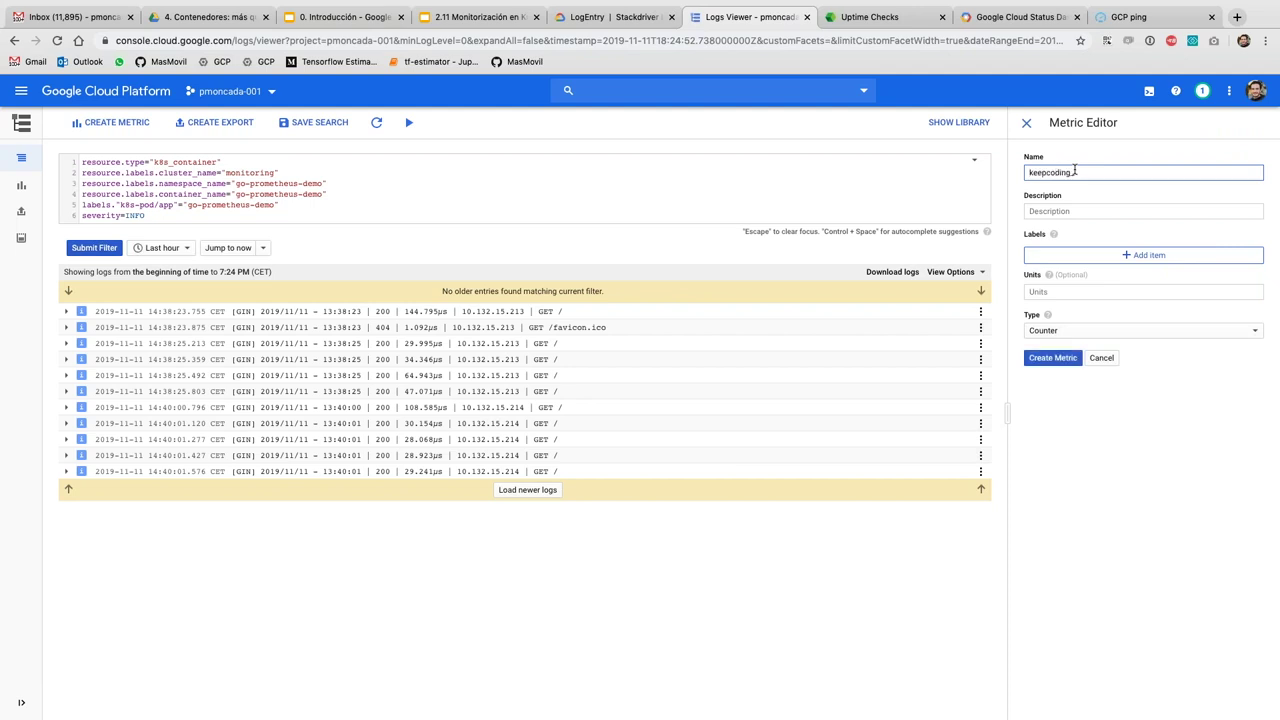
pyautogui.press('BackSpace')
pyautogui.press('BackSpace')
pyautogui.press('BackSpace')
pyautogui.press('BackSpace')
pyautogui.write('requests')
pyautogui.click(1095, 214)
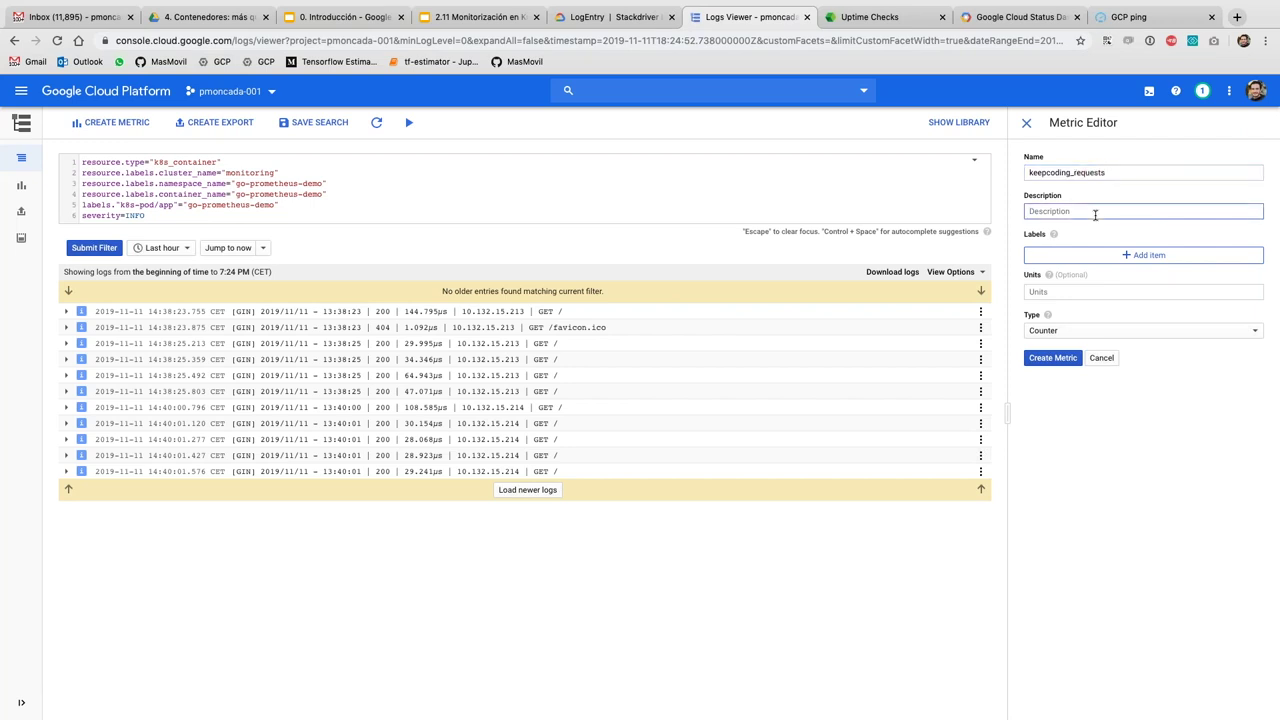
pyautogui.write('Peticiones que llegan')
pyautogui.click(1062, 329)
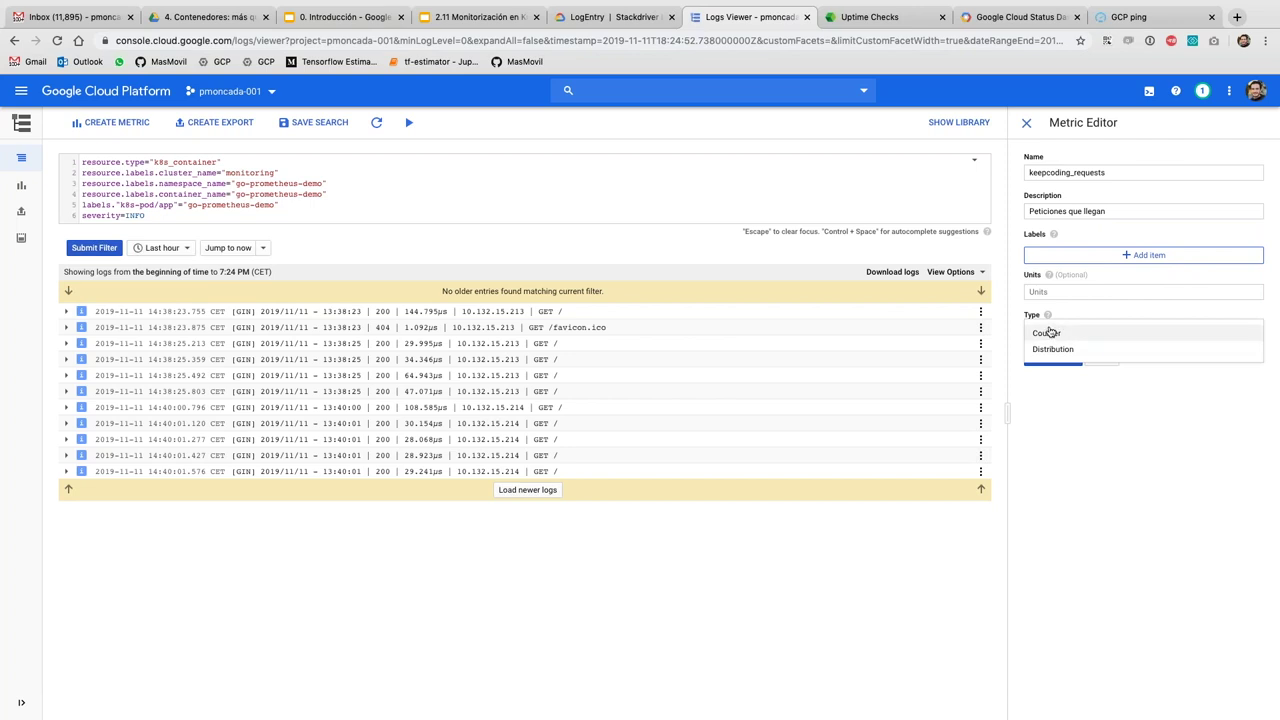
pyautogui.click(1062, 331)
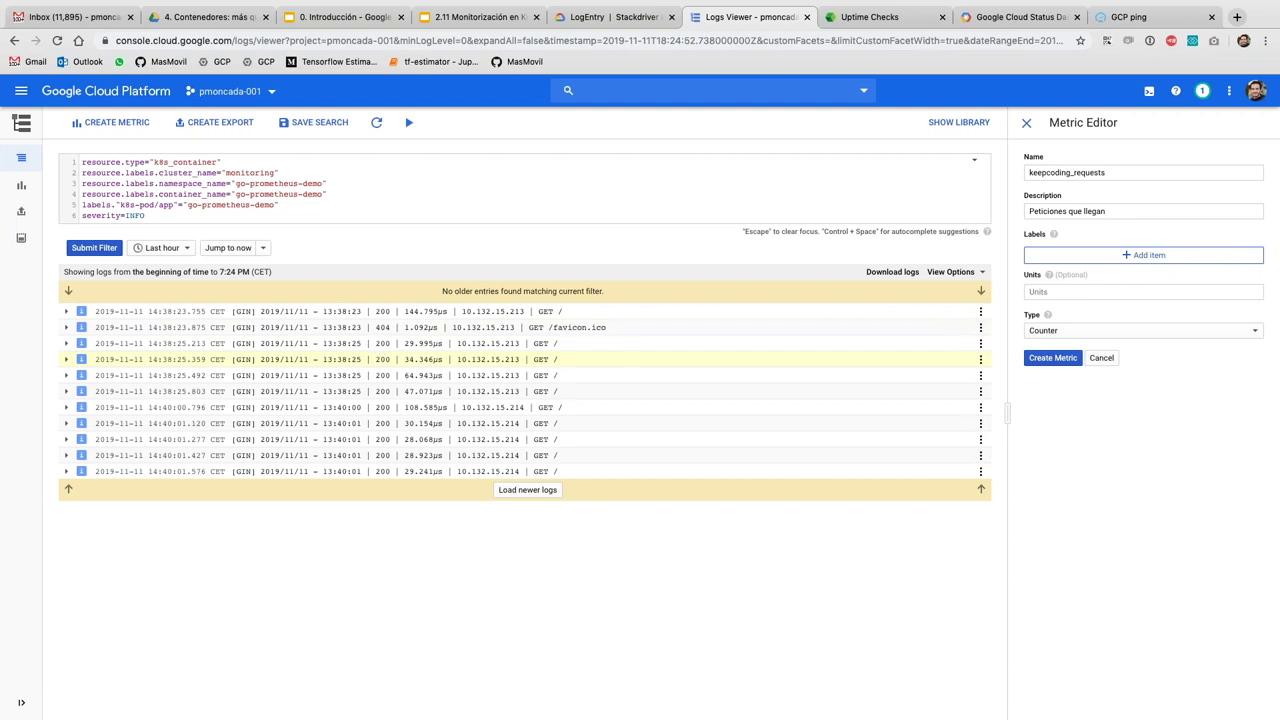
# Add a label named status_code to the metric, with textPayload as its source field
pyautogui.click(1102, 258)
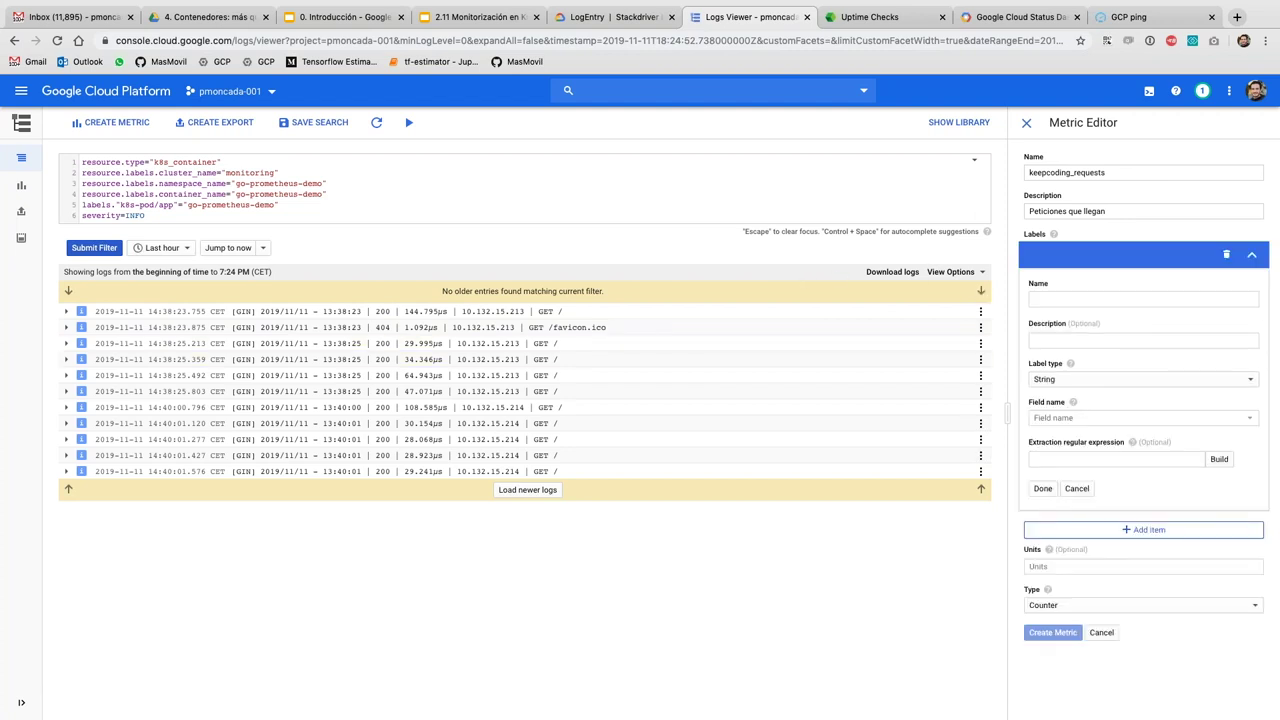
pyautogui.write('status_code')
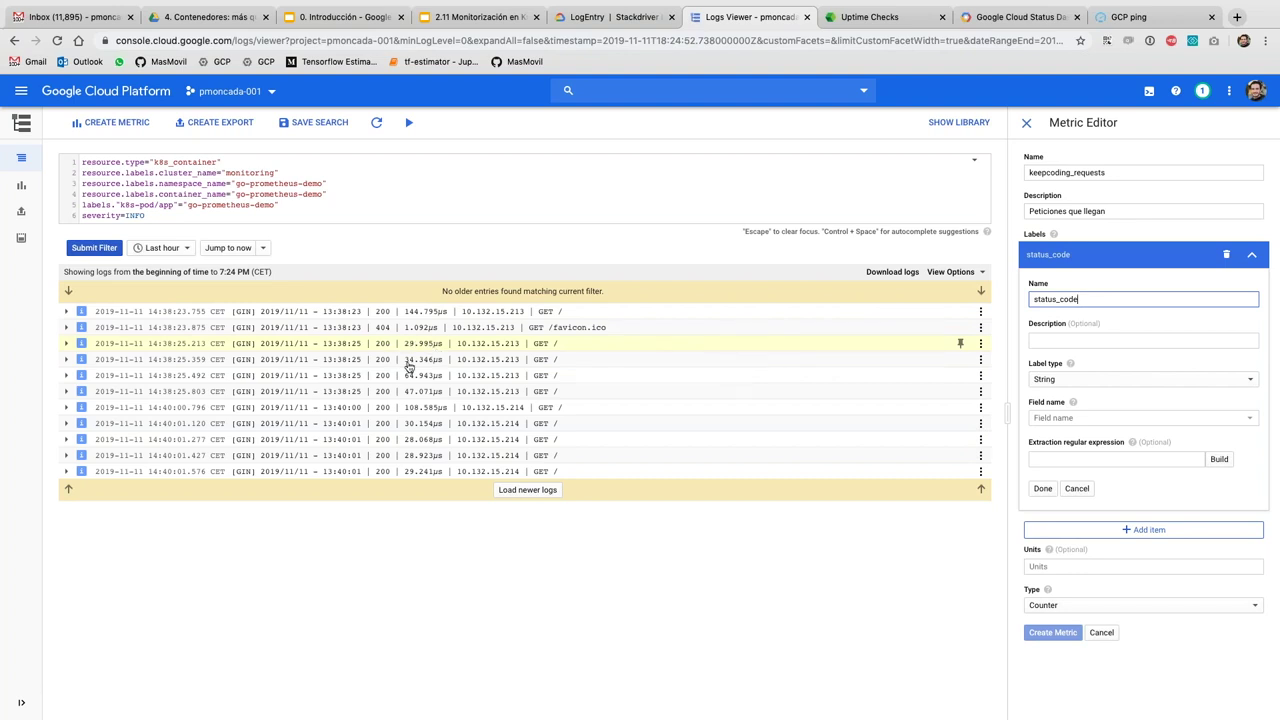
pyautogui.click(1078, 416)
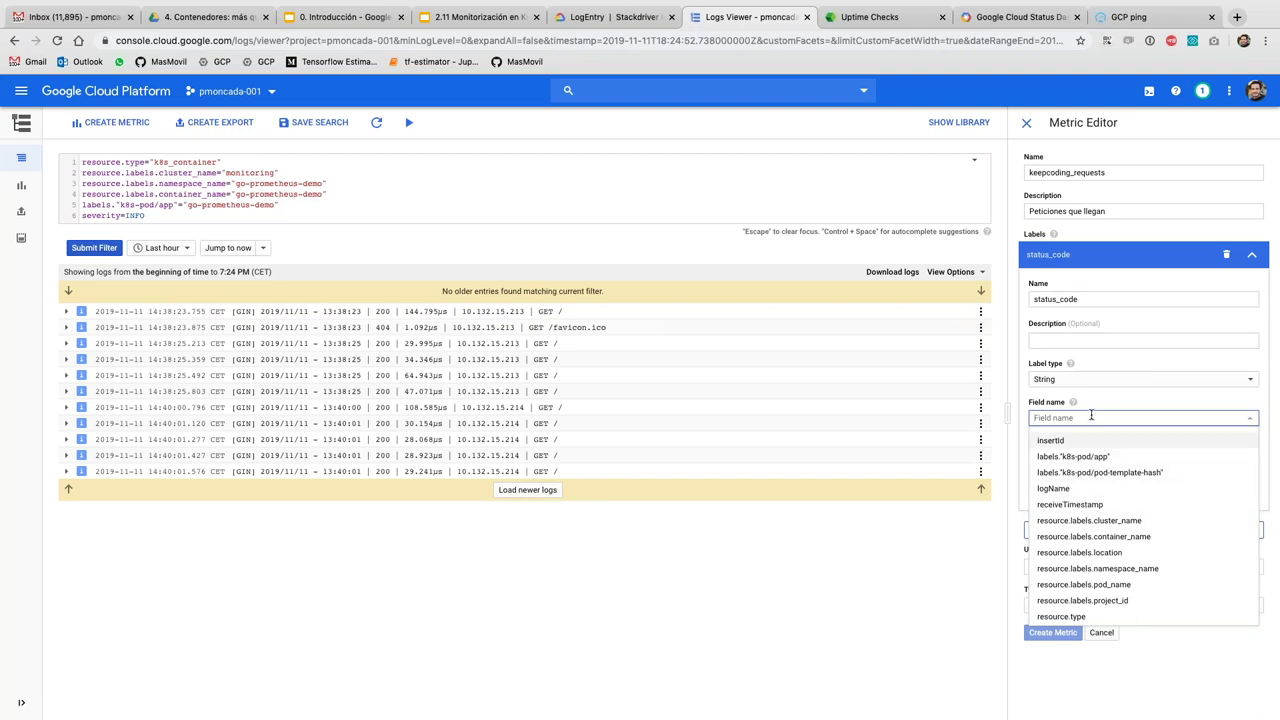
pyautogui.write('text')
pyautogui.click(1080, 441)
# Open the regular expression editor for the status_code label and try a pattern based on .*([\d]*)
pyautogui.click(1084, 457)
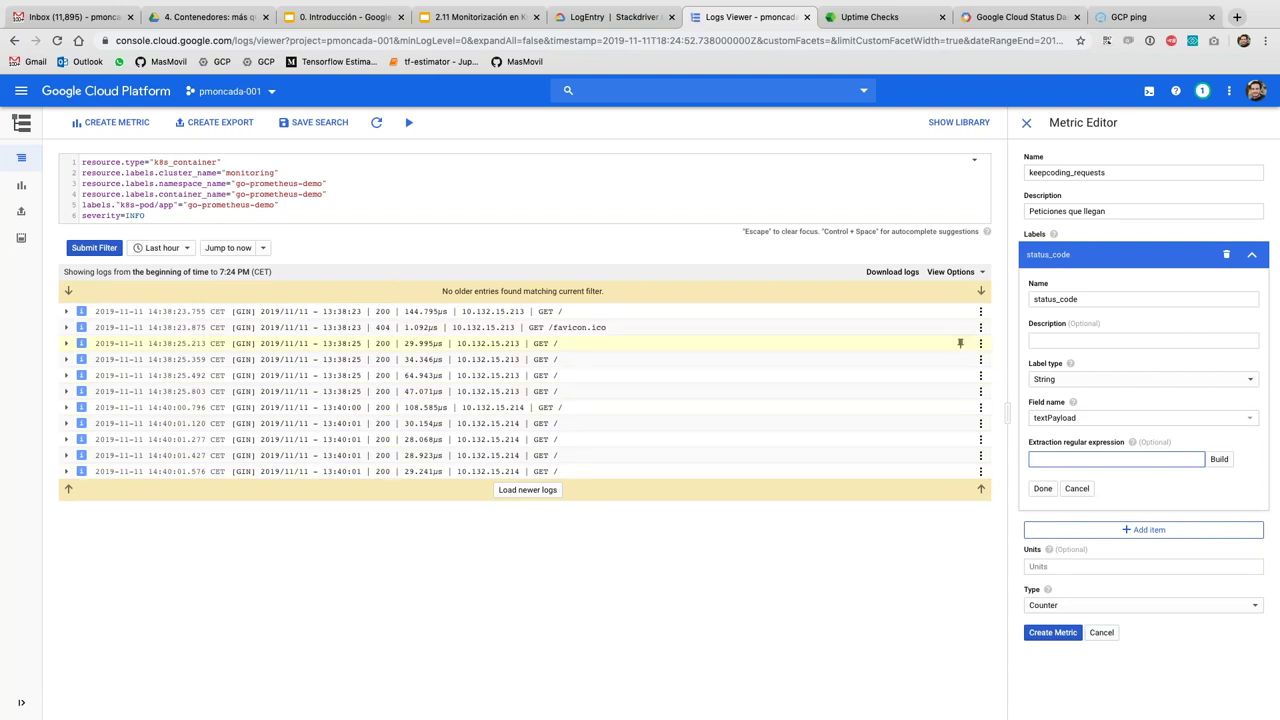
pyautogui.click(1216, 458)
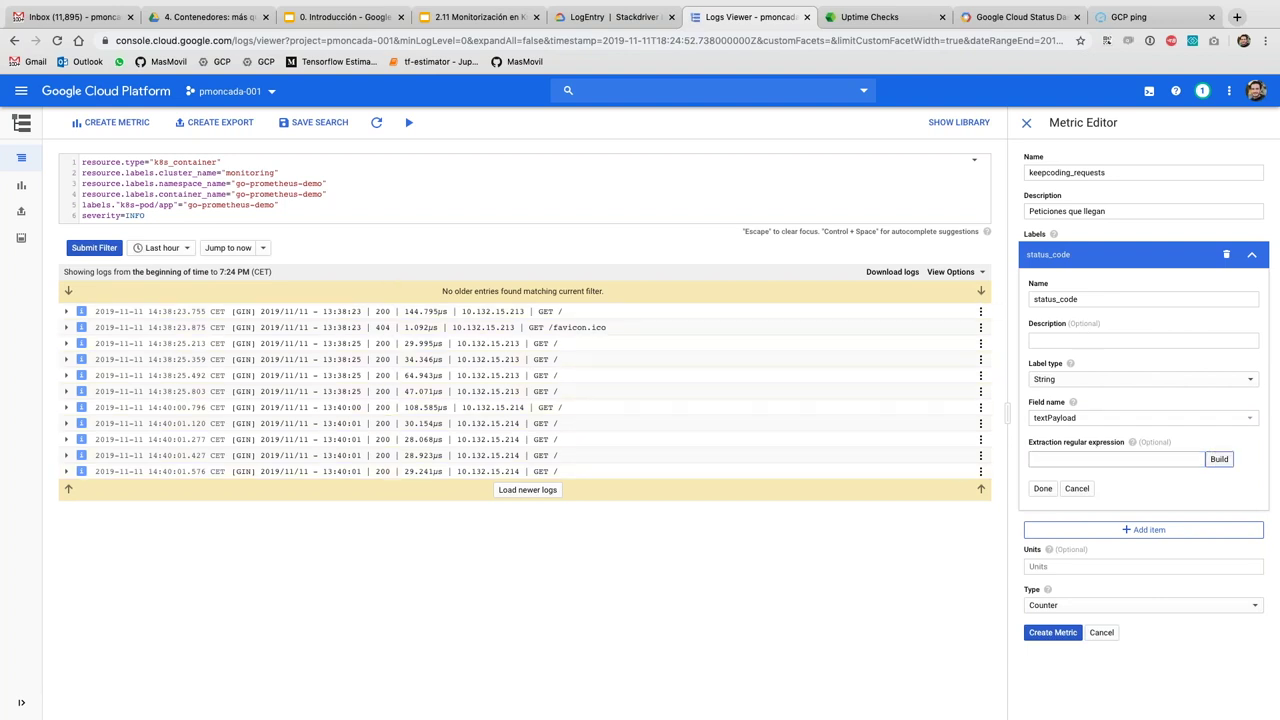
pyautogui.click(648, 335)
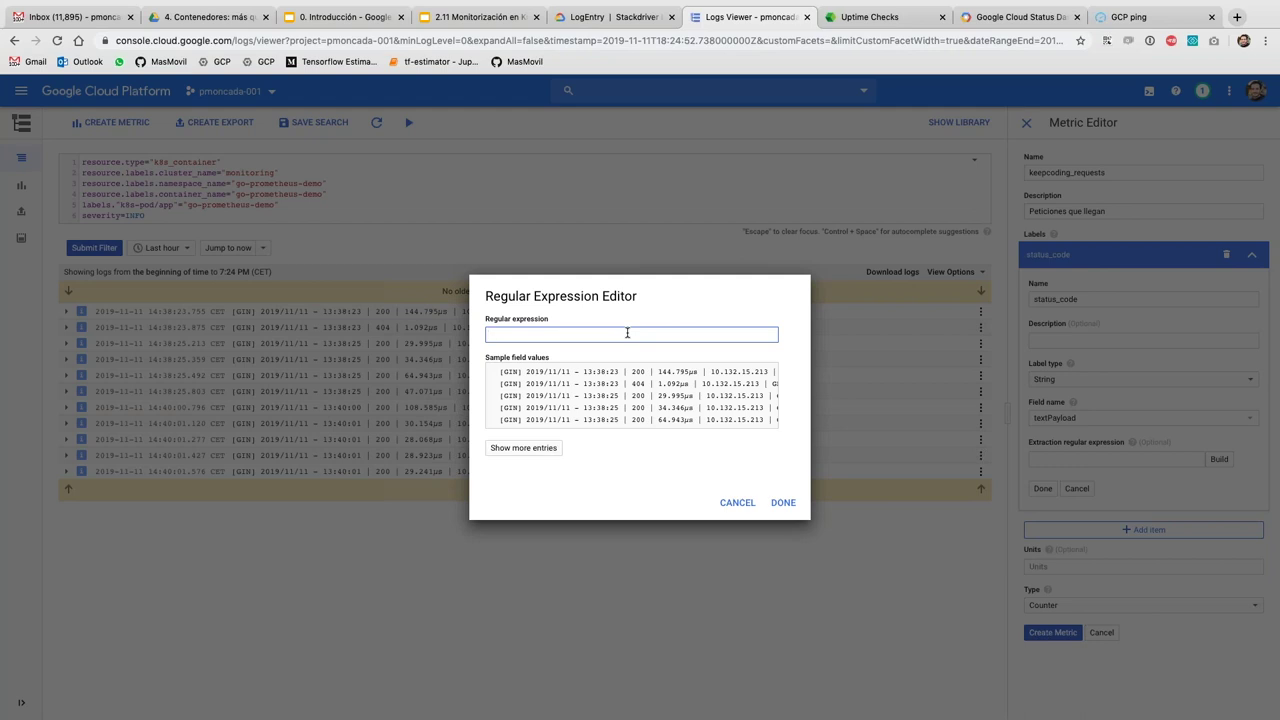
pyautogui.press('BackSpace')
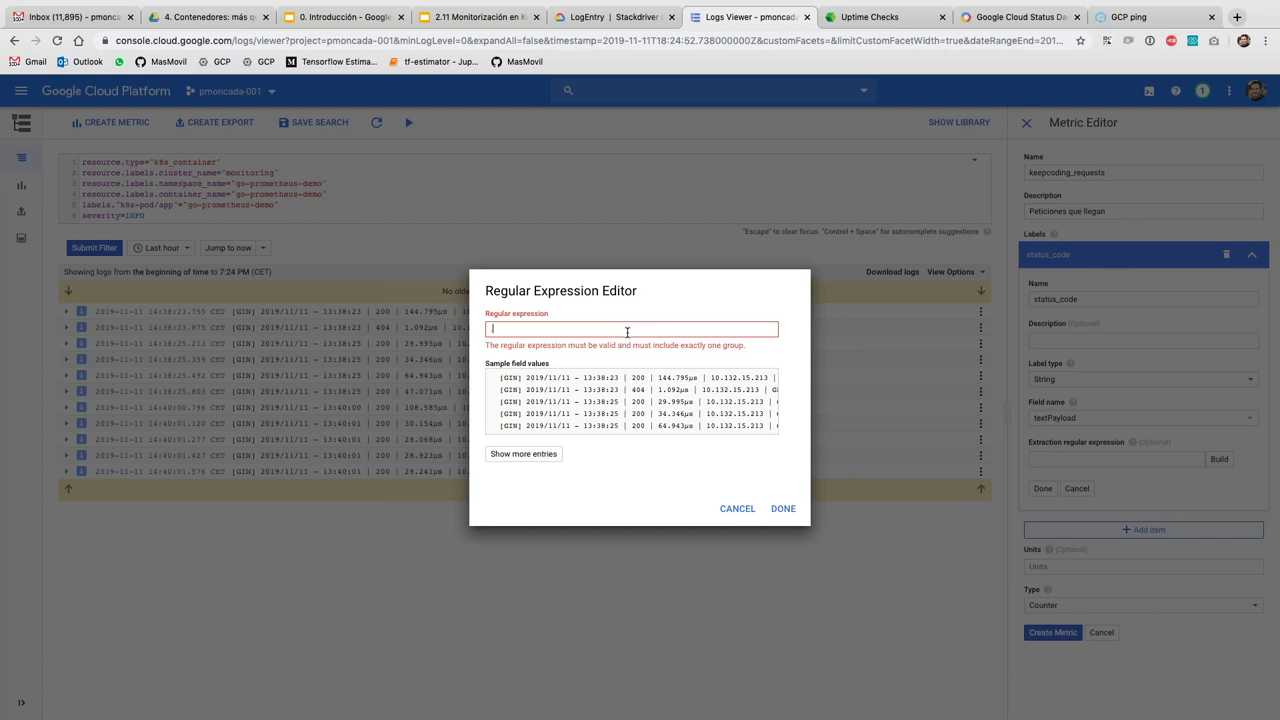
pyautogui.write('*')
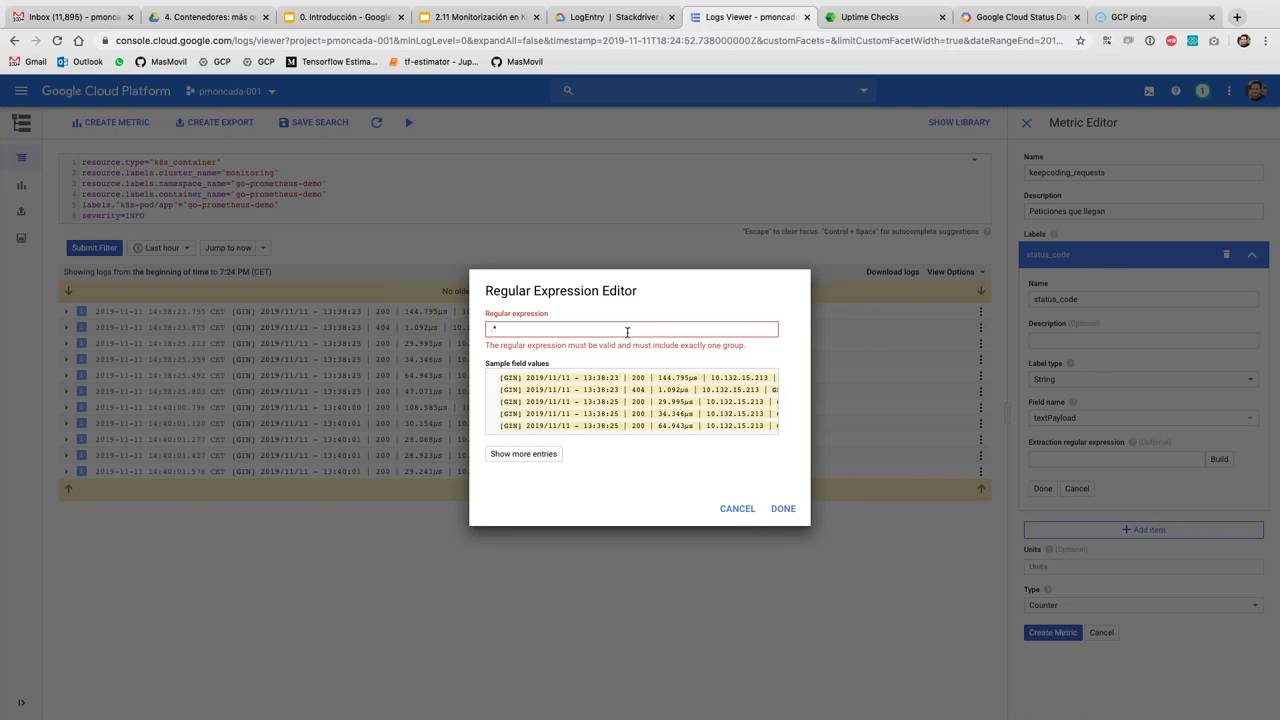
pyautogui.write('(\\')
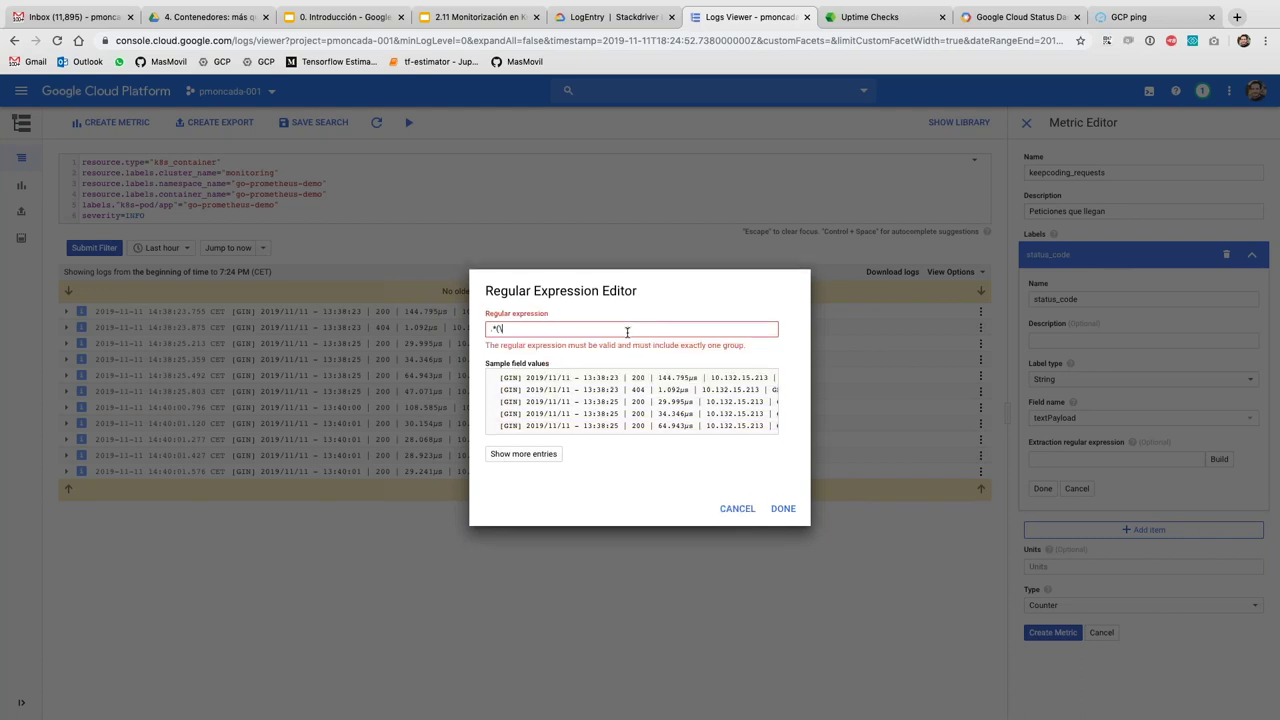
pyautogui.write('d')
pyautogui.write(')')
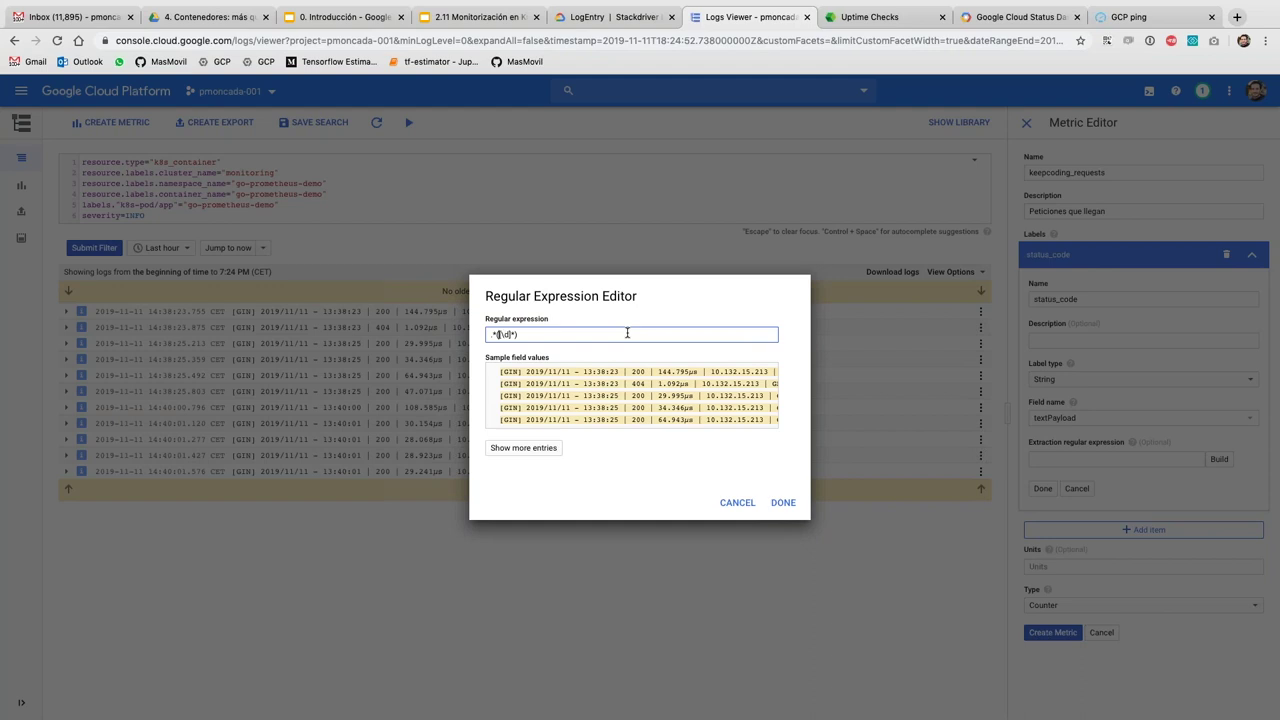
pyautogui.write('(')
pyautogui.click(627, 333)
pyautogui.write(')')
pyautogui.write('.*')
# Rewrite the status_code extraction regular expression as .*([\d]{3}).* and apply it to the label
pyautogui.press('BackSpace')
pyautogui.press('BackSpace')
pyautogui.press('BackSpace')
pyautogui.press('BackSpace')
pyautogui.press('BackSpace')
pyautogui.press('BackSpace')
pyautogui.press('BackSpace')
pyautogui.press('BackSpace')
pyautogui.press('BackSpace')
pyautogui.press('BackSpace')
pyautogui.press('BackSpace')
pyautogui.press('BackSpace')
pyautogui.press('BackSpace')
pyautogui.write('^([')
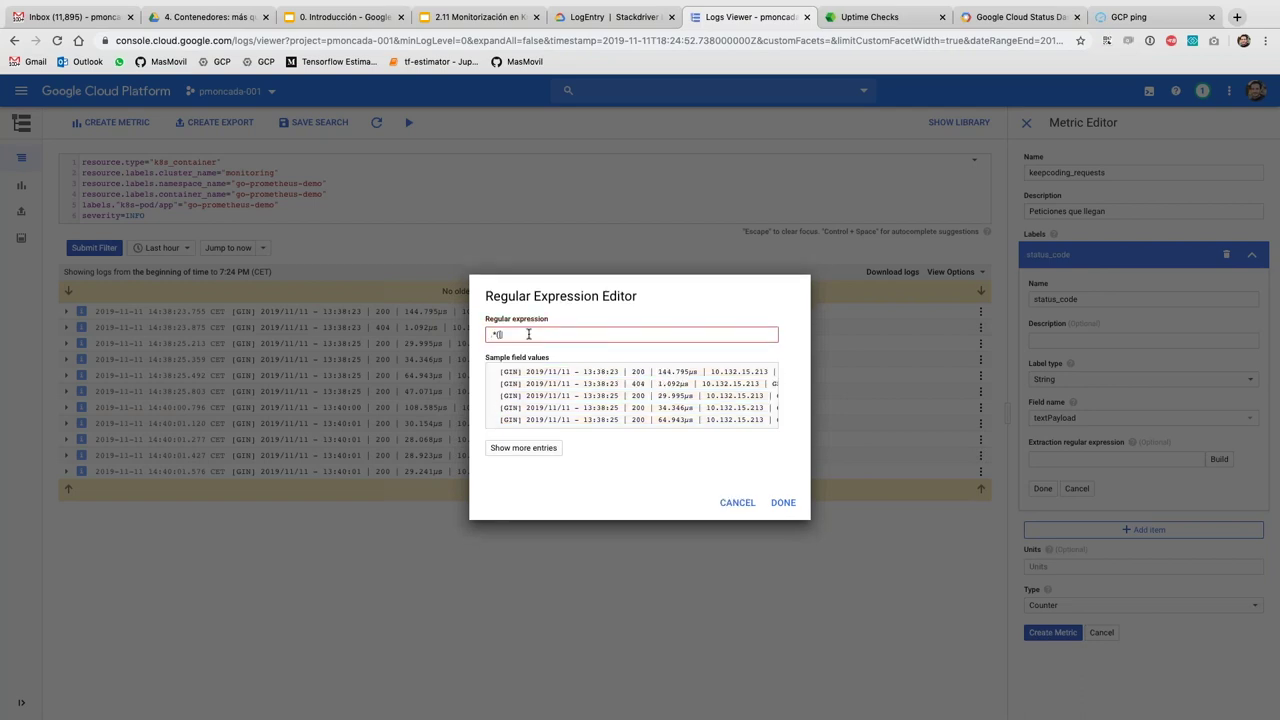
pyautogui.write('\\d]{3')
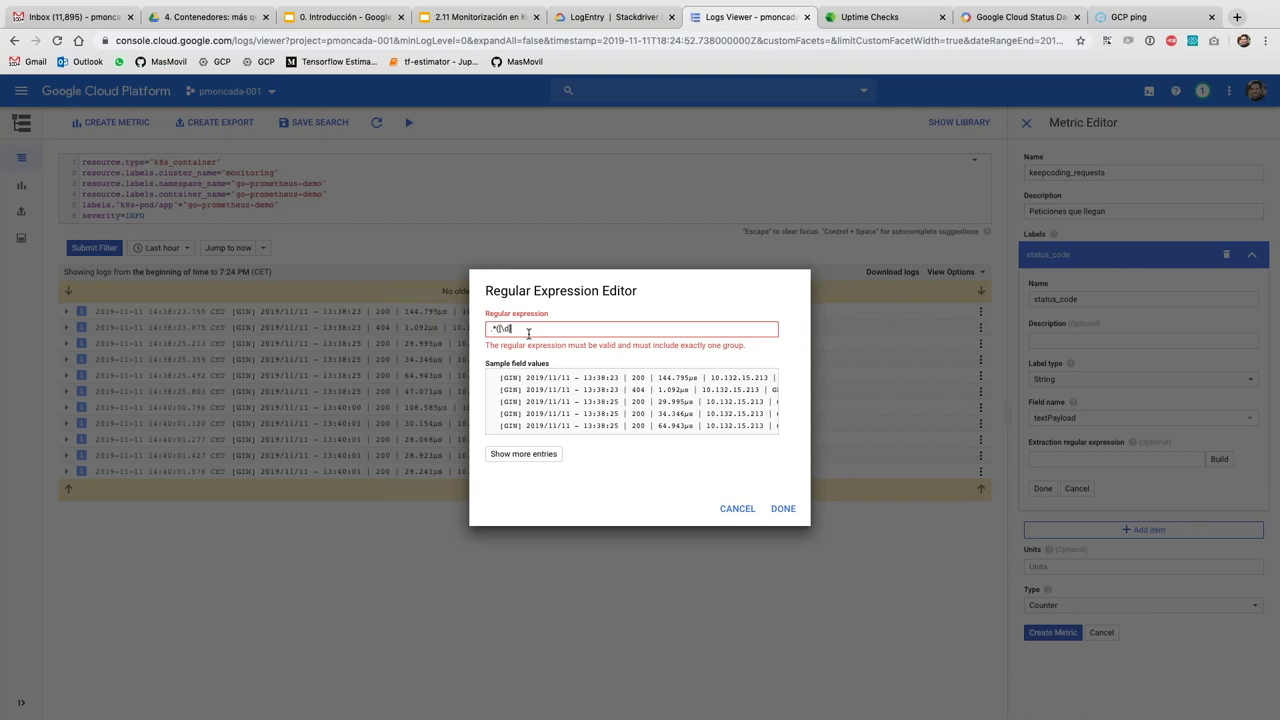
pyautogui.write('})')
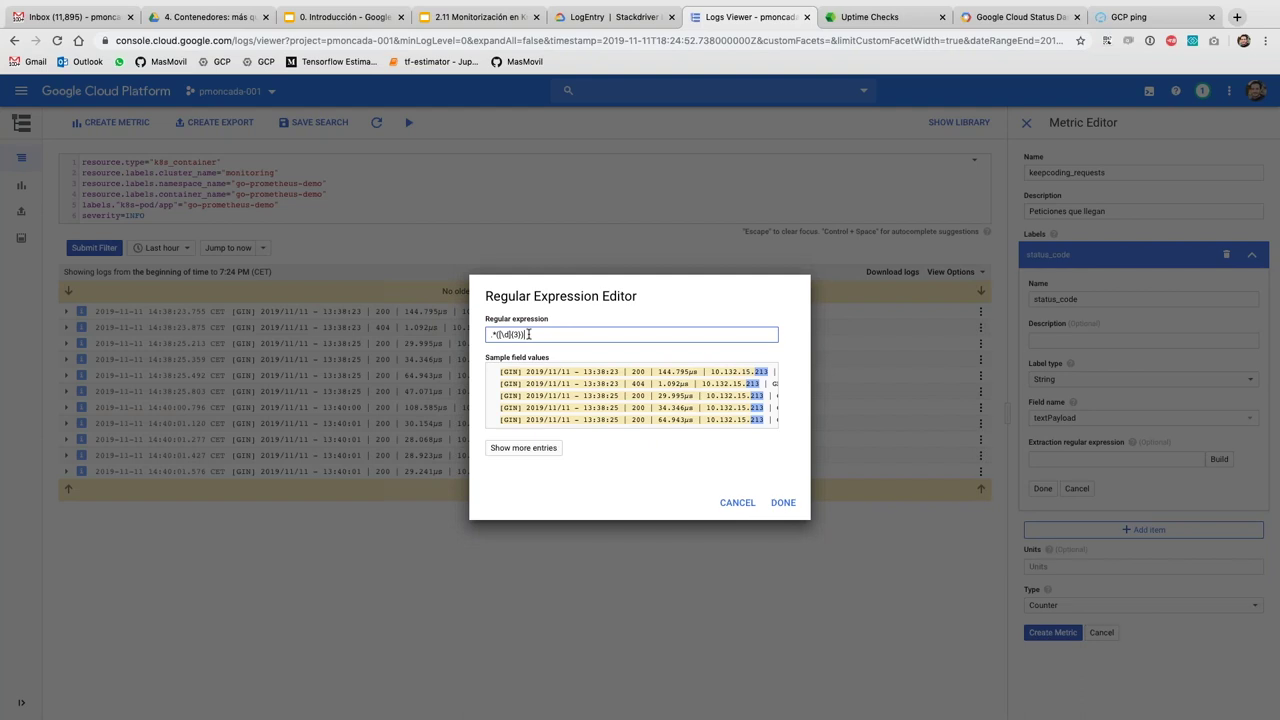
pyautogui.write('.*')
pyautogui.click(780, 502)
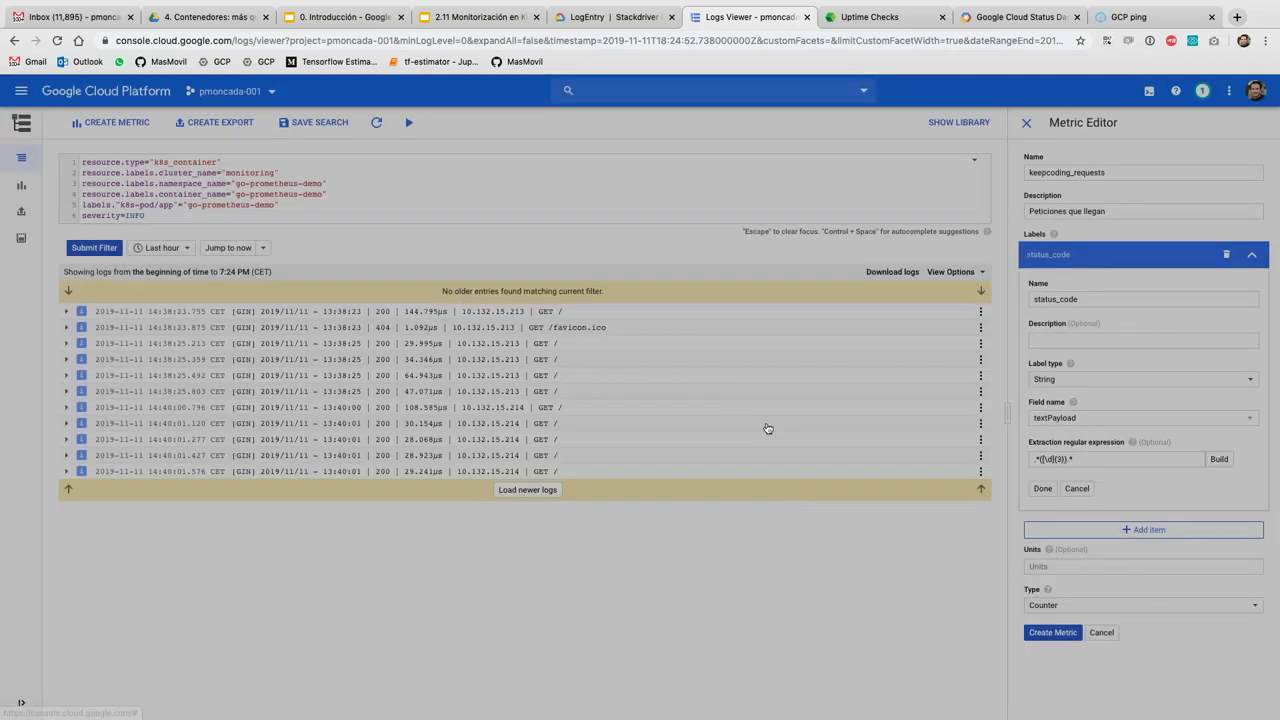
# Create the metric, dismiss the notification, and highlight keepcoding_requests among the user-defined metrics
pyautogui.click(1037, 634)
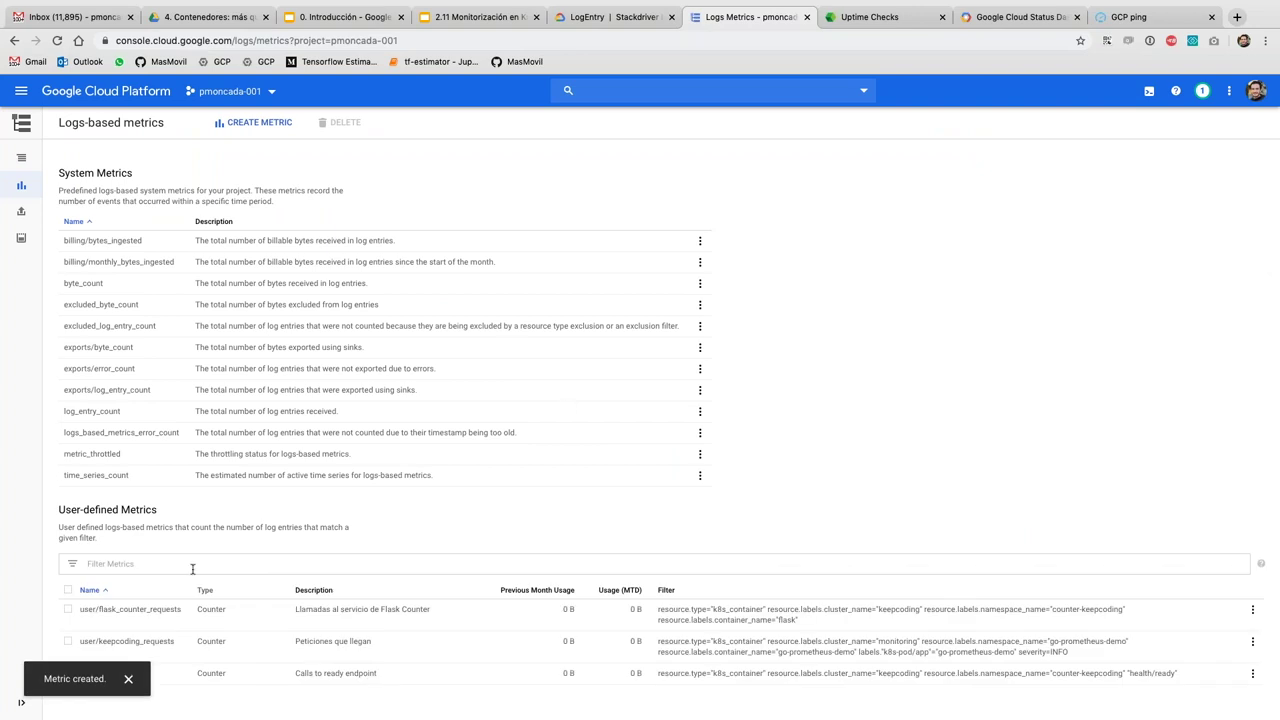
pyautogui.click(128, 680)
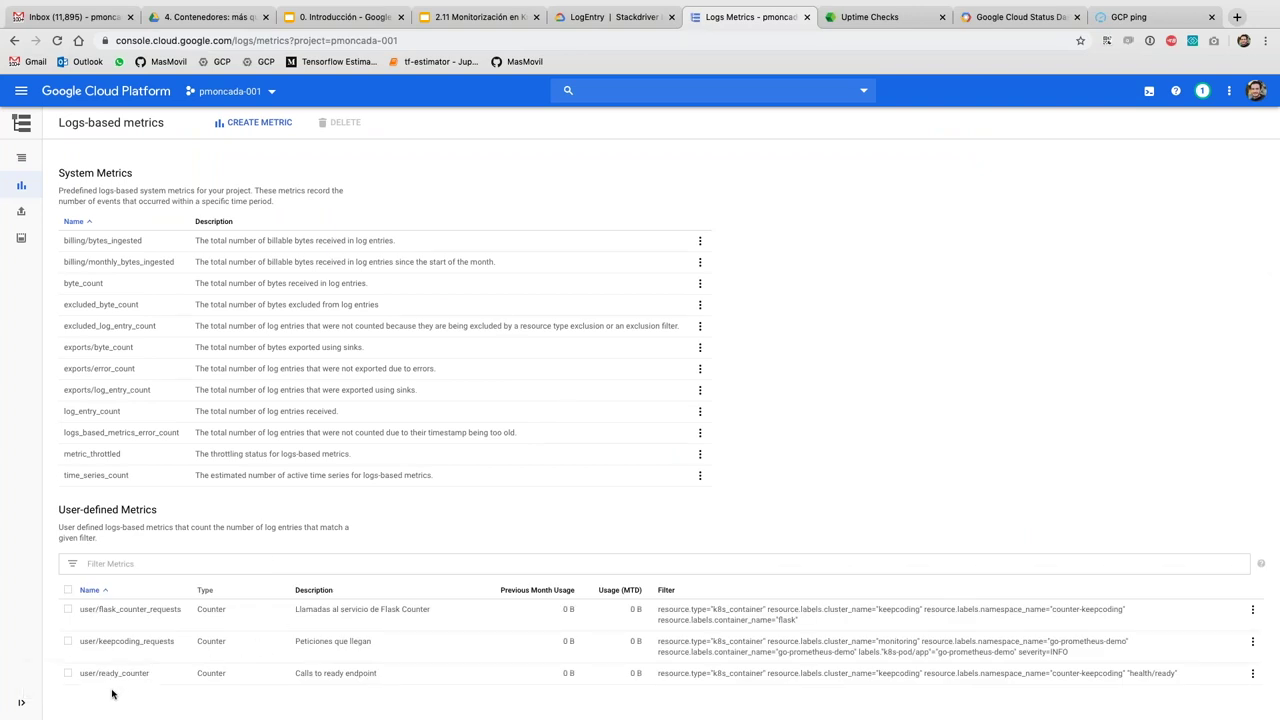
pyautogui.moveTo(91, 641); pyautogui.dragTo(367, 652)
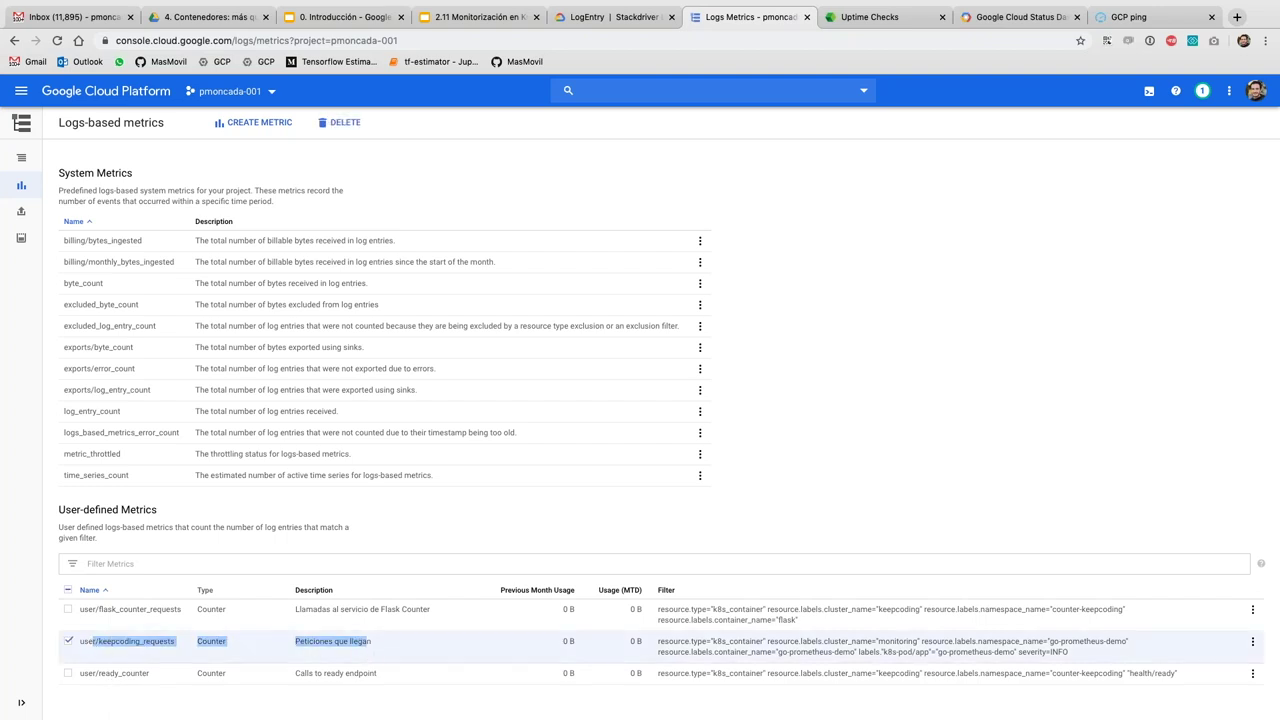
# Search for keepco in Stackdriver's Metrics Explorer, chart the logging/user/keepcoding_requests metric, and view it over 6 hours and 1 hour
pyautogui.click(868, 17)
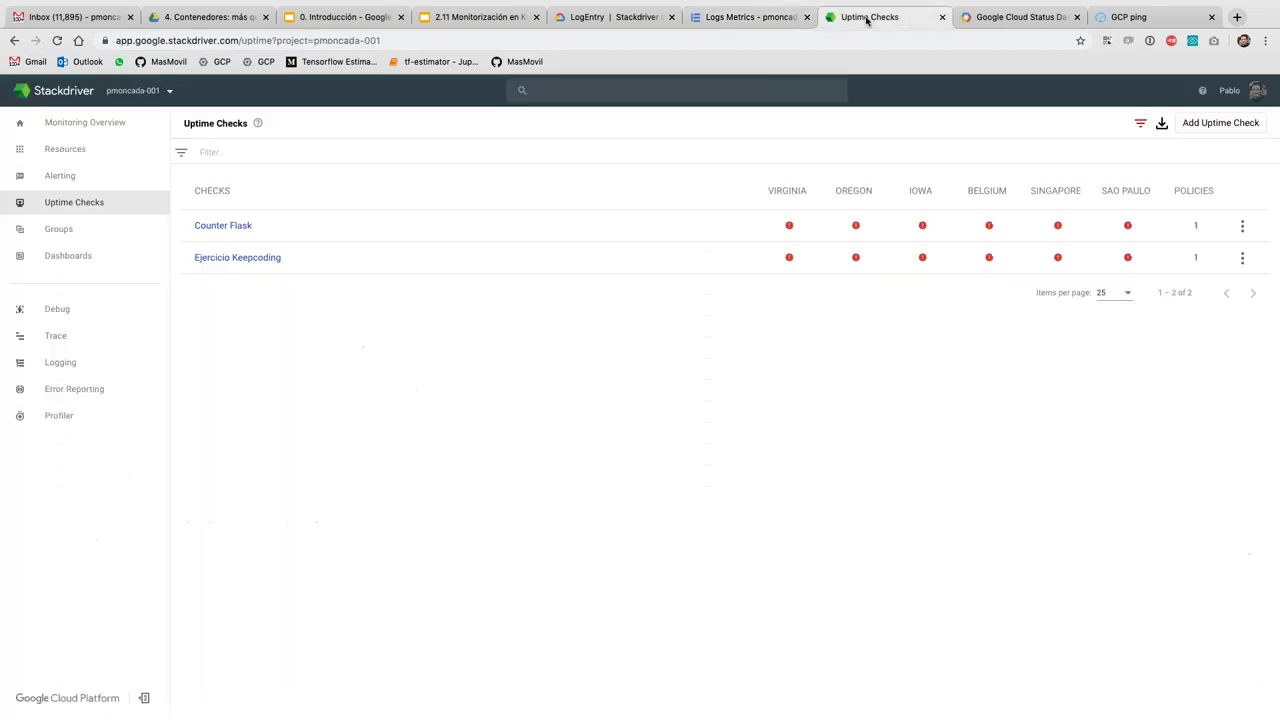
pyautogui.moveTo(63, 149)
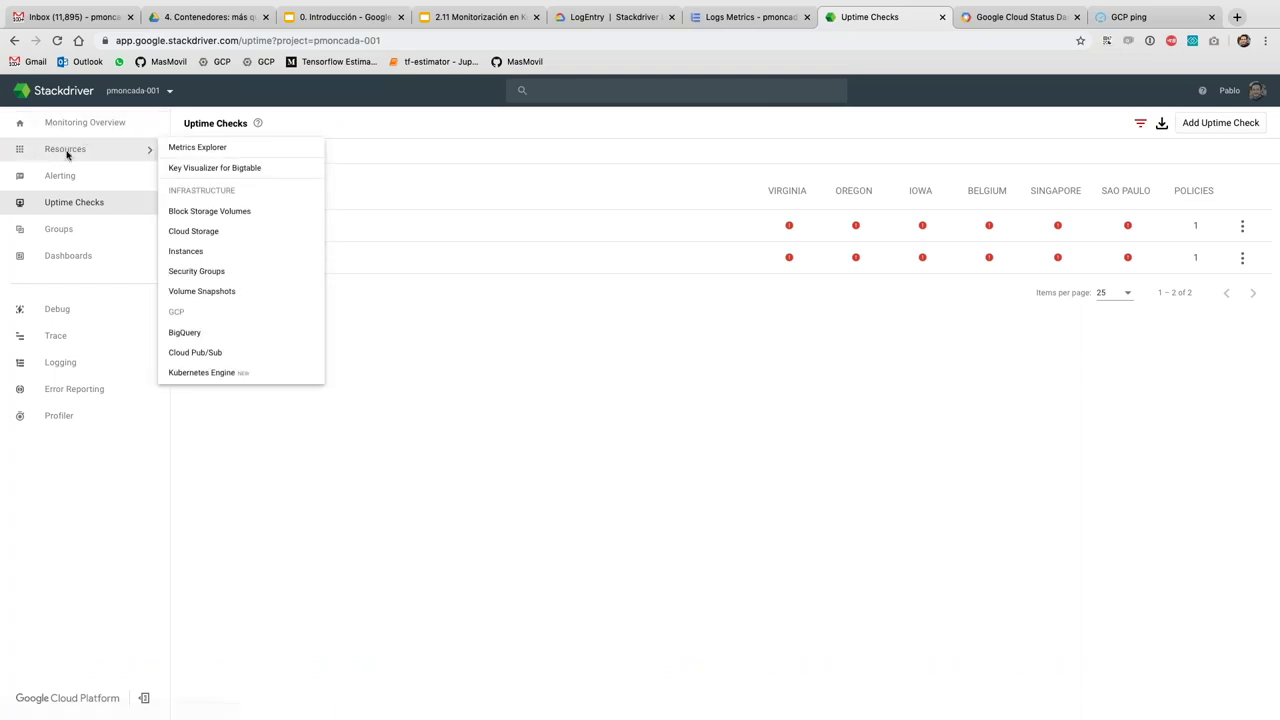
pyautogui.click(193, 151)
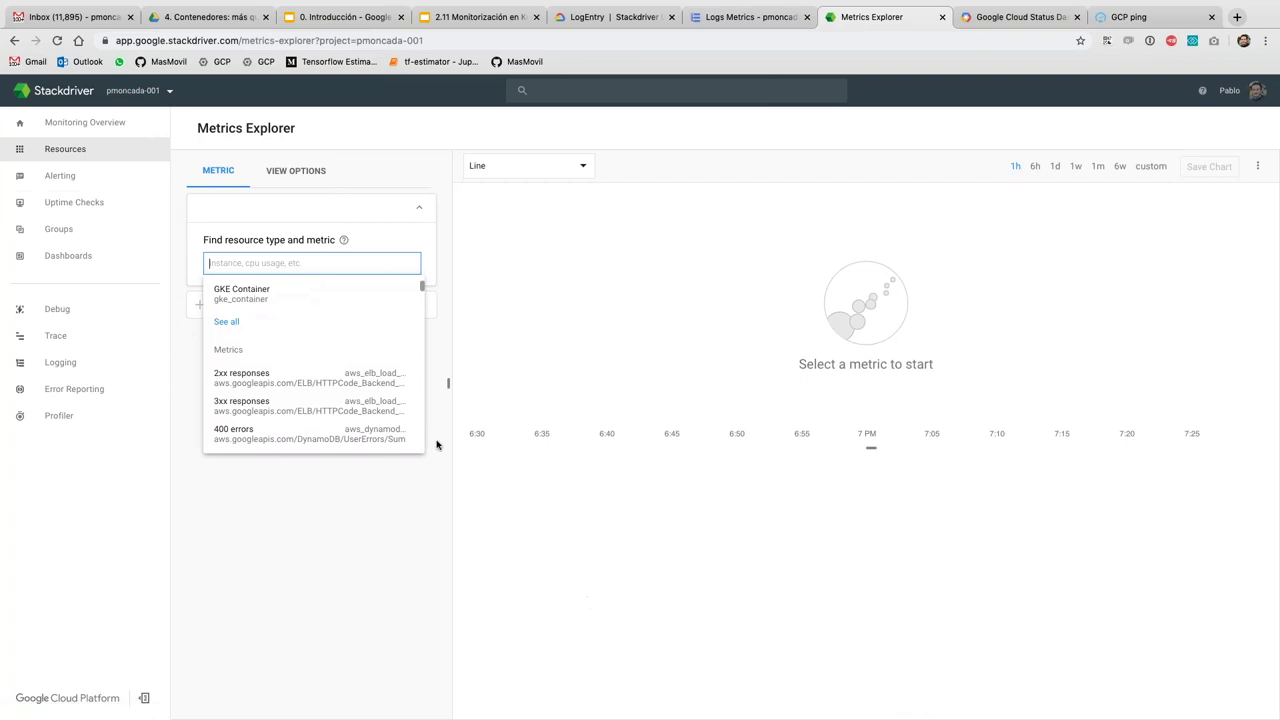
pyautogui.write('keepco')
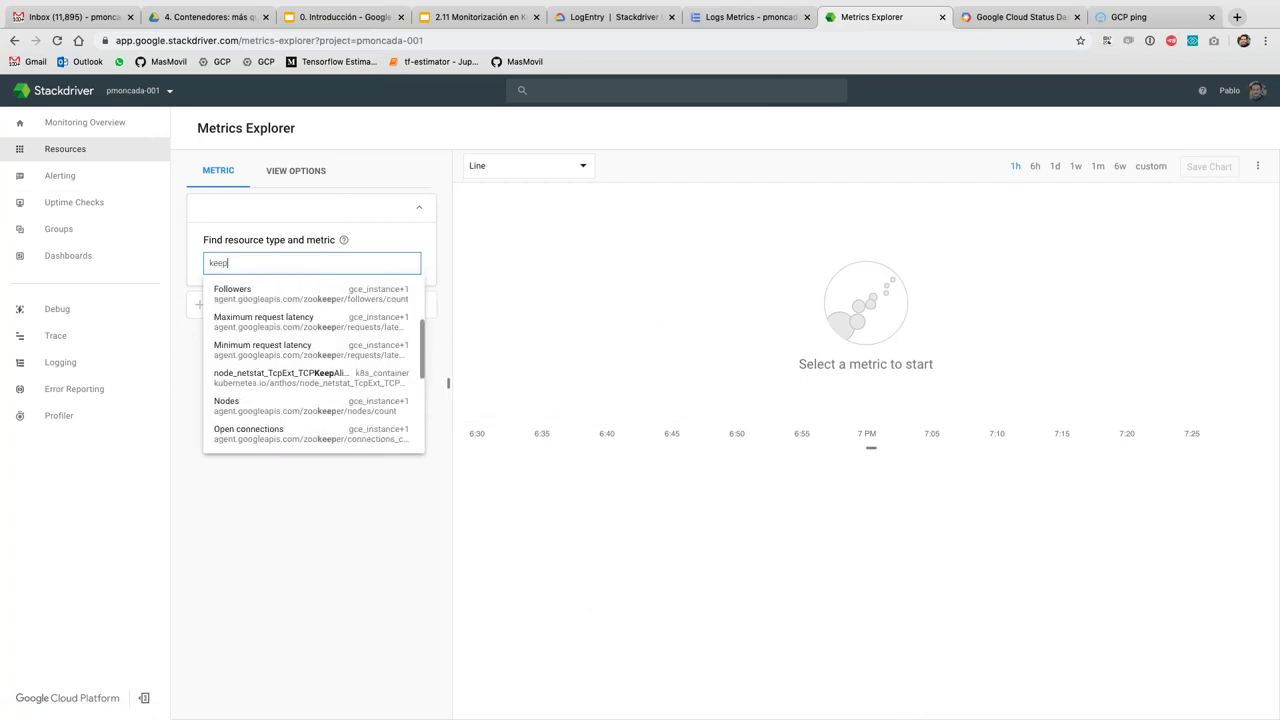
pyautogui.click(368, 541)
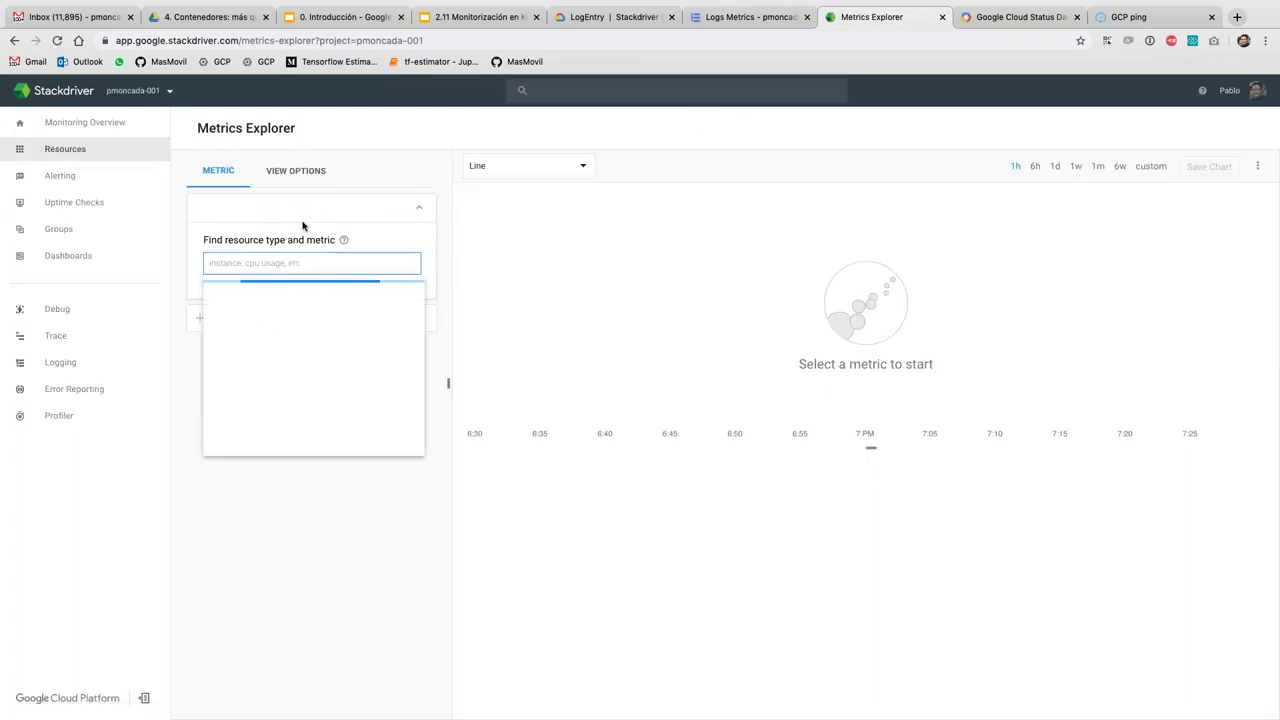
pyautogui.write('keepco')
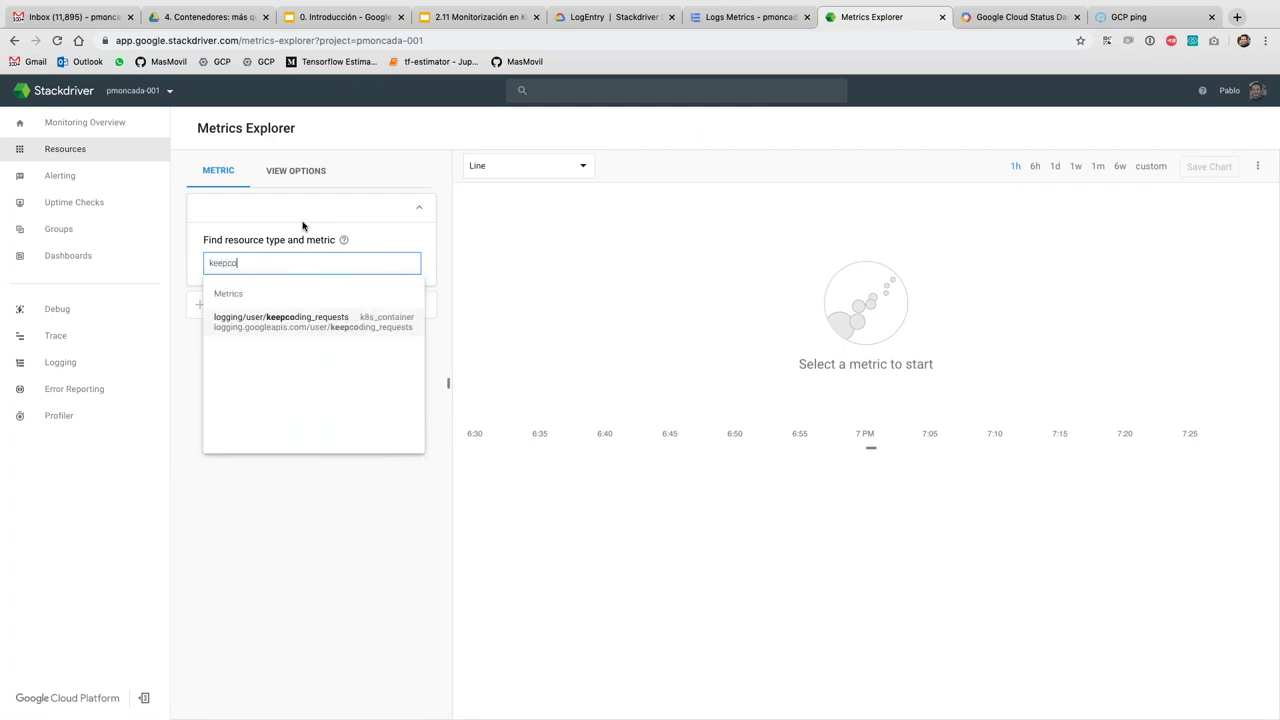
pyautogui.click(343, 328)
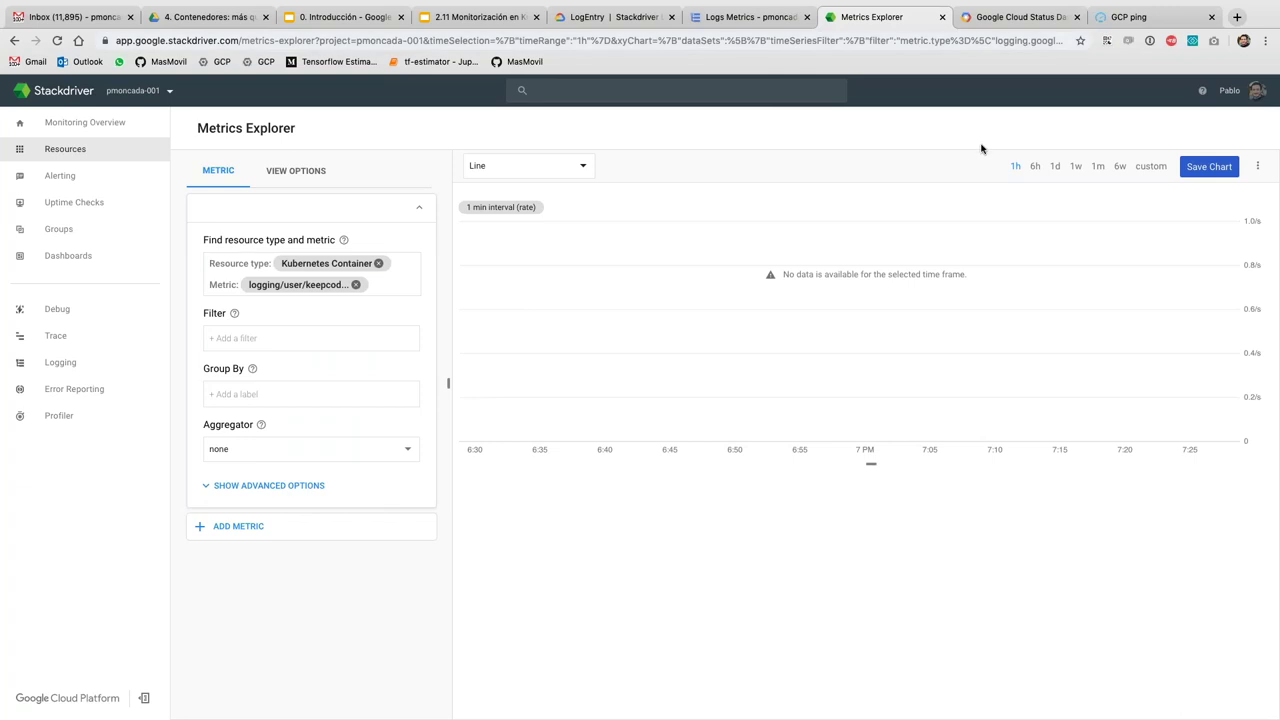
pyautogui.click(1036, 168)
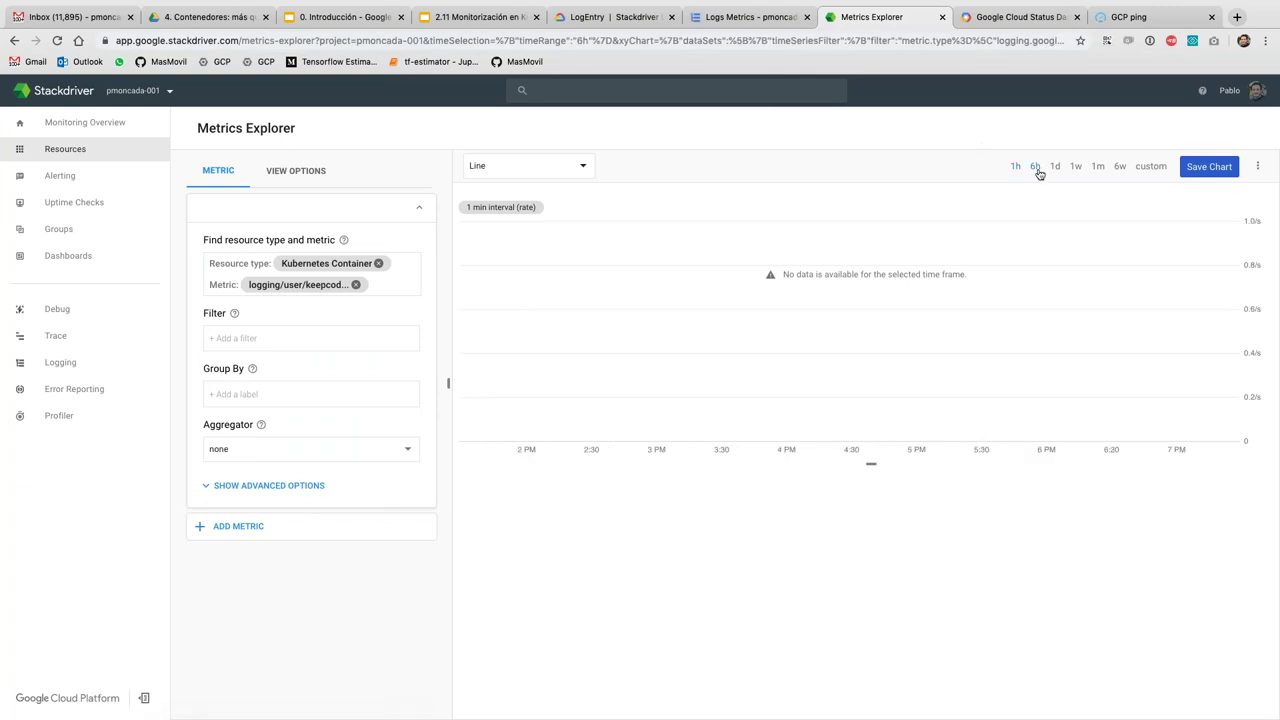
pyautogui.click(1014, 170)
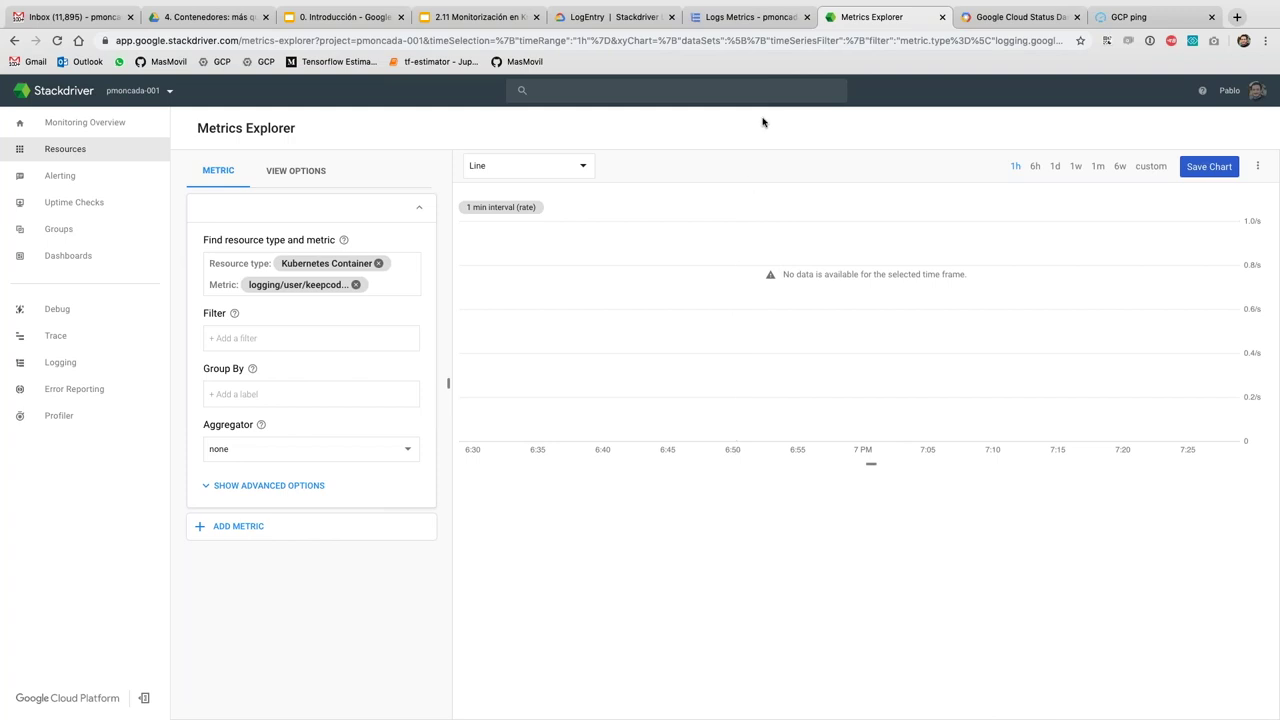
# Switch to the Google Slides deck 2.11 Monitorización en Kubernetes and present it from slide 20, Sistemas basados en métricas
pyautogui.click(338, 24)
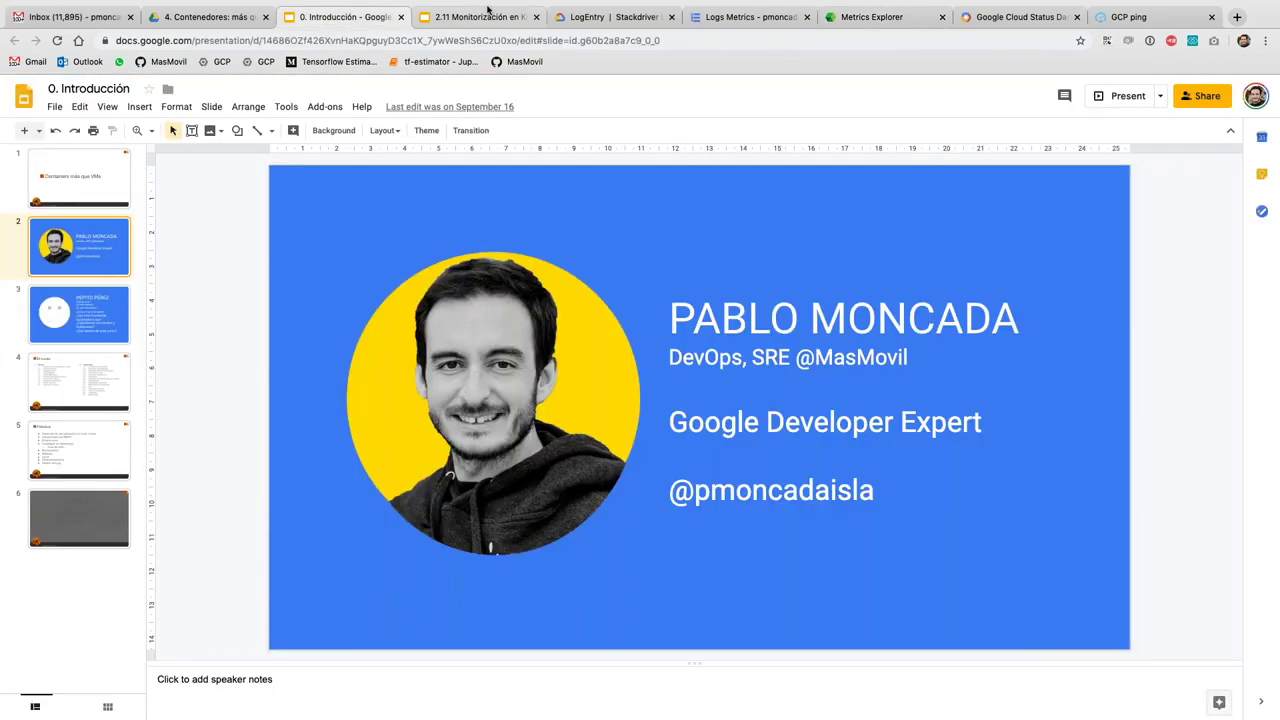
pyautogui.click(484, 16)
pyautogui.scroll(-1, 116, 563)
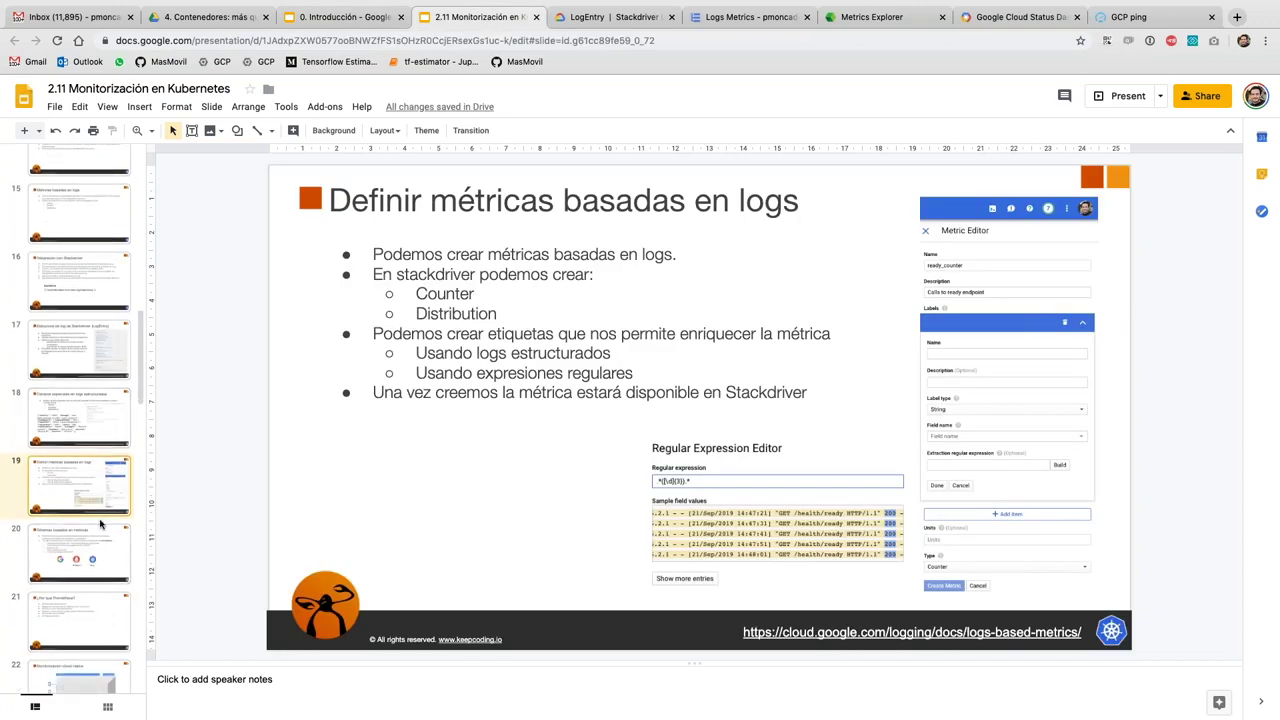
pyautogui.click(89, 560)
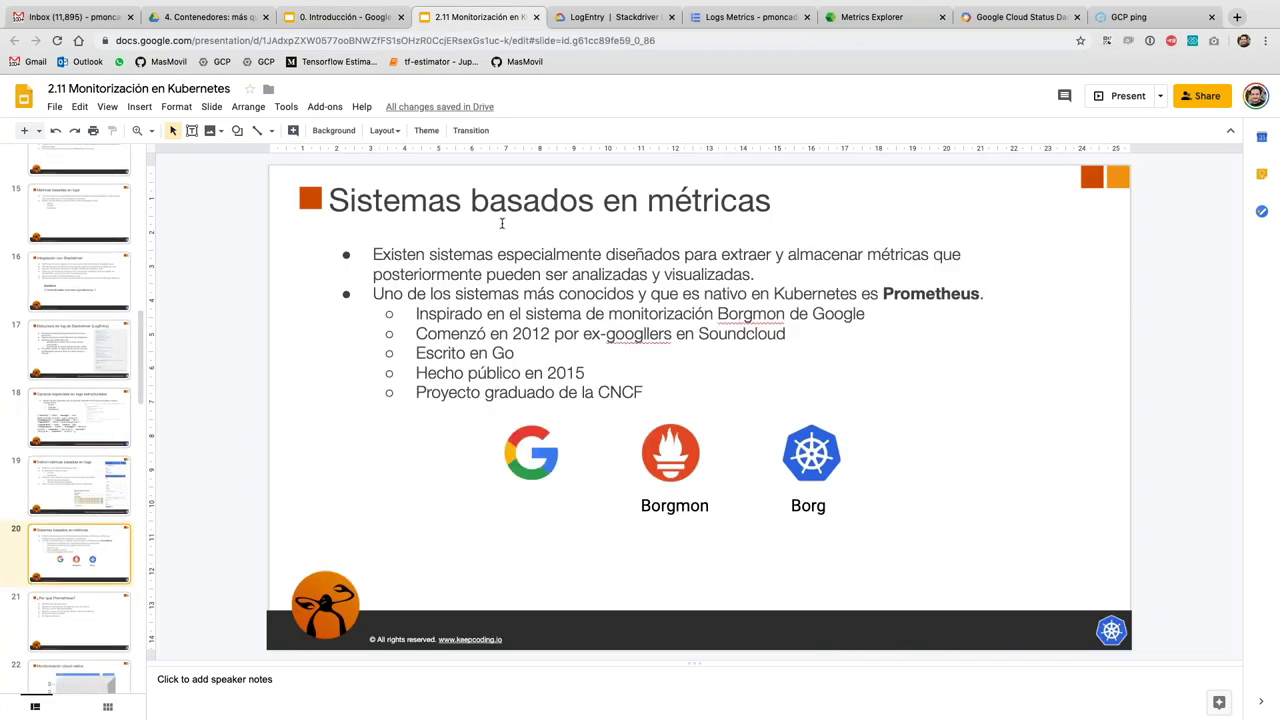
pyautogui.click(1112, 97)
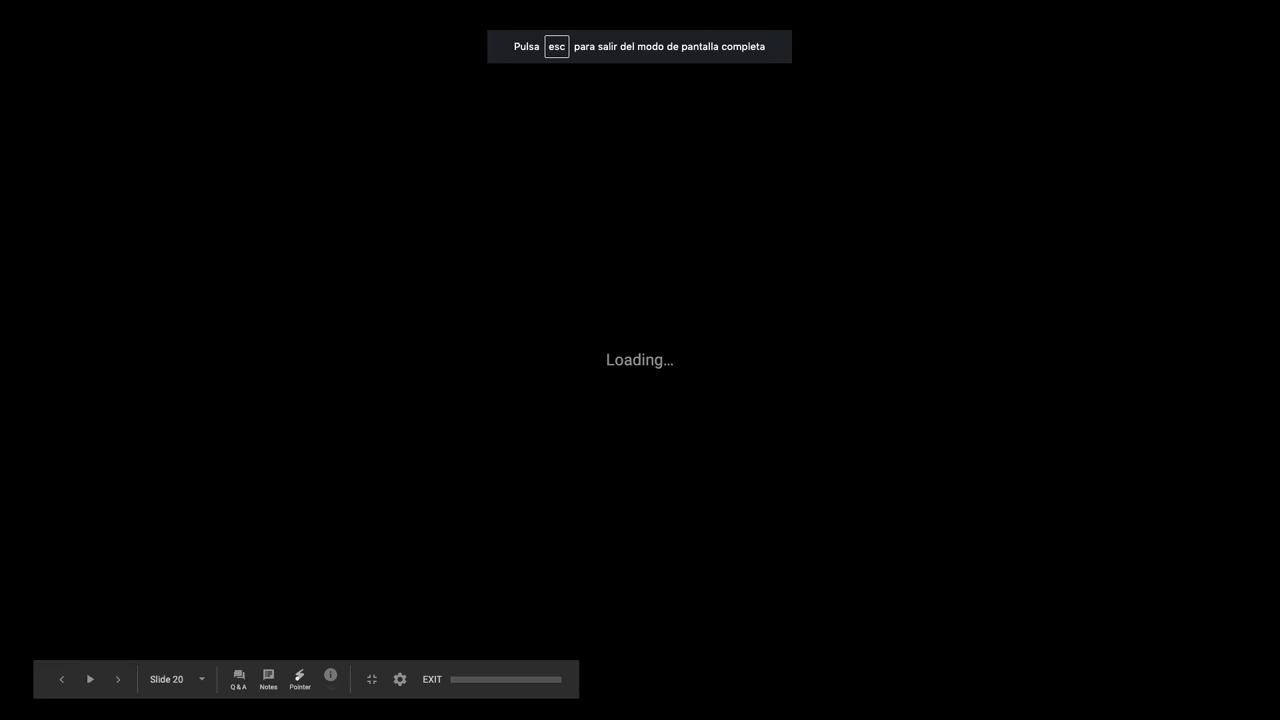